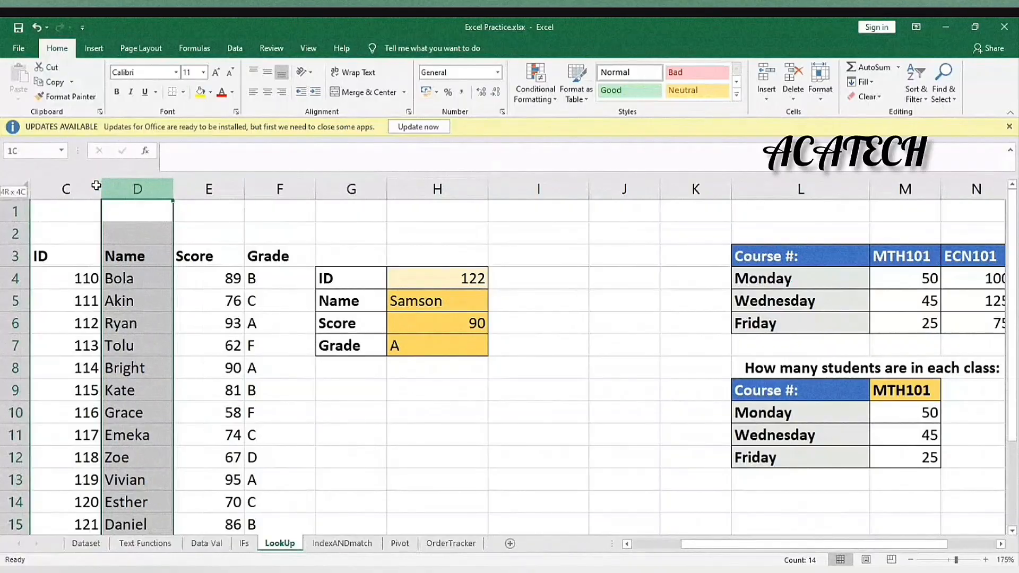
Switch from the LookUp worksheet to the IndexANDmatch worksheet.
{"action": "left_click", "coordinate": [125, 348]}
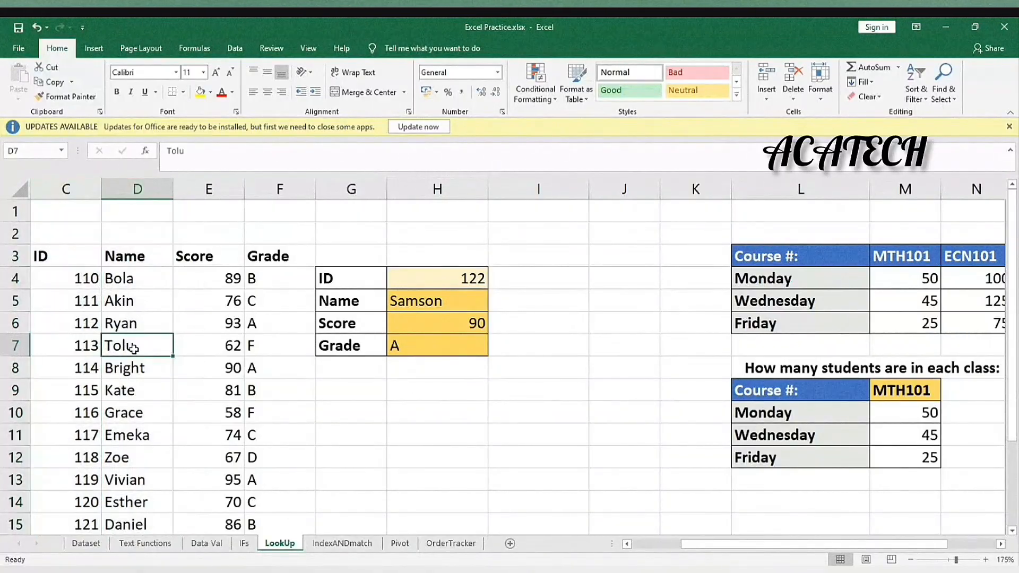
{"action": "left_click", "coordinate": [344, 544]}
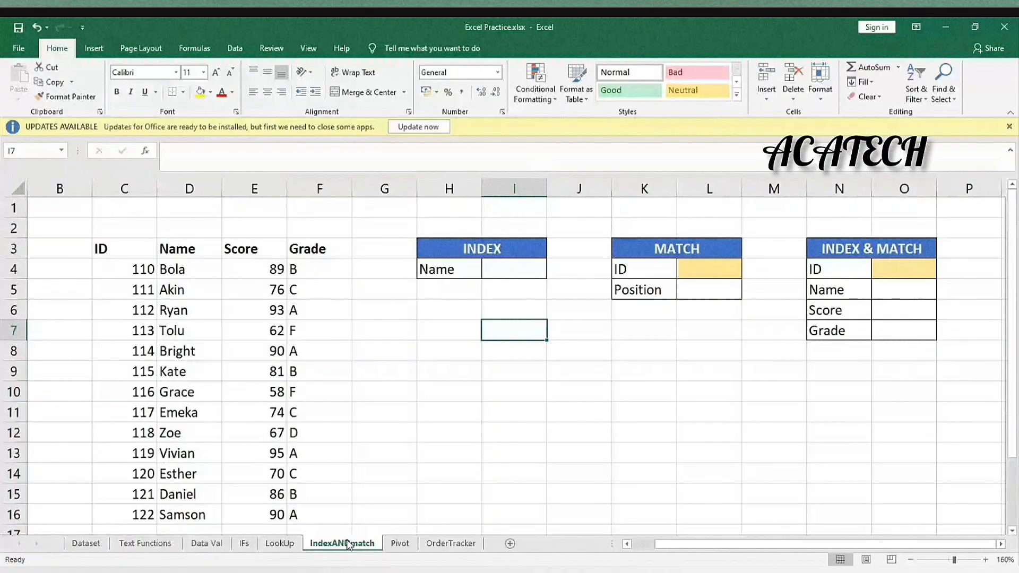
{"action": "left_click", "coordinate": [532, 268]}
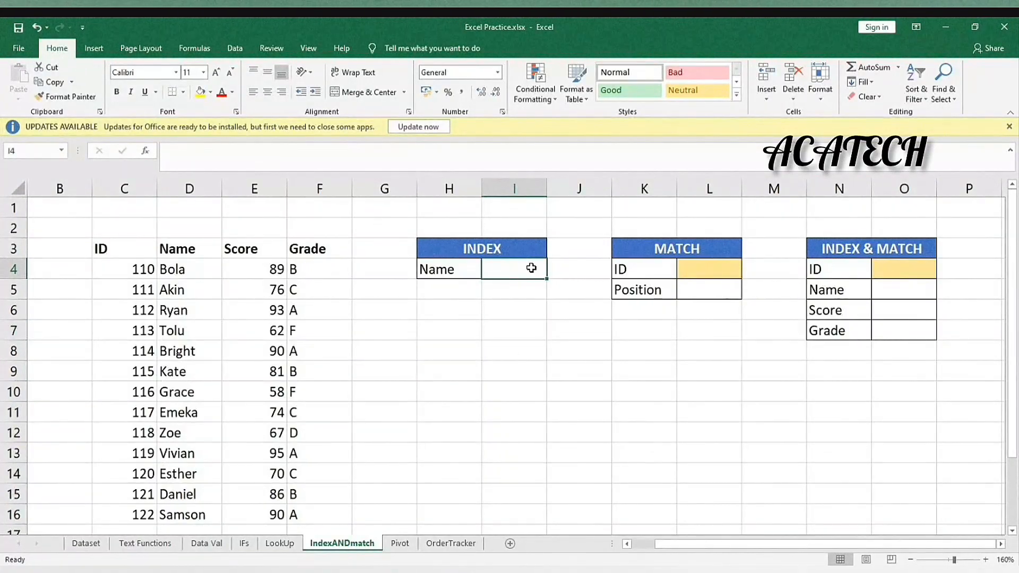
{"action": "type", "text": "=in"}
{"action": "key", "text": "Tab"}
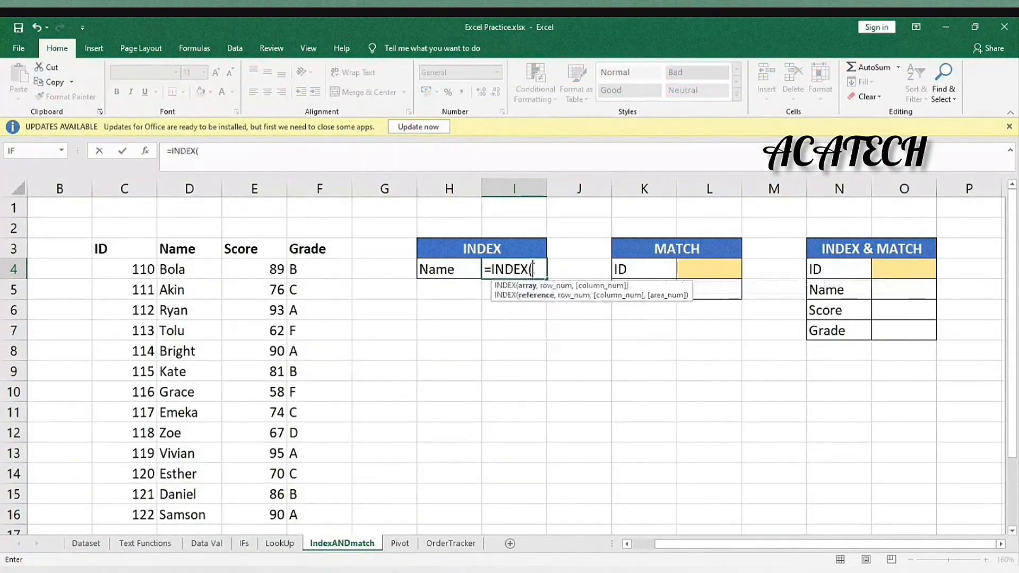
{"action": "left_click", "coordinate": [147, 153]}
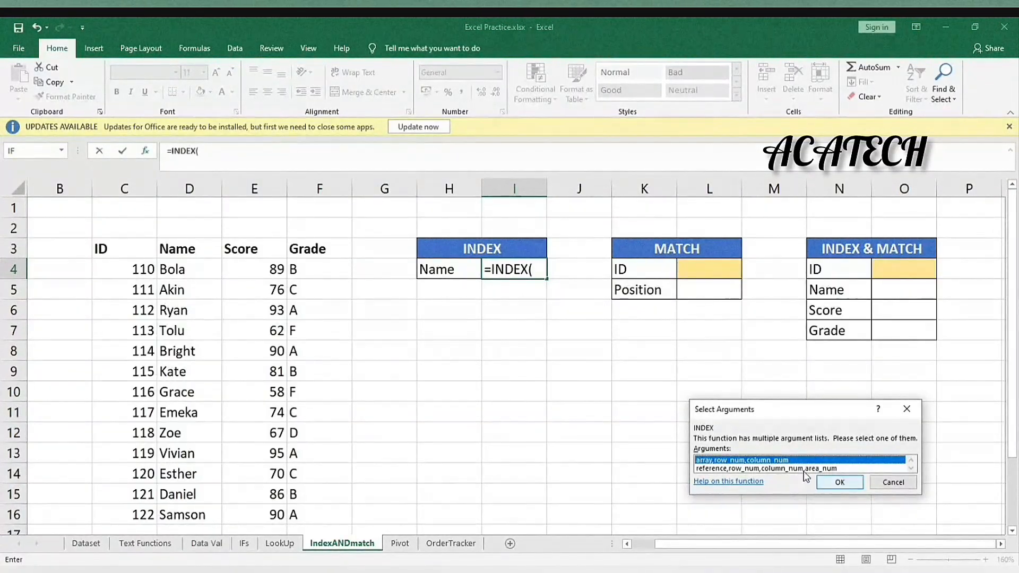
{"action": "left_click", "coordinate": [825, 483]}
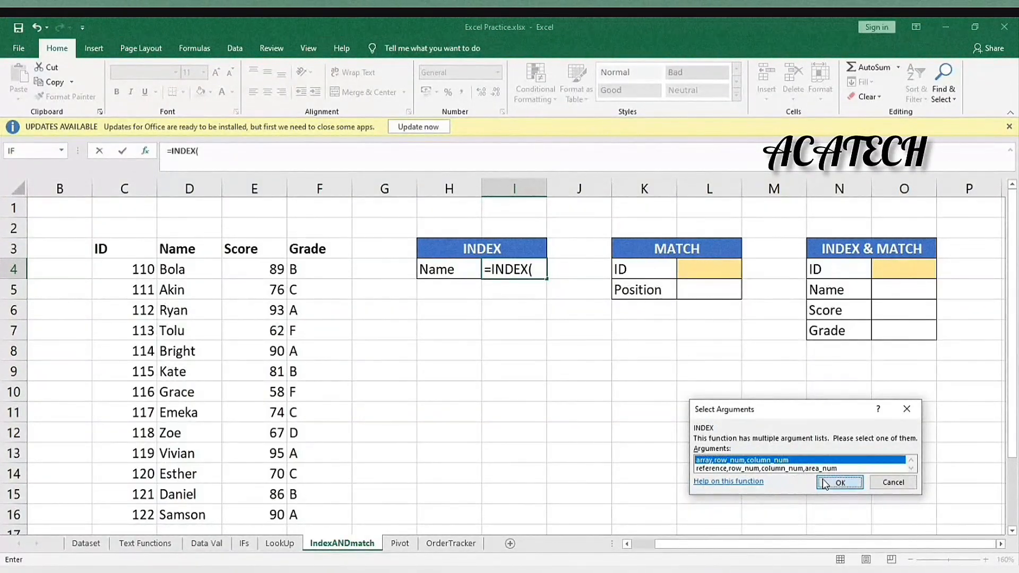
{"action": "left_click_drag", "start_coordinate": [817, 361], "coordinate": [814, 348]}
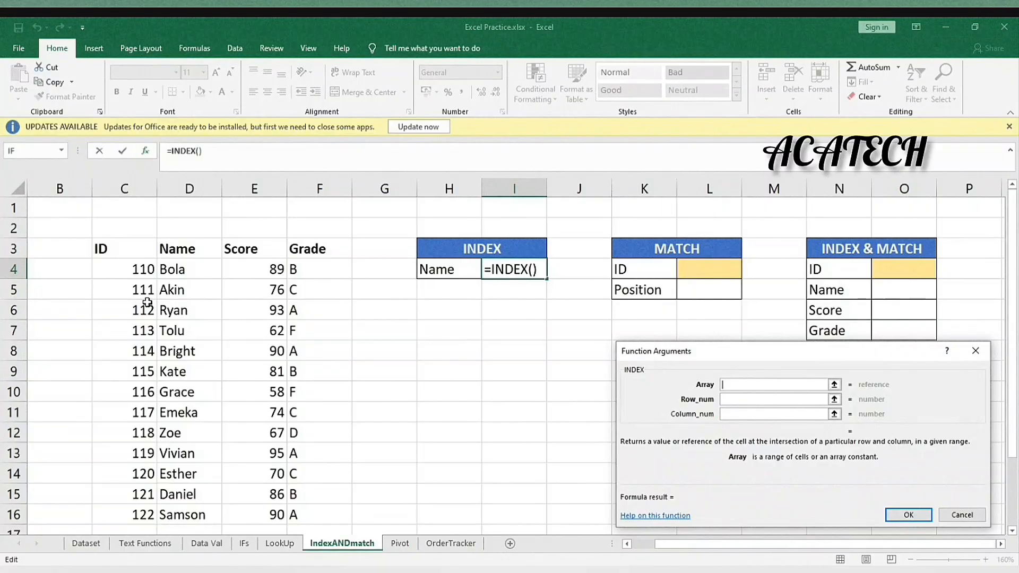
{"action": "left_click", "coordinate": [967, 357]}
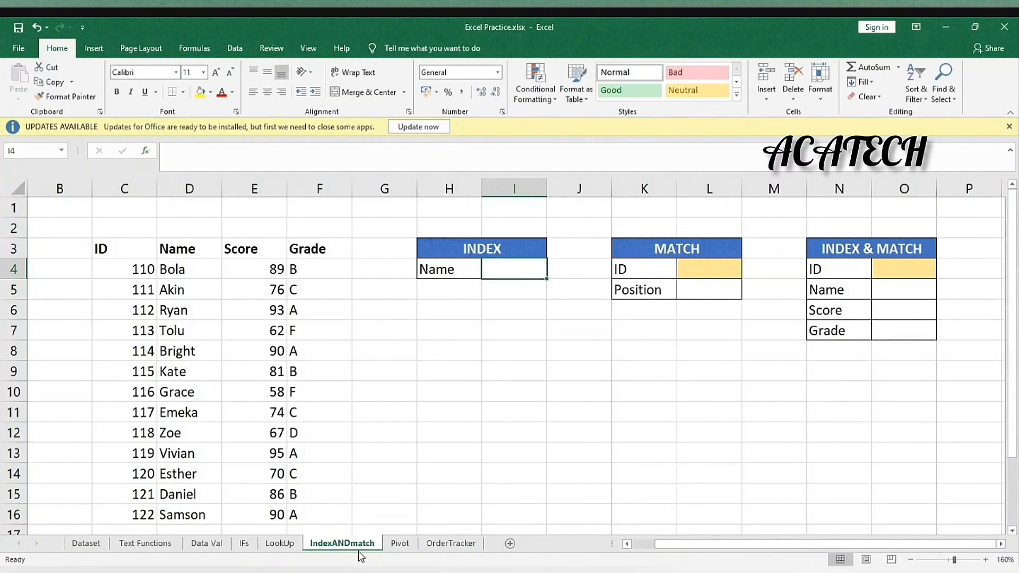
Copy the grades in F4:F16 of the LookUp sheet, and clear the Grade cells F4:F16 on the IndexANDmatch sheet.
{"action": "left_click", "coordinate": [289, 546]}
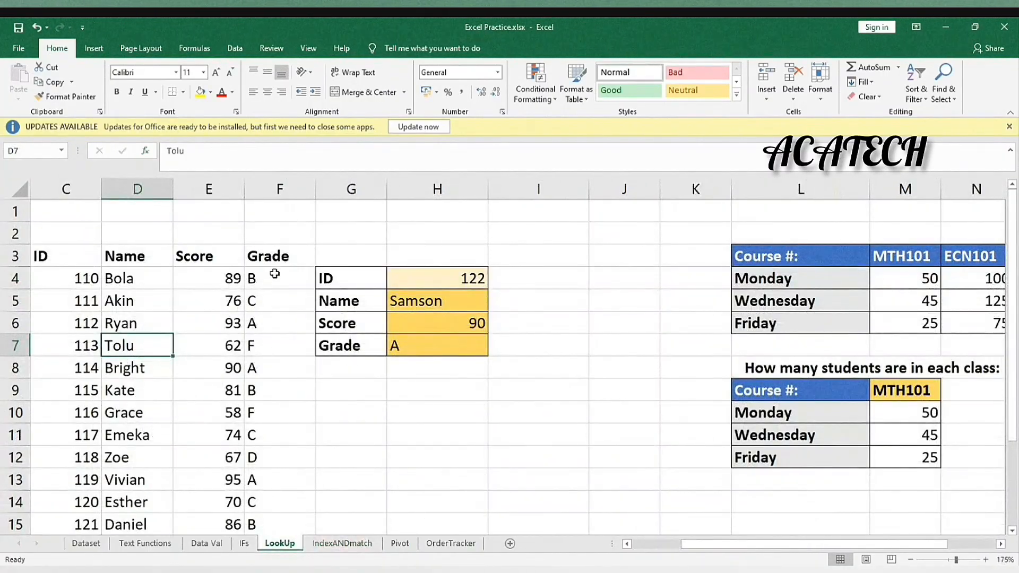
{"action": "left_click_drag", "start_coordinate": [271, 277], "coordinate": [280, 498]}
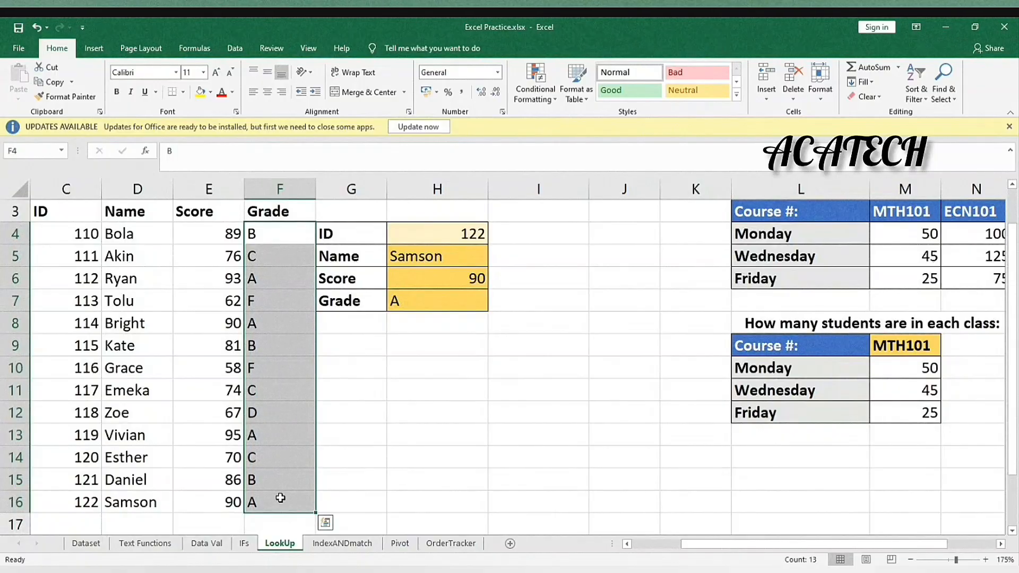
{"action": "key", "text": "ctrl+c"}
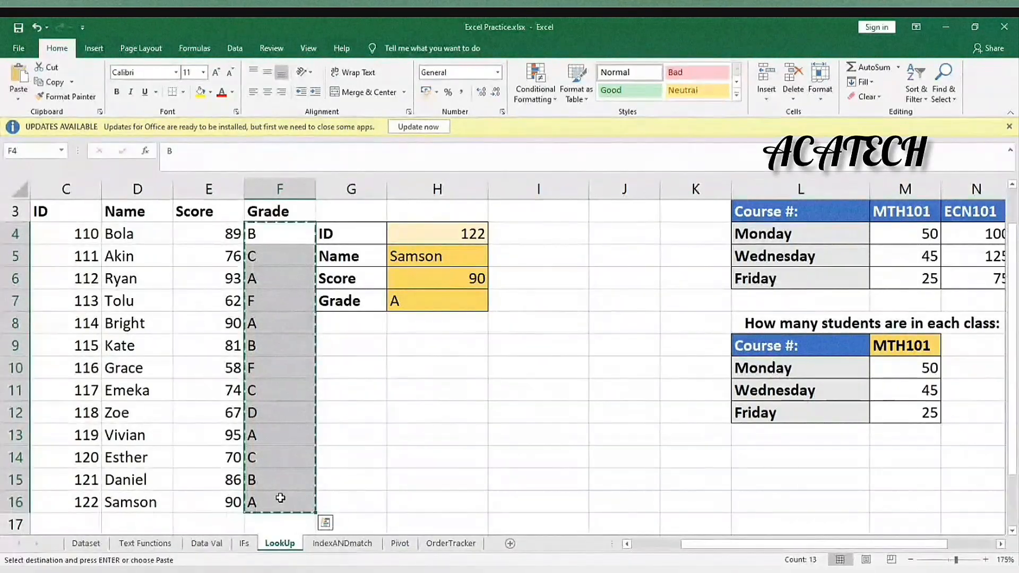
{"action": "left_click", "coordinate": [342, 544]}
{"action": "left_click_drag", "start_coordinate": [303, 274], "coordinate": [315, 418]}
{"action": "key", "text": "ctrl+v"}
{"action": "key", "text": "ctrl+z"}
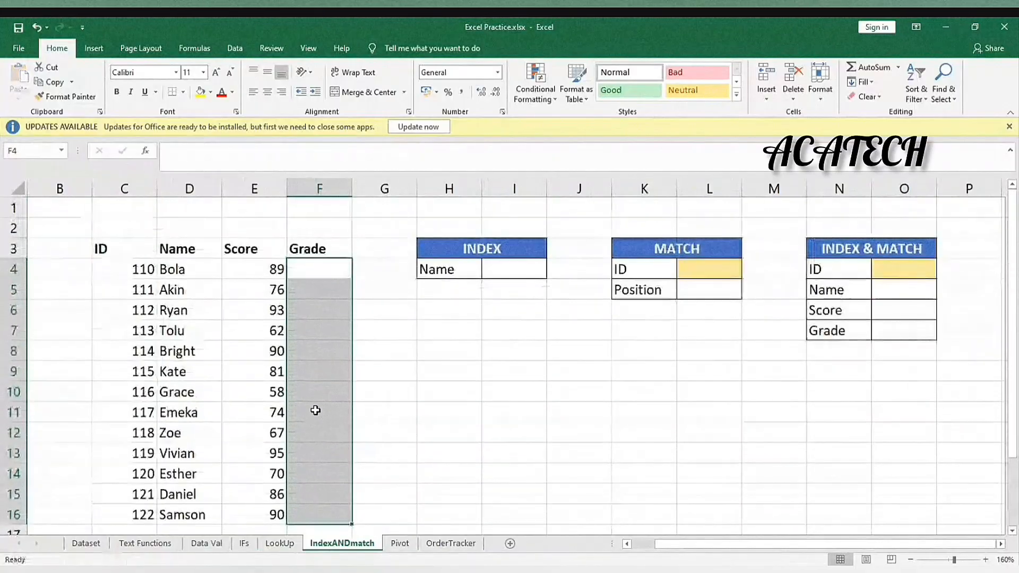
{"action": "scroll", "coordinate": [314, 420], "scroll_direction": "down", "scroll_amount": 2}
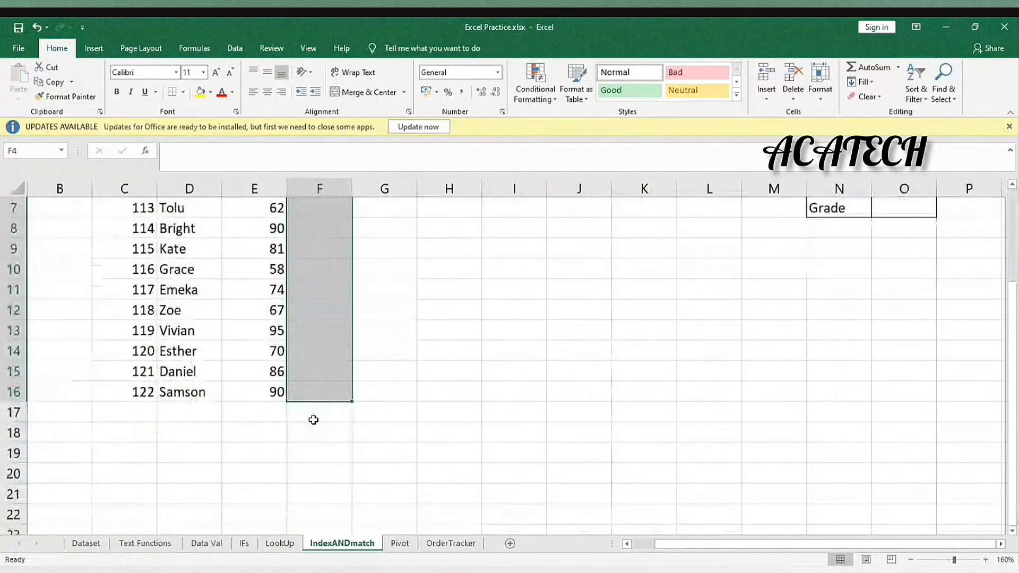
{"action": "left_click", "coordinate": [390, 374]}
{"action": "scroll", "coordinate": [370, 323], "scroll_direction": "up", "scroll_amount": 2}
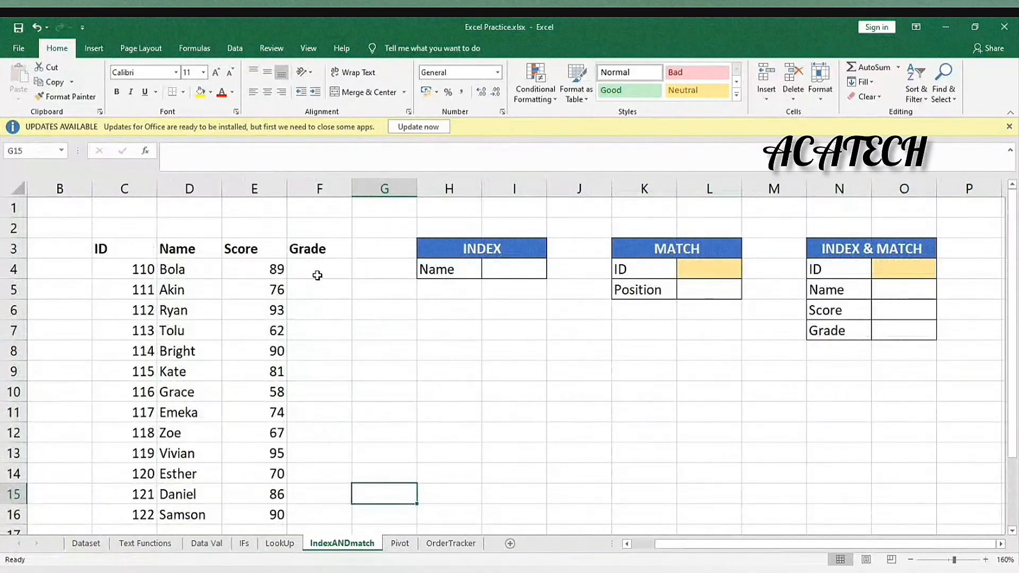
Copy the LookUp sheet's grades F4:F16 again and paste them into the IndexANDmatch Grade column starting at F4.
{"action": "left_click", "coordinate": [317, 275]}
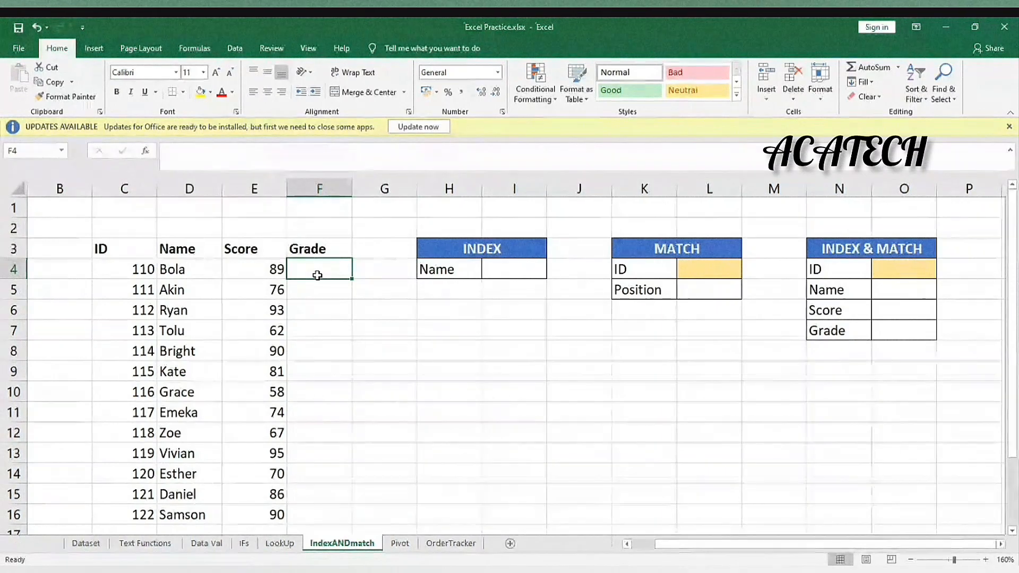
{"action": "left_click", "coordinate": [280, 543]}
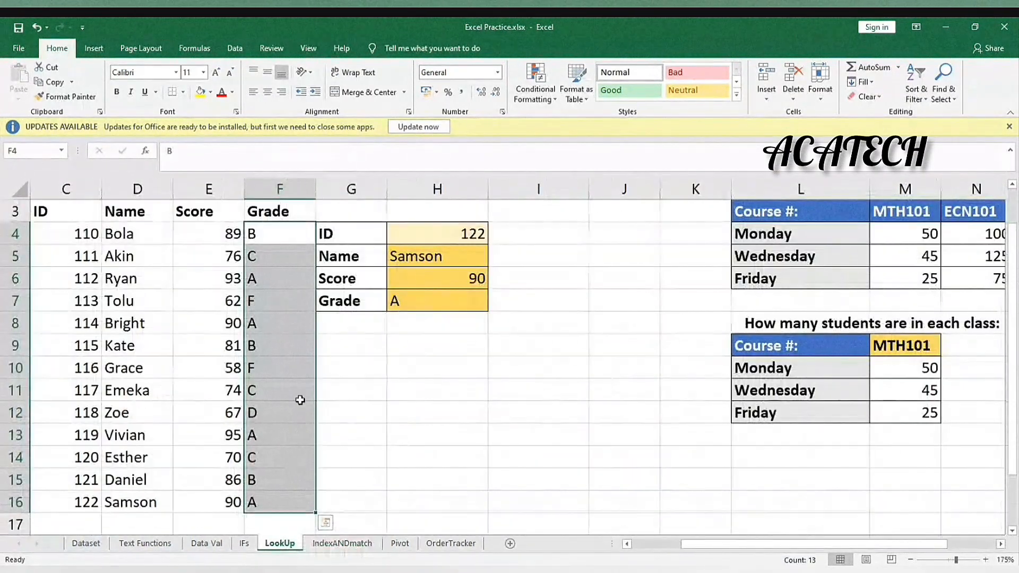
{"action": "key", "text": "ctrl+c"}
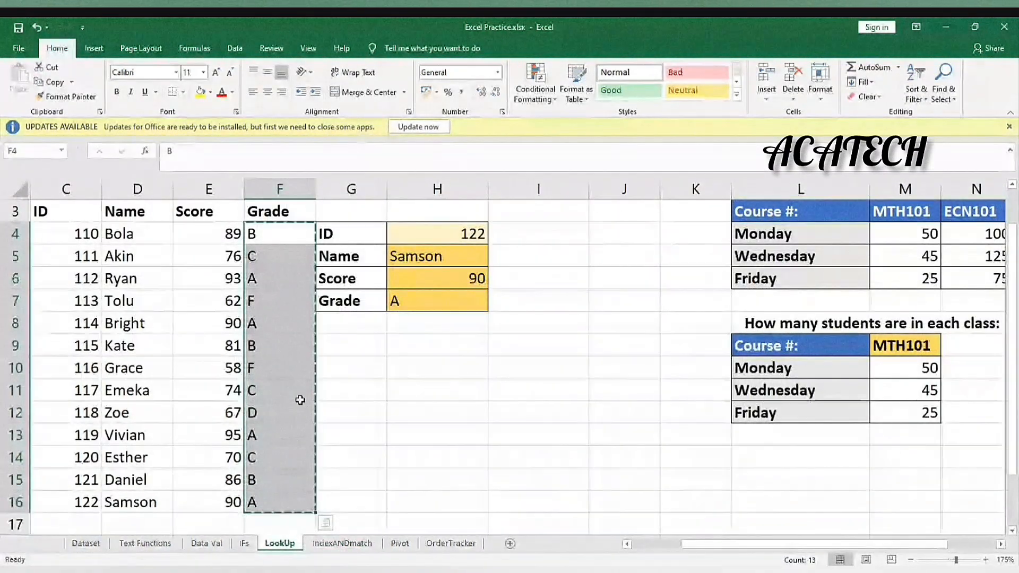
{"action": "left_click", "coordinate": [342, 543]}
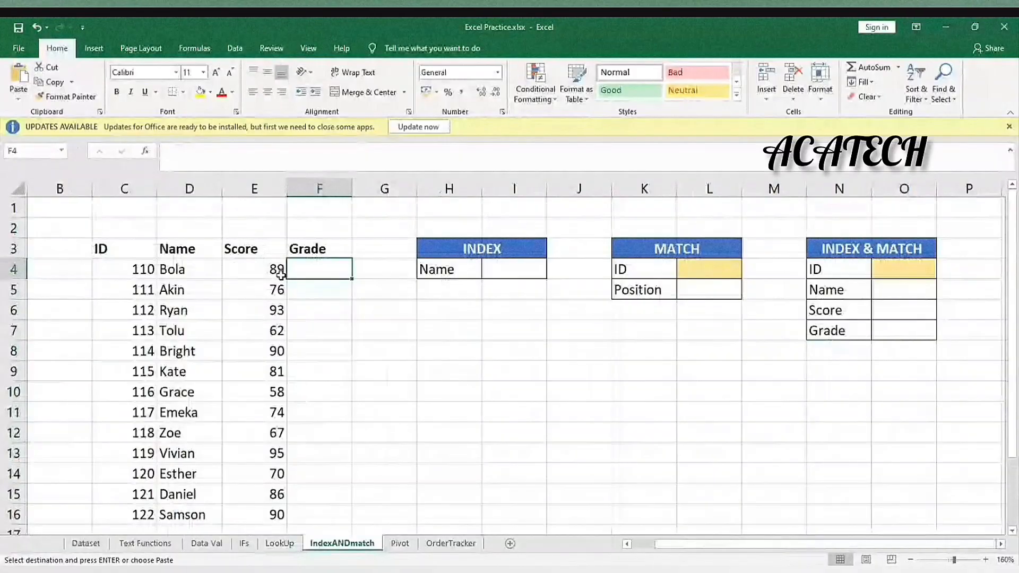
{"action": "key", "text": "ctrl+v"}
{"action": "left_click", "coordinate": [375, 330]}
{"action": "scroll", "coordinate": [375, 331], "scroll_direction": "down", "scroll_amount": 2}
{"action": "scroll", "coordinate": [375, 331], "scroll_direction": "up", "scroll_amount": 2}
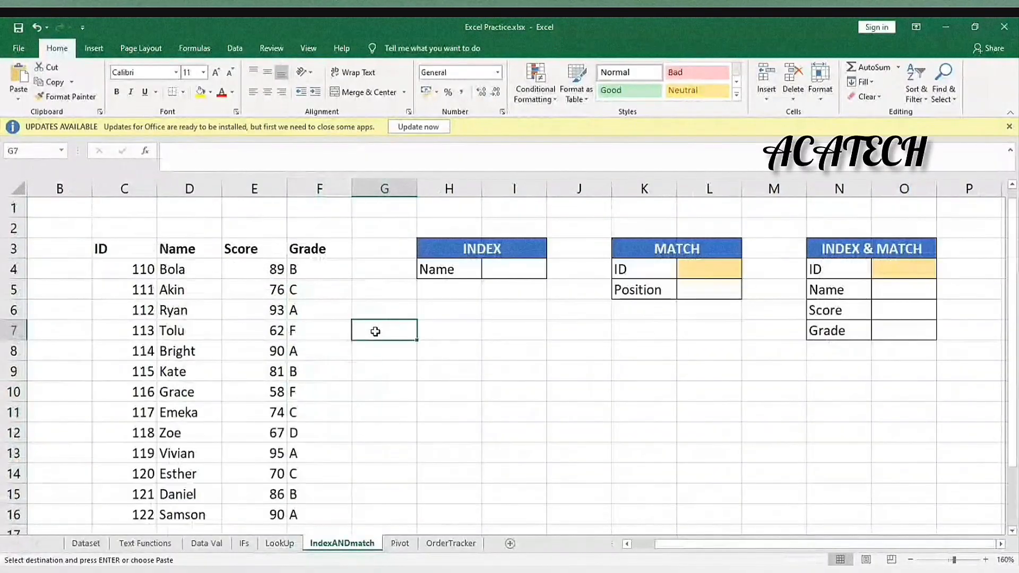
Begin an INDEX formula in I4, the Name cell of the INDEX table, using C3:F16 as the array.
{"action": "left_click", "coordinate": [460, 324]}
{"action": "double_click", "coordinate": [521, 273]}
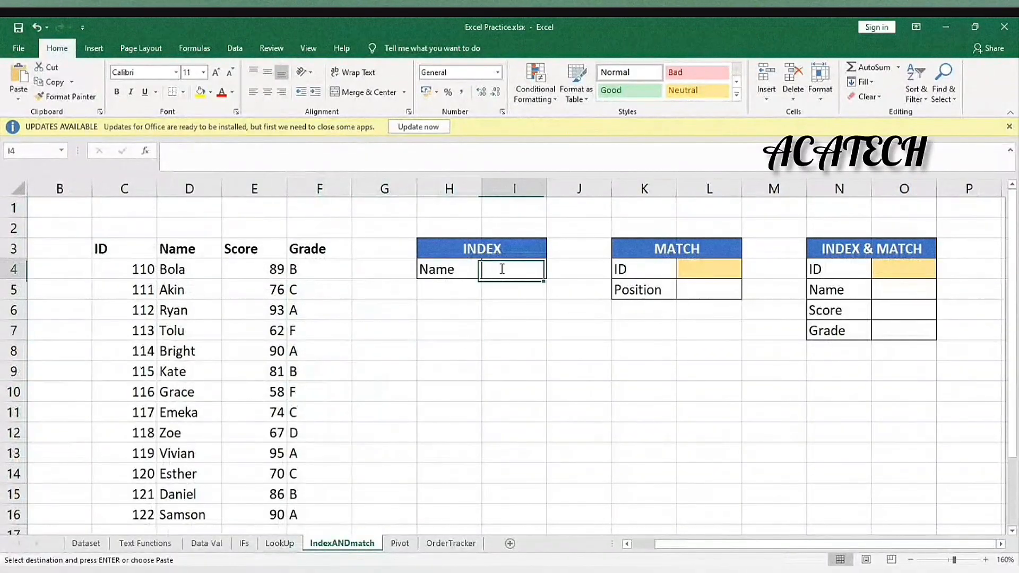
{"action": "type", "text": "=imn"}
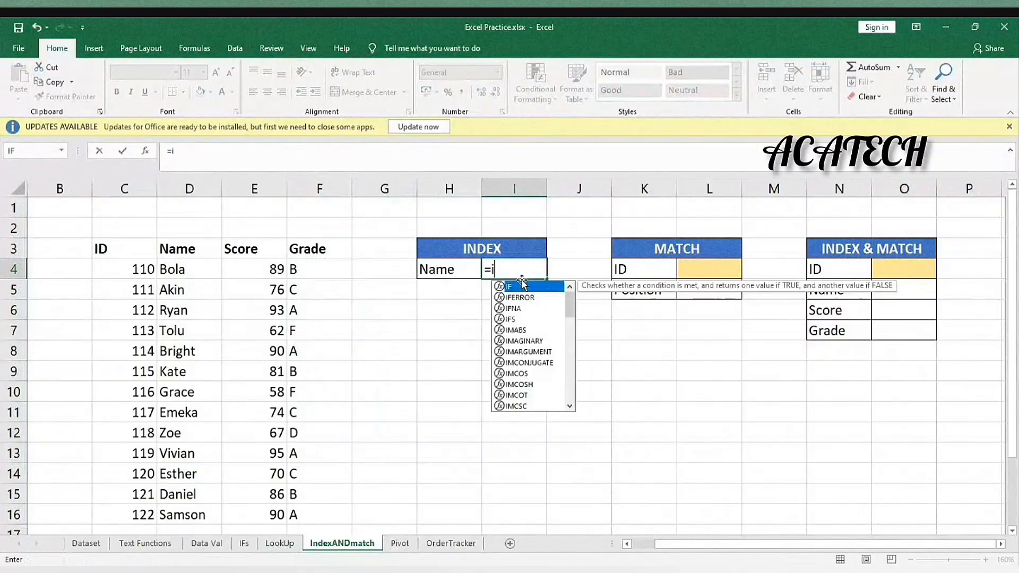
{"action": "key", "text": "BackSpace"}
{"action": "key", "text": "BackSpace"}
{"action": "type", "text": "ns"}
{"action": "key", "text": "BackSpace"}
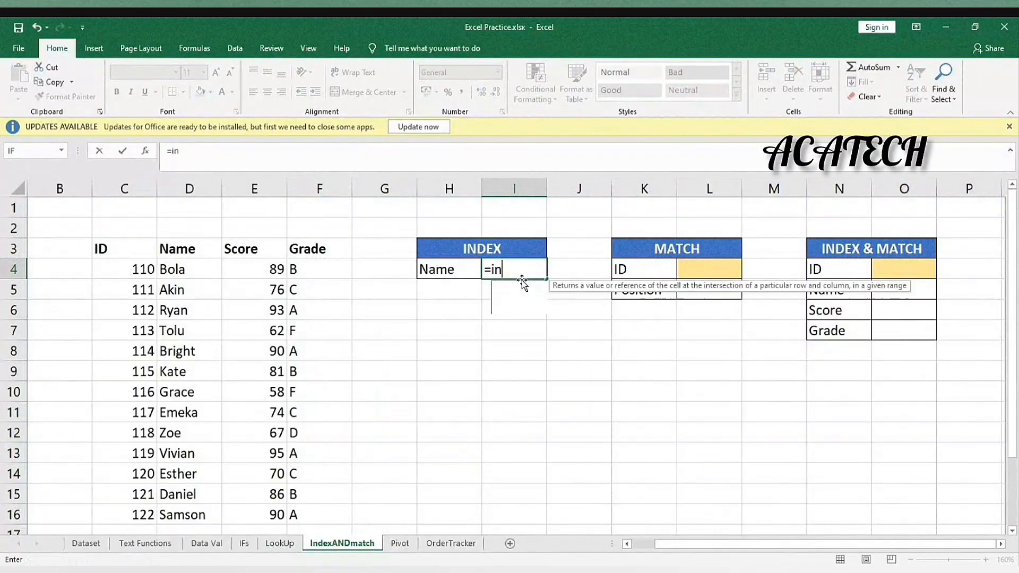
{"action": "key", "text": "Tab"}
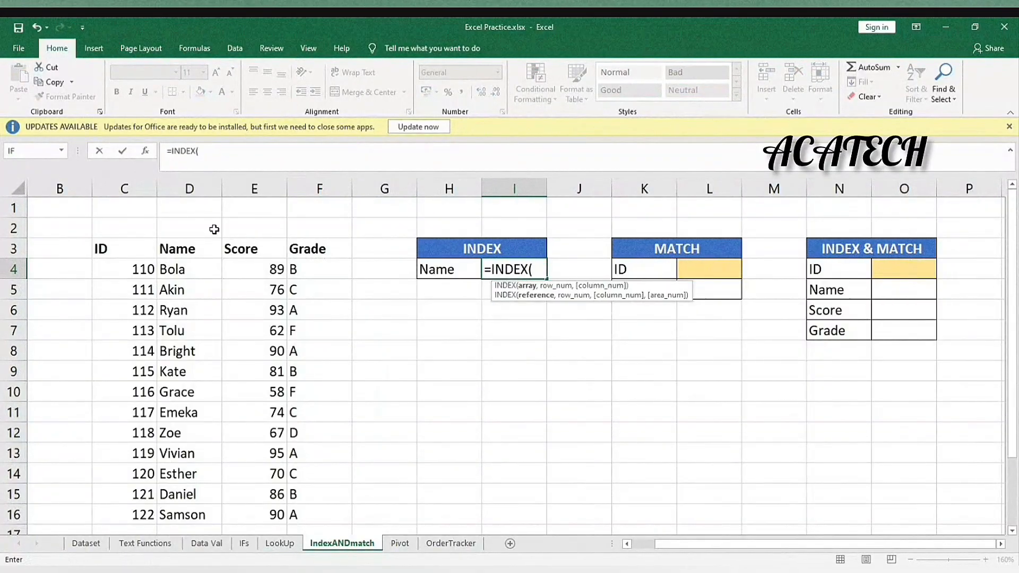
{"action": "left_click", "coordinate": [108, 248]}
{"action": "left_click_drag", "start_coordinate": [166, 260], "coordinate": [325, 512]}
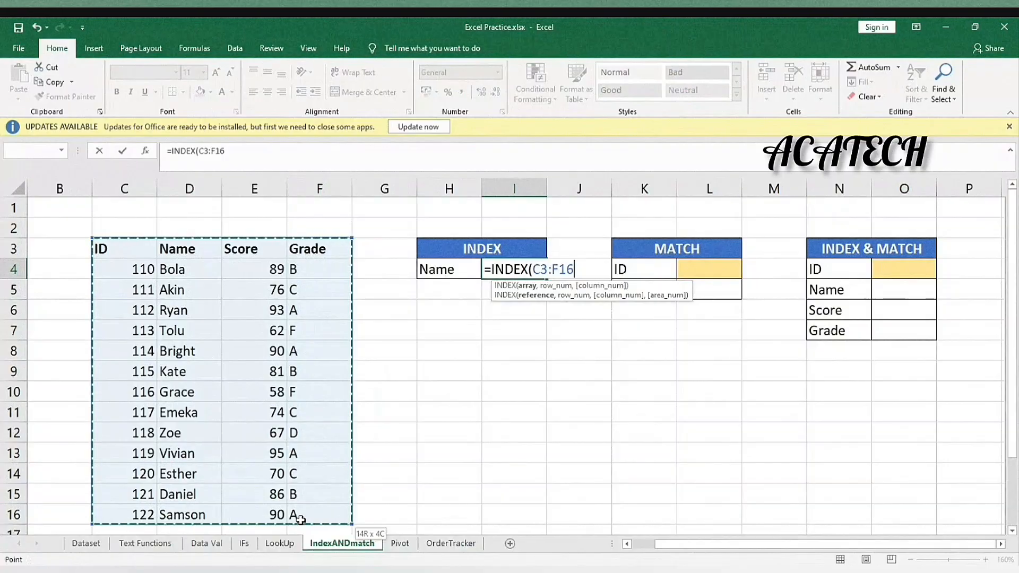
{"action": "scroll", "coordinate": [324, 470], "scroll_direction": "down", "scroll_amount": 1}
{"action": "scroll", "coordinate": [324, 471], "scroll_direction": "up", "scroll_amount": 1}
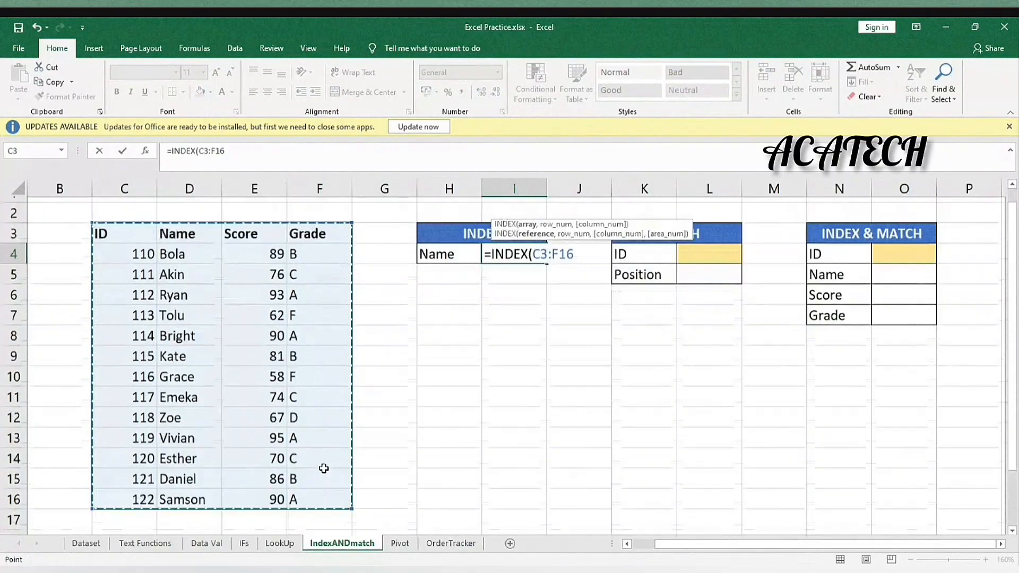
Complete the INDEX formula with row number 5 and column number 2.
{"action": "type", "text": ","}
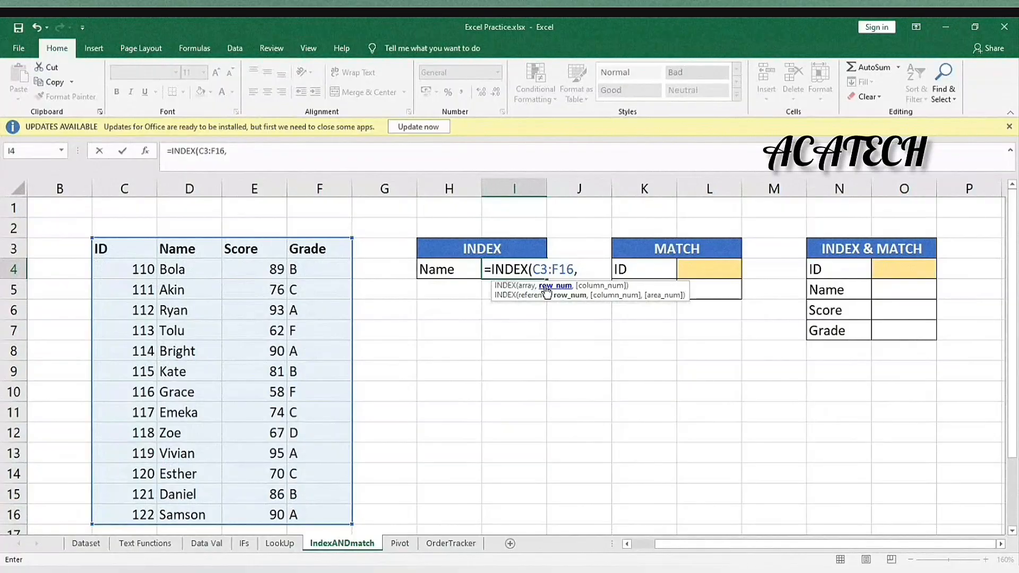
{"action": "type", "text": "5"}
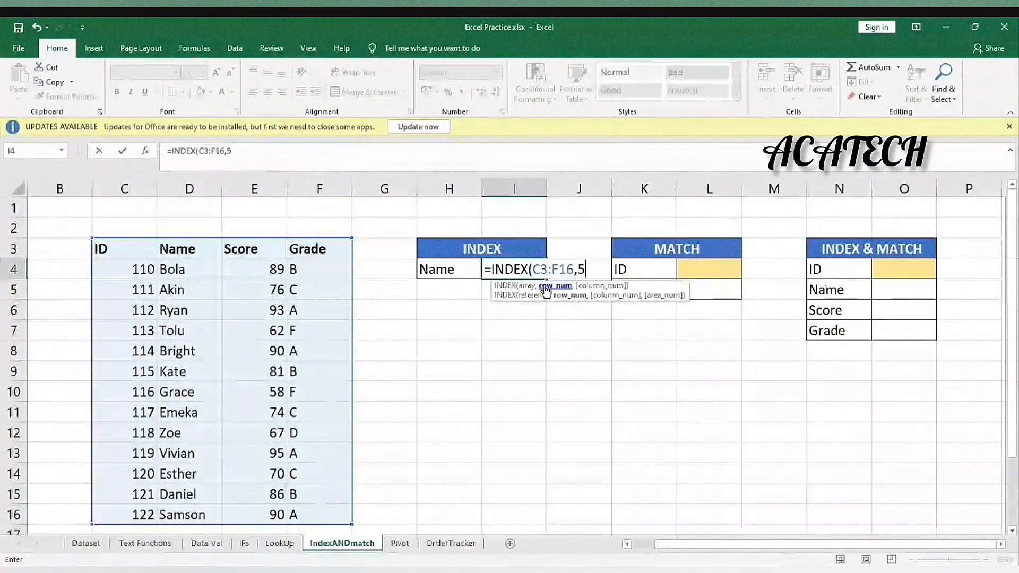
{"action": "type", "text": ","}
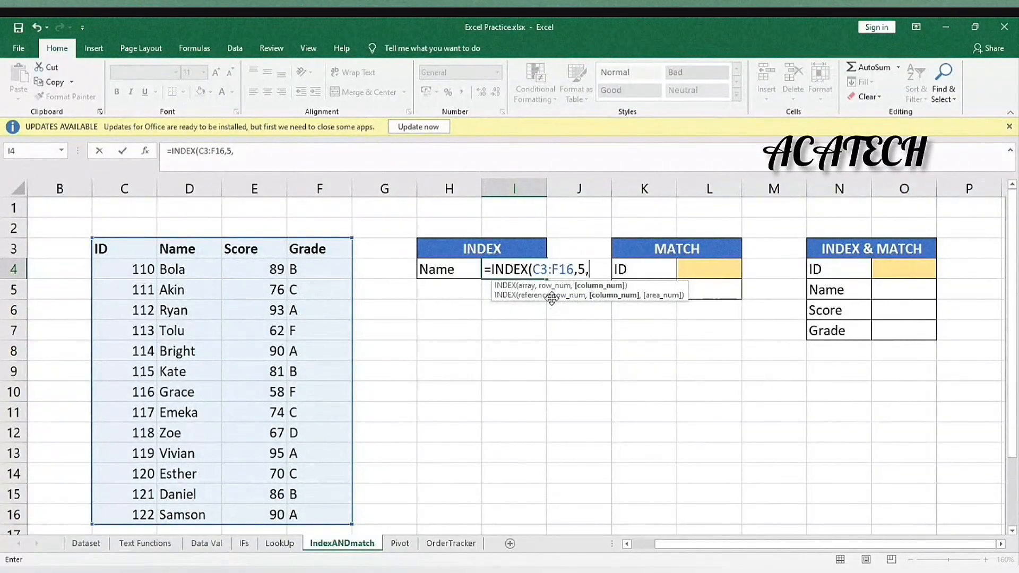
{"action": "type", "text": "2"}
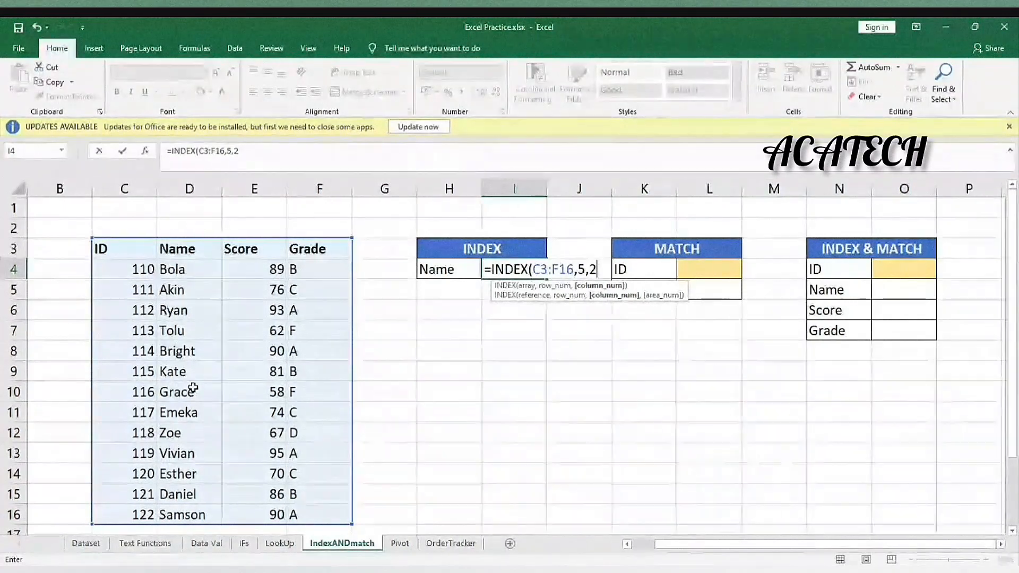
{"action": "key", "text": "Return"}
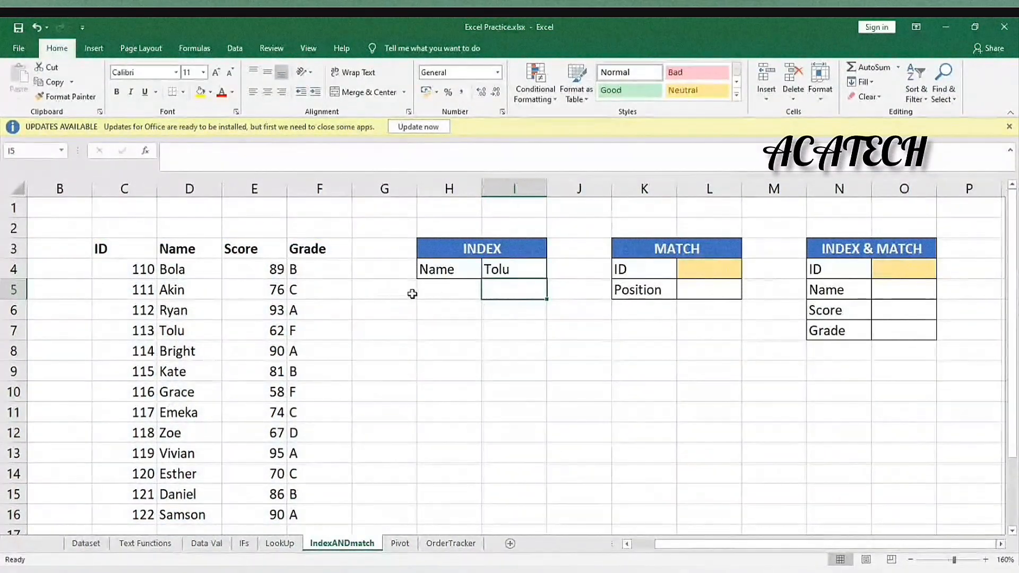
Examine the row and column arguments of the I4 formula and trace them through the table's ID and Name cells.
{"action": "left_click", "coordinate": [535, 269]}
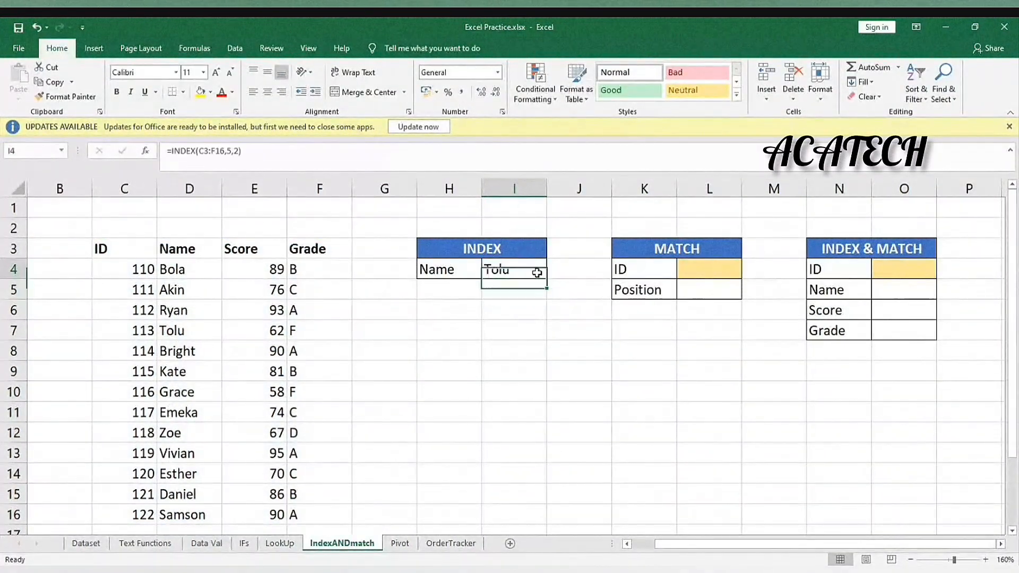
{"action": "left_click", "coordinate": [232, 151]}
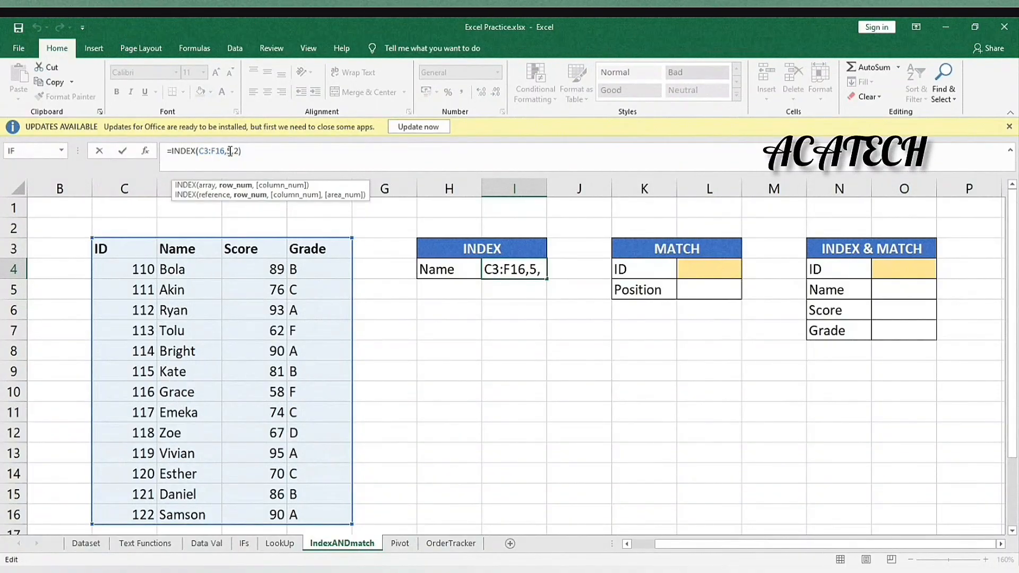
{"action": "left_click", "coordinate": [516, 170]}
{"action": "key", "text": "Return"}
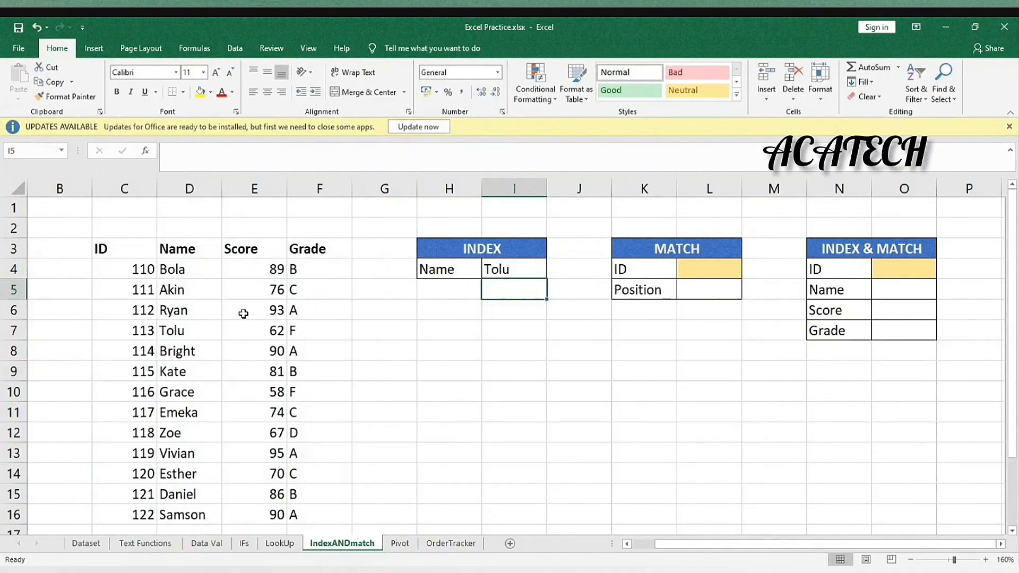
{"action": "left_click_drag", "start_coordinate": [125, 250], "coordinate": [191, 290]}
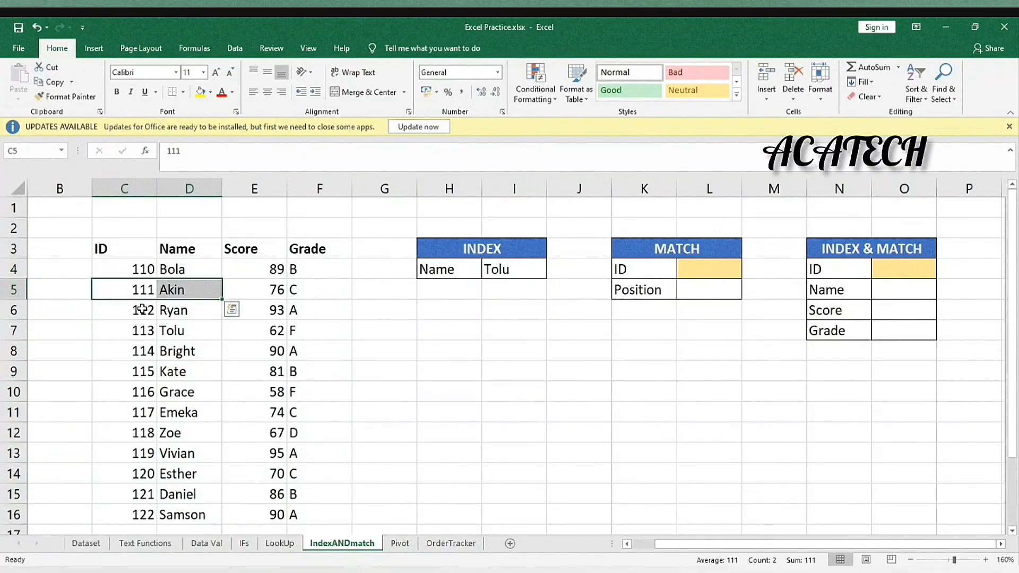
{"action": "left_click_drag", "start_coordinate": [141, 310], "coordinate": [177, 330]}
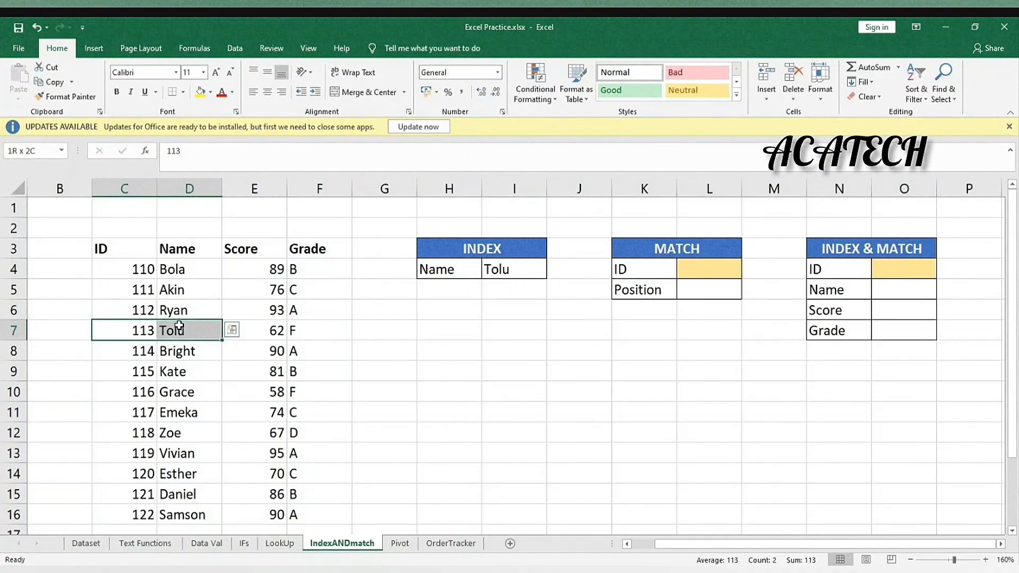
Trace the INDEX result in I4 back to the ID 113 cell and its Name cell in row 7.
{"action": "left_click", "coordinate": [178, 331]}
{"action": "left_click", "coordinate": [149, 332]}
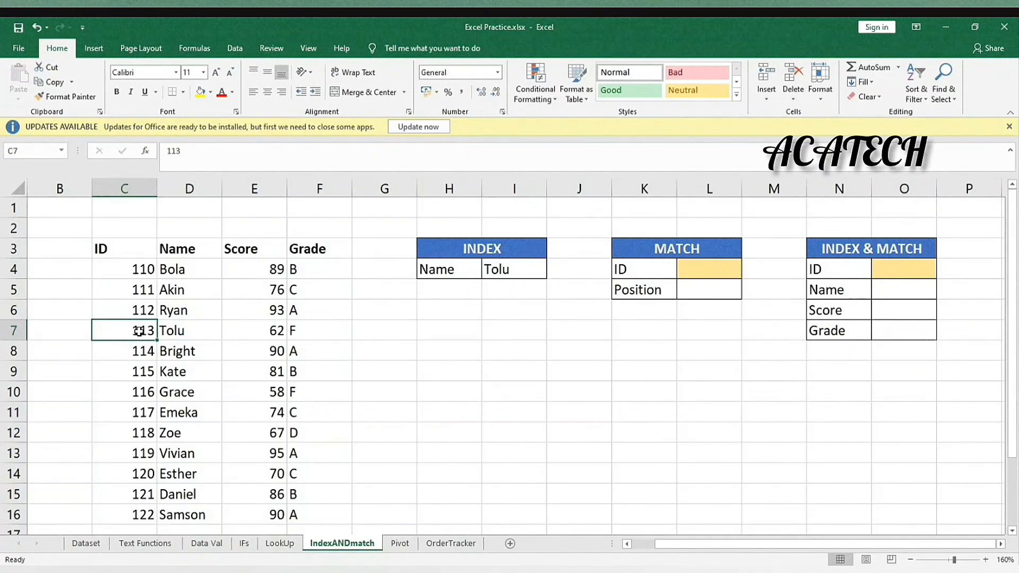
{"action": "left_click", "coordinate": [189, 335]}
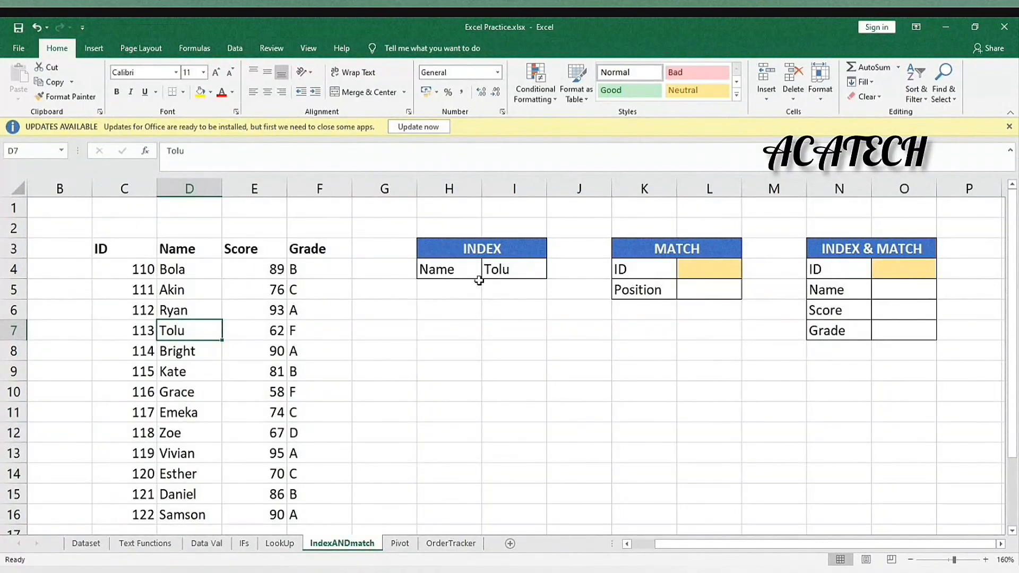
{"action": "left_click", "coordinate": [343, 159]}
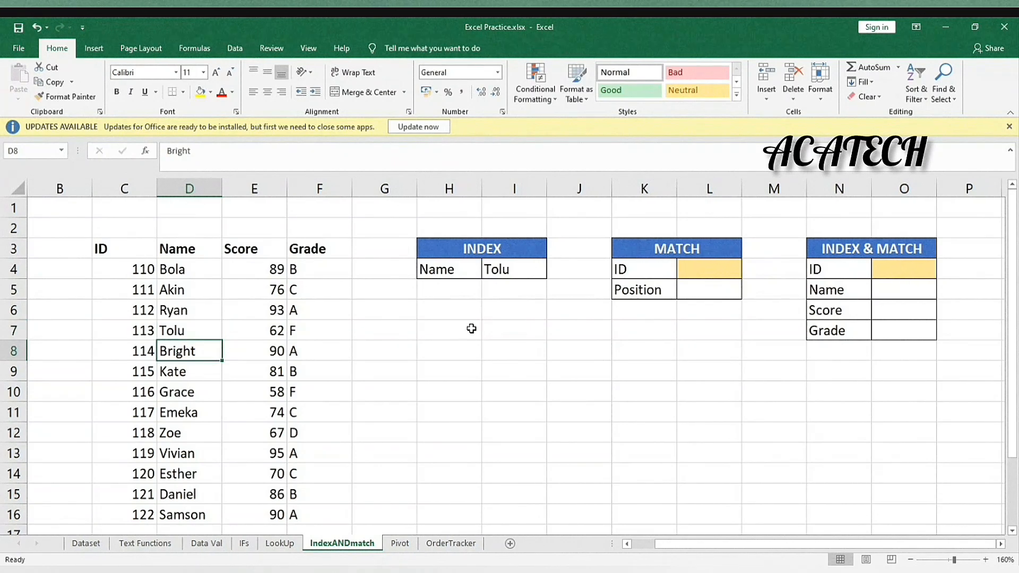
Label H7 as "Row no" and H8 as "Col no" below the INDEX table.
{"action": "left_click", "coordinate": [496, 332]}
{"action": "left_click", "coordinate": [473, 331]}
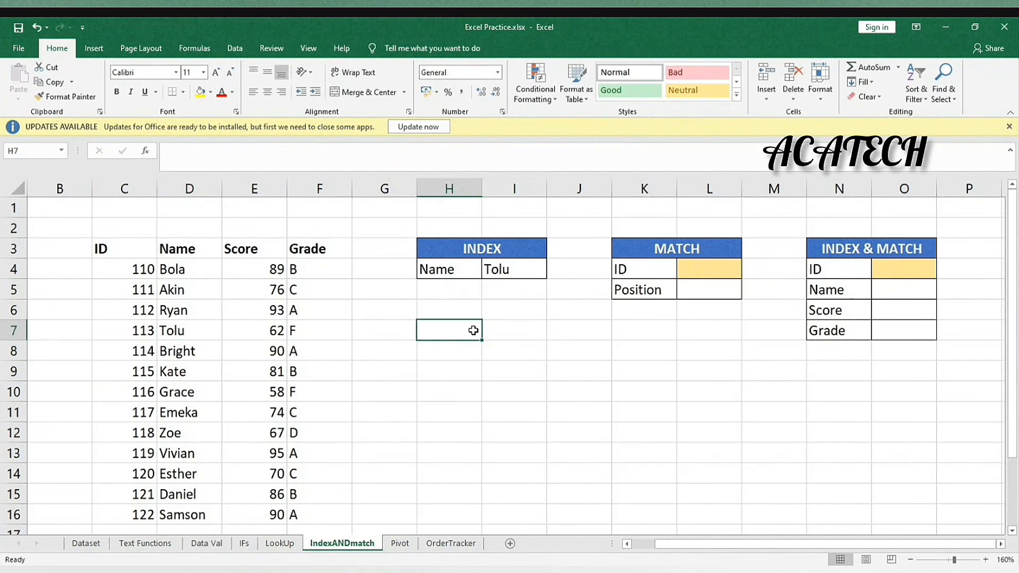
{"action": "type", "text": "ro"}
{"action": "key", "text": "BackSpace"}
{"action": "key", "text": "BackSpace"}
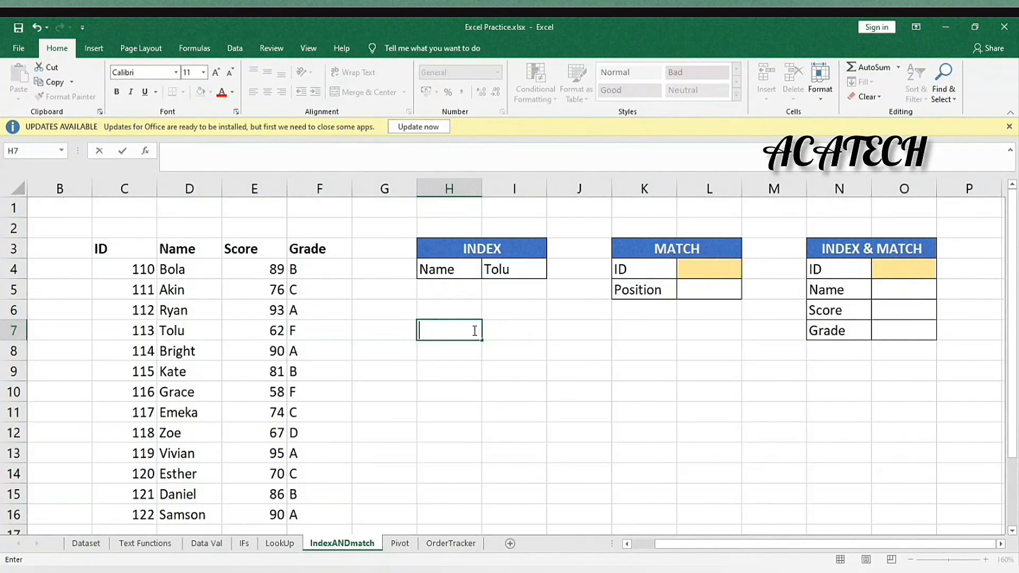
{"action": "type", "text": "Row no"}
{"action": "key", "text": "Return"}
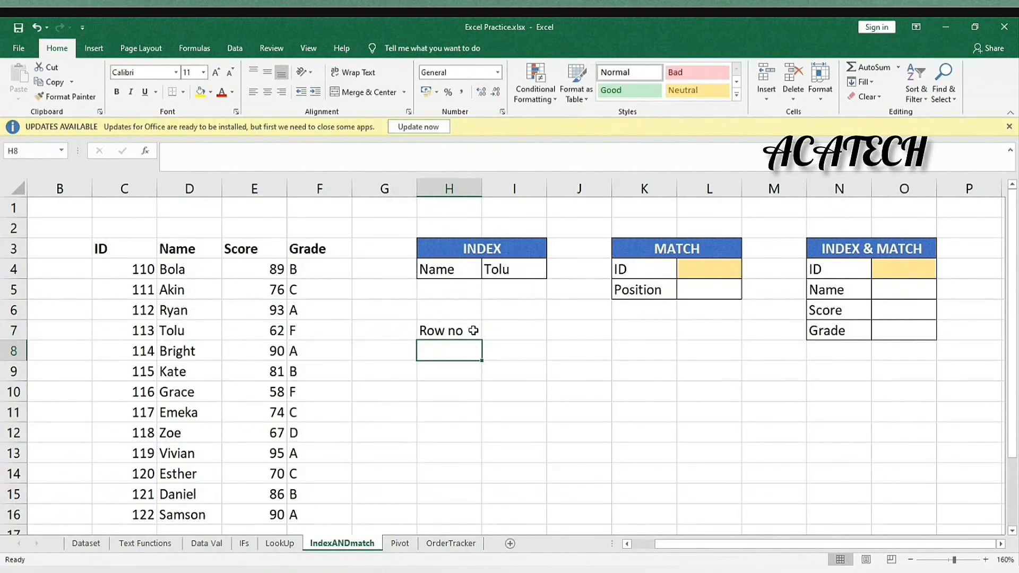
{"action": "type", "text": "Col no"}
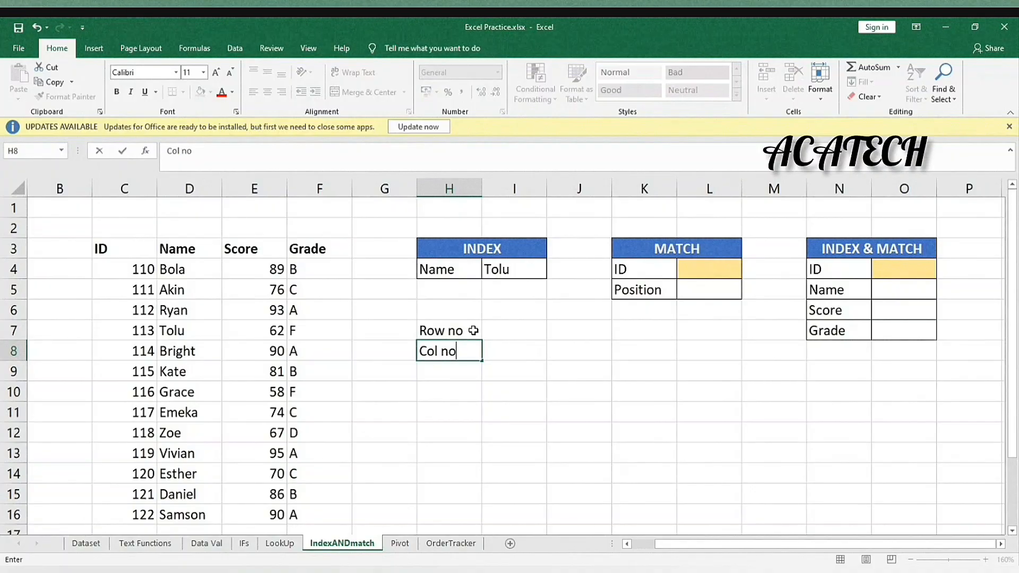
{"action": "key", "text": "Tab"}
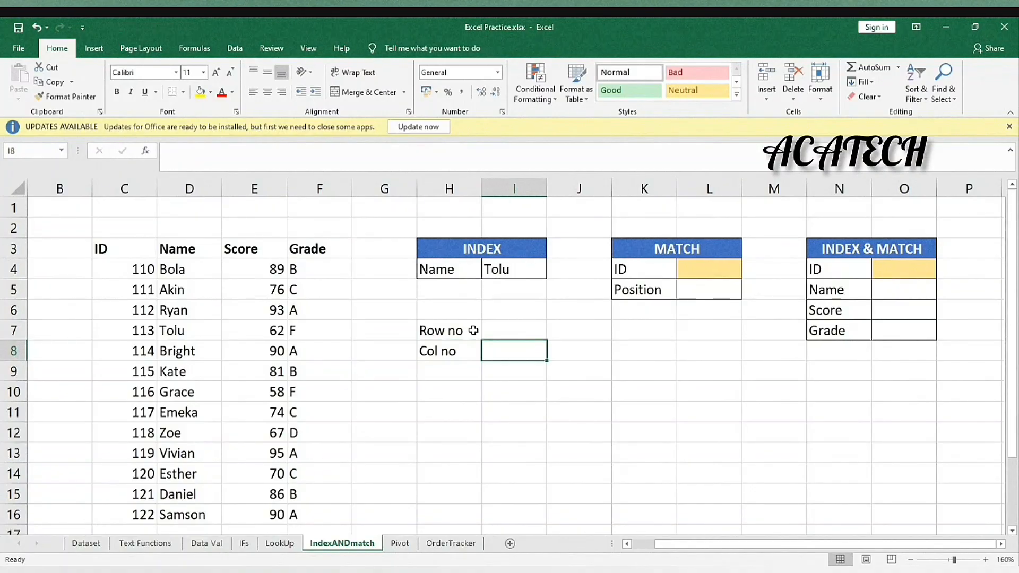
Replace the row and column numbers in the I4 INDEX formula with references to I7 and I8.
{"action": "left_click", "coordinate": [516, 336]}
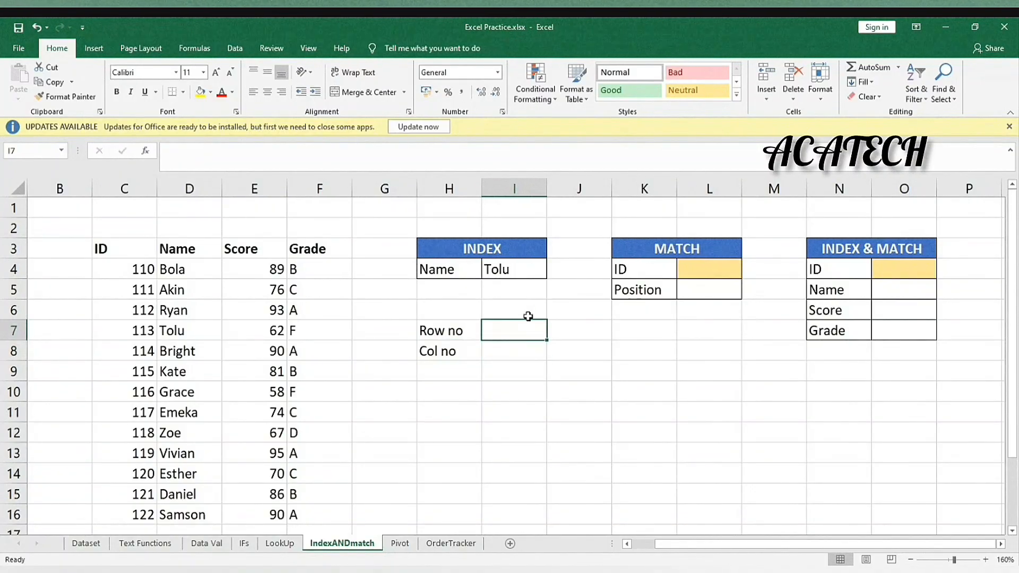
{"action": "left_click", "coordinate": [517, 267]}
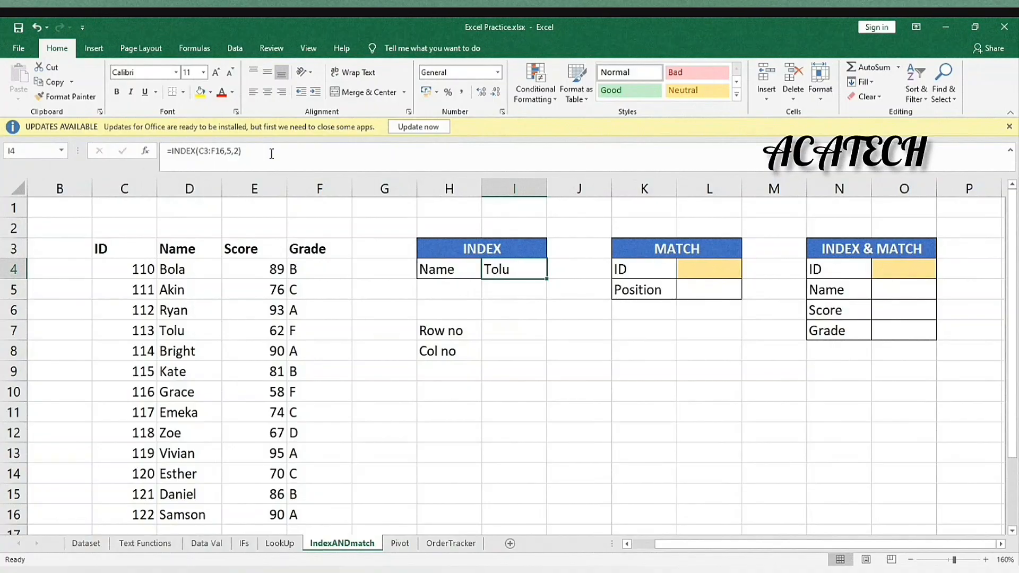
{"action": "left_click", "coordinate": [234, 151]}
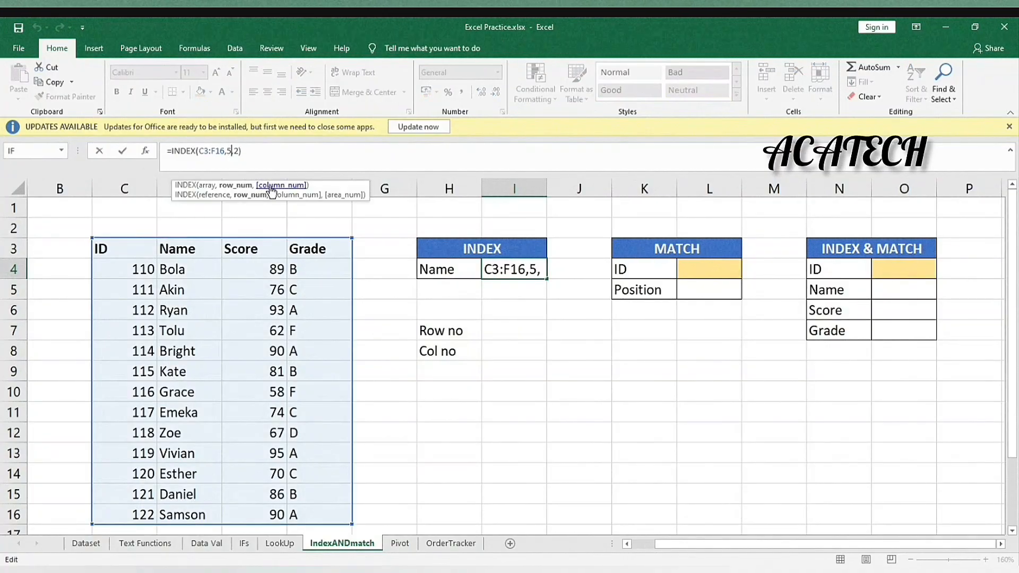
{"action": "key", "text": "BackSpace"}
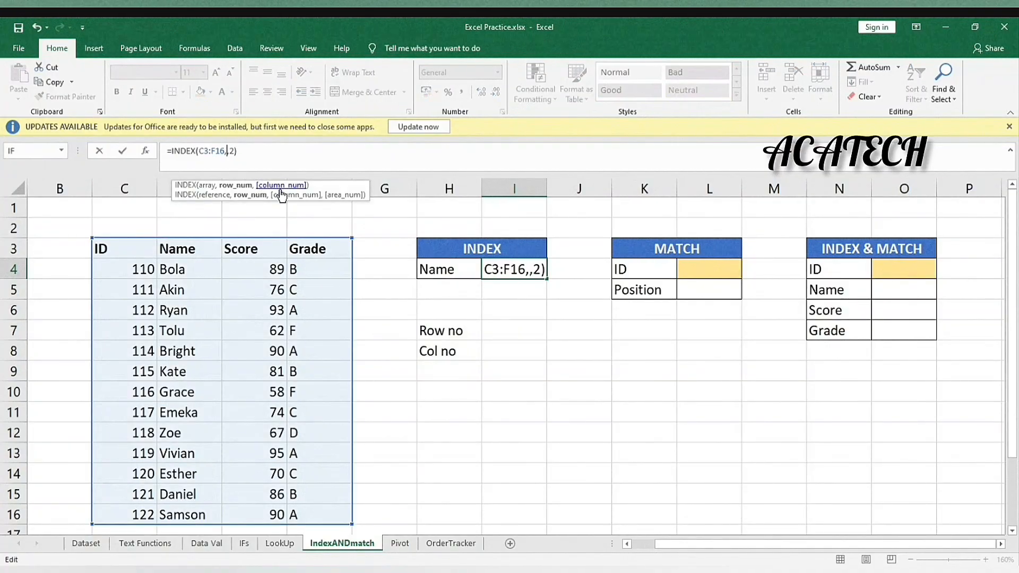
{"action": "left_click", "coordinate": [510, 338]}
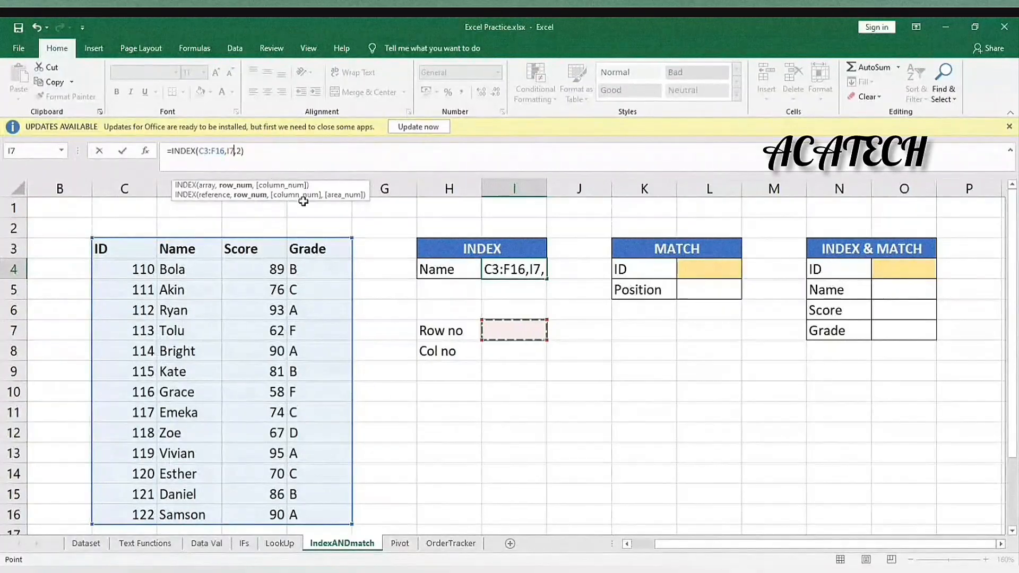
{"action": "left_click", "coordinate": [238, 151]}
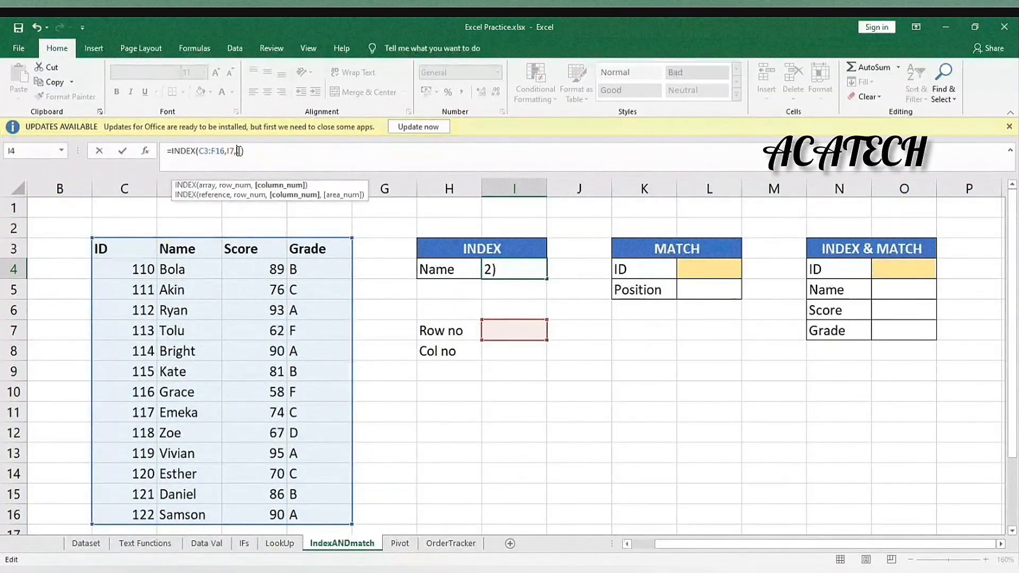
{"action": "key", "text": "Delete"}
{"action": "left_click", "coordinate": [503, 359]}
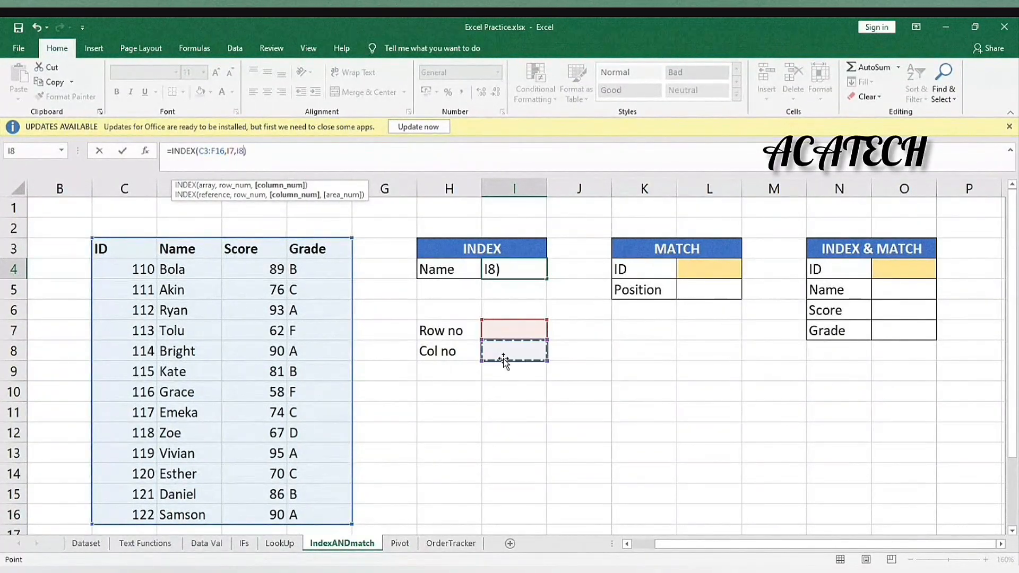
{"action": "key", "text": "Return"}
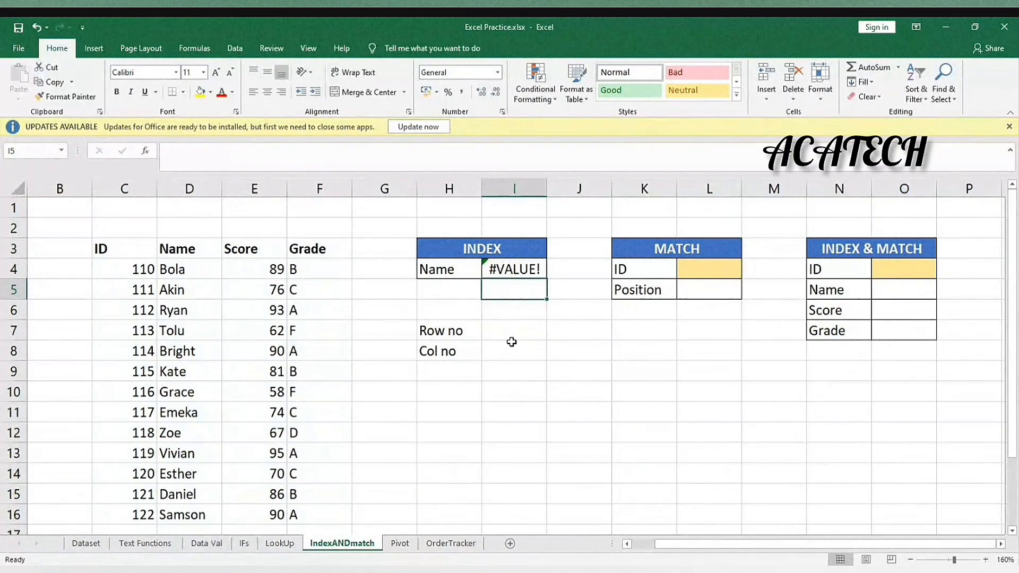
Enter 6 as the row number in I7 and 3 as the column number in I8.
{"action": "left_click", "coordinate": [512, 337]}
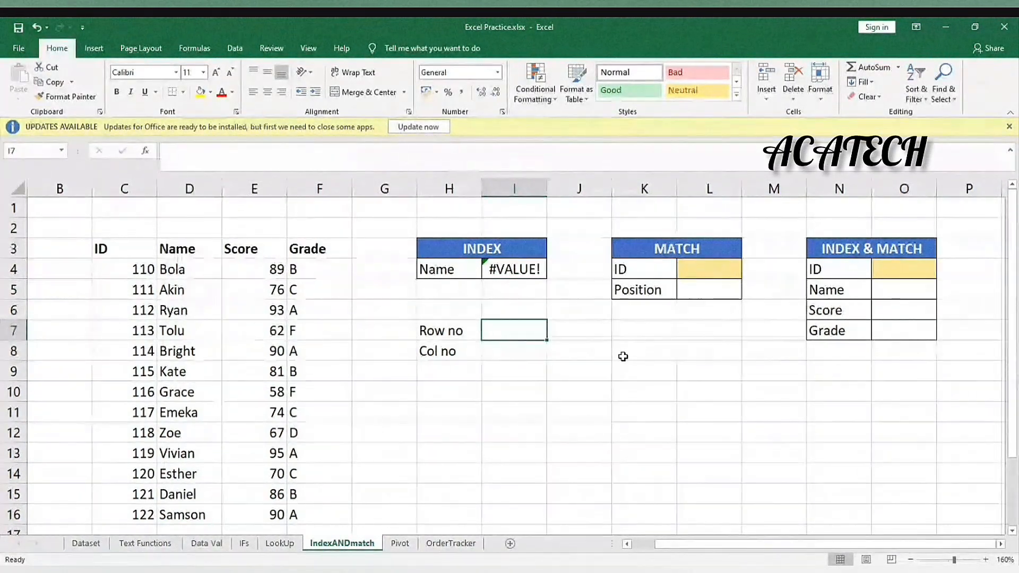
{"action": "type", "text": "6"}
{"action": "key", "text": "Return"}
{"action": "type", "text": "7"}
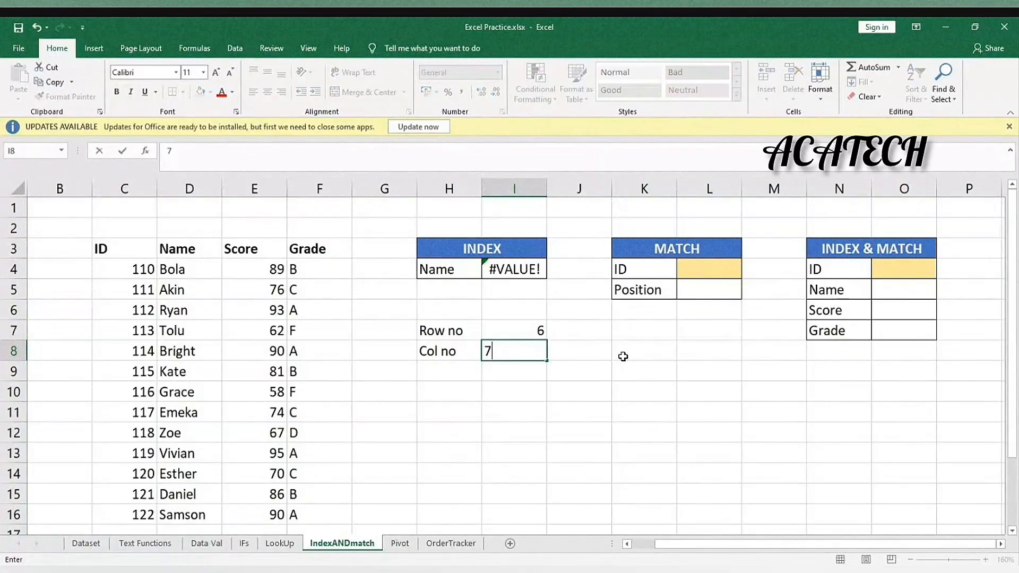
{"action": "key", "text": "BackSpace"}
{"action": "type", "text": "3"}
{"action": "key", "text": "Return"}
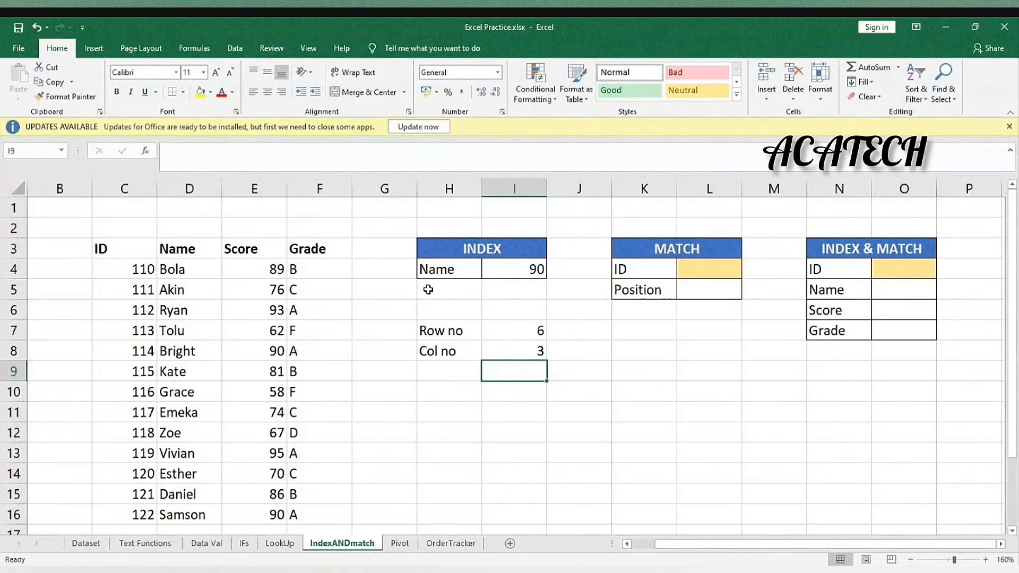
Set the column number in I8 to 2 so the INDEX formula retrieves from the Name column.
{"action": "left_click", "coordinate": [434, 271]}
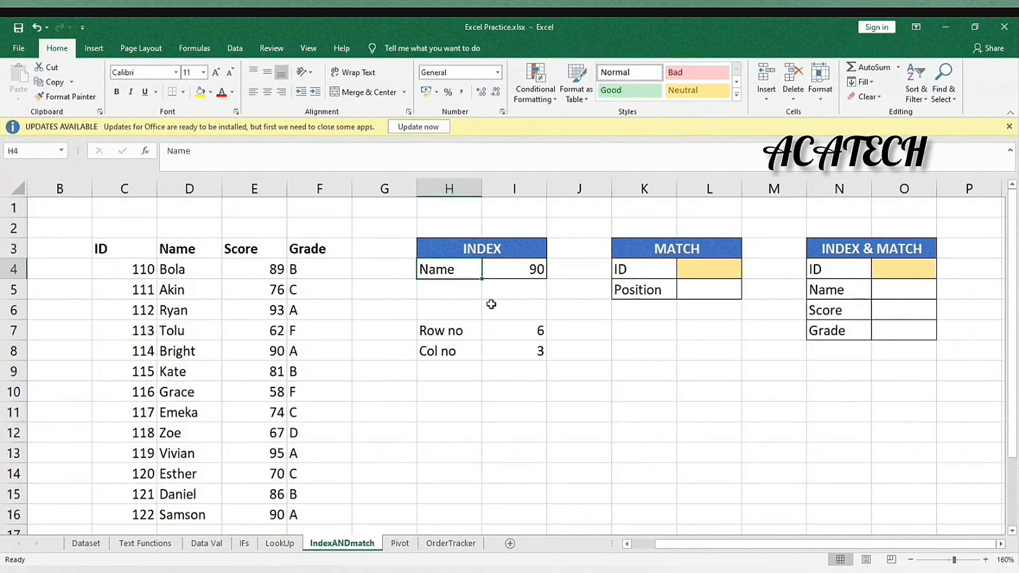
{"action": "left_click", "coordinate": [521, 352]}
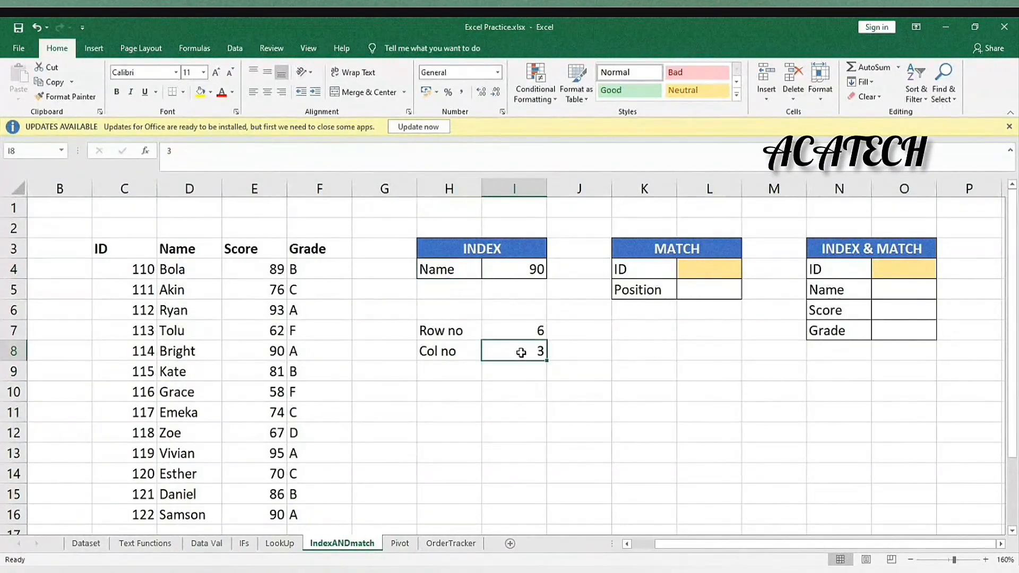
{"action": "type", "text": "2"}
{"action": "key", "text": "Return"}
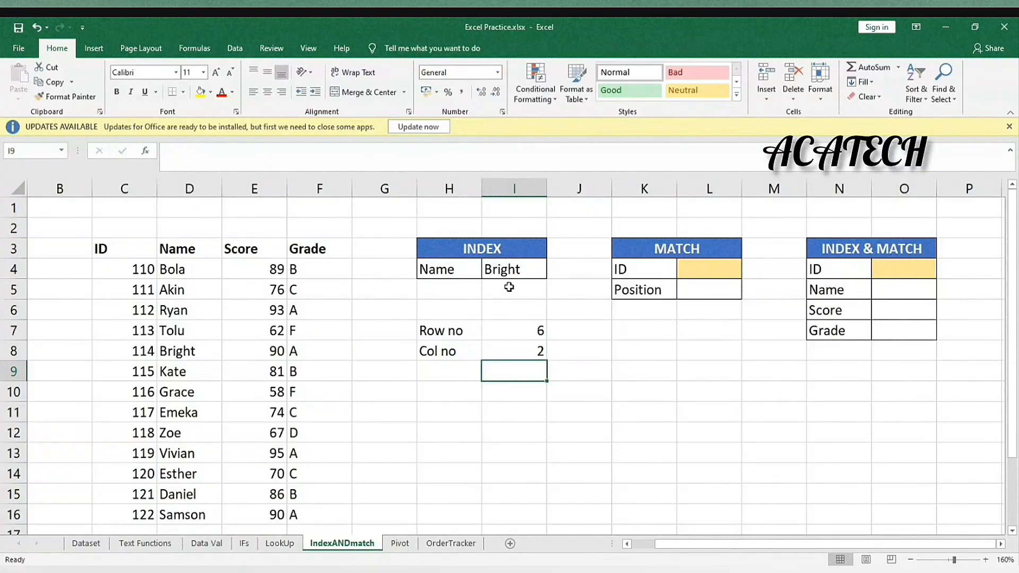
Set the row number in I7 to 3 to retrieve the student name from D5.
{"action": "left_click", "coordinate": [514, 336]}
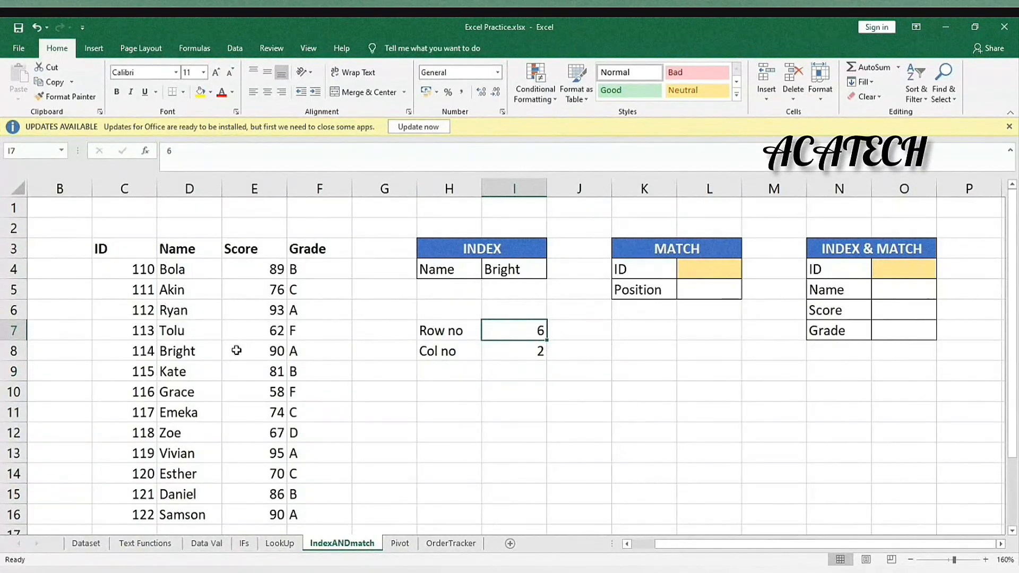
{"action": "left_click", "coordinate": [183, 290]}
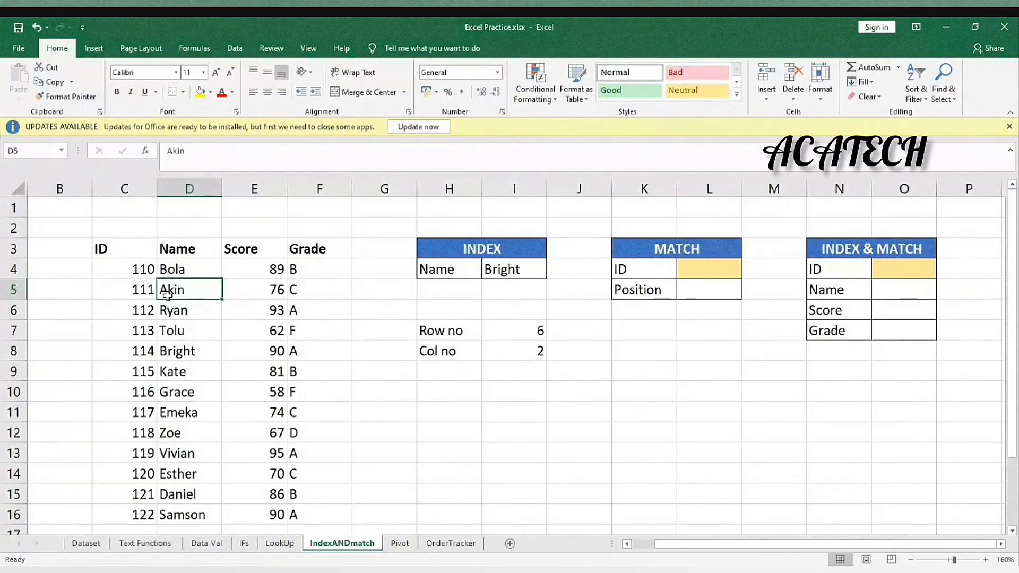
{"action": "left_click", "coordinate": [486, 339]}
{"action": "type", "text": "3"}
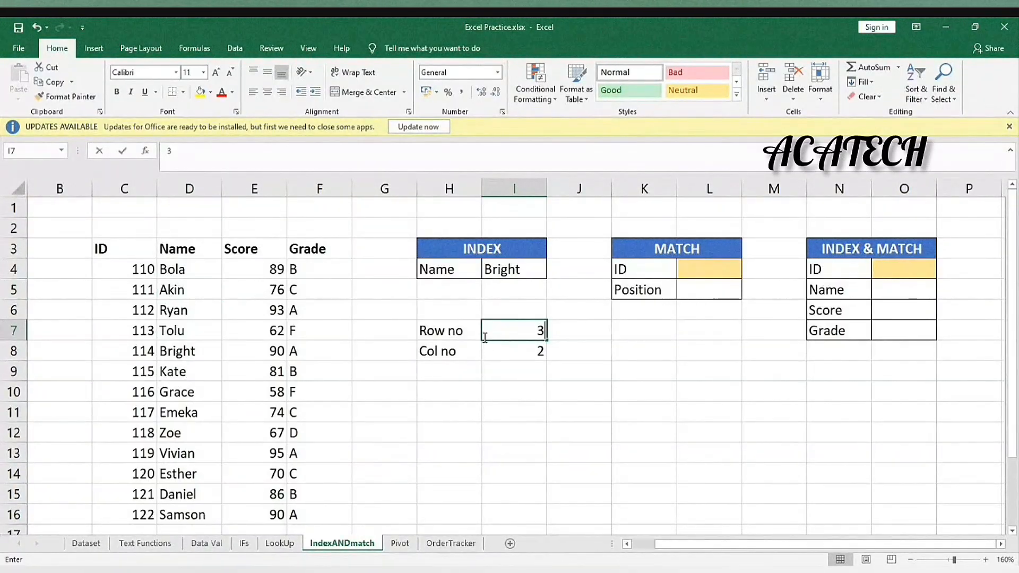
{"action": "key", "text": "Return"}
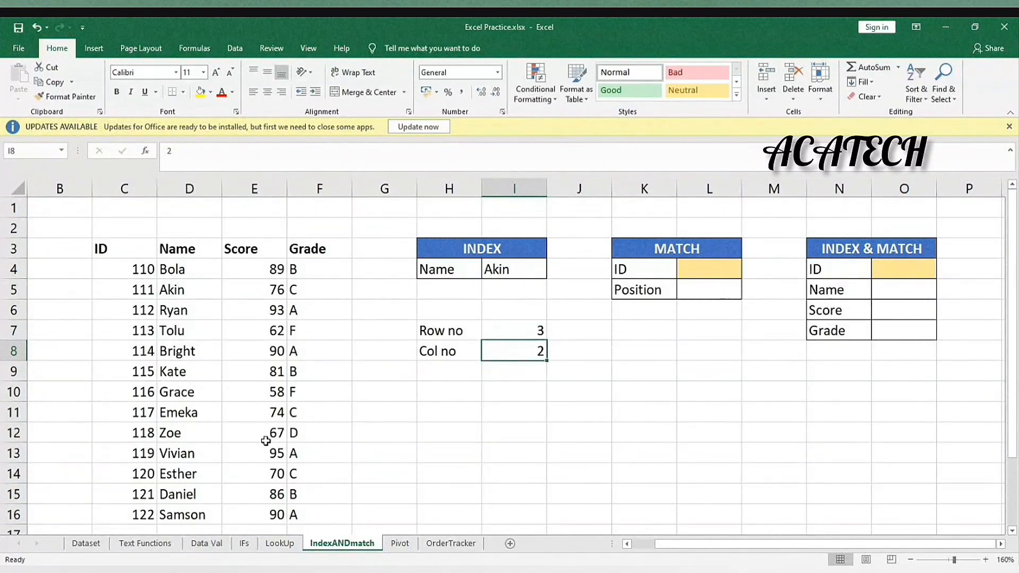
Count down the ID column to row 14 and set the row number in I7 to 12.
{"action": "left_click", "coordinate": [200, 472]}
{"action": "left_click_drag", "start_coordinate": [126, 259], "coordinate": [129, 476]}
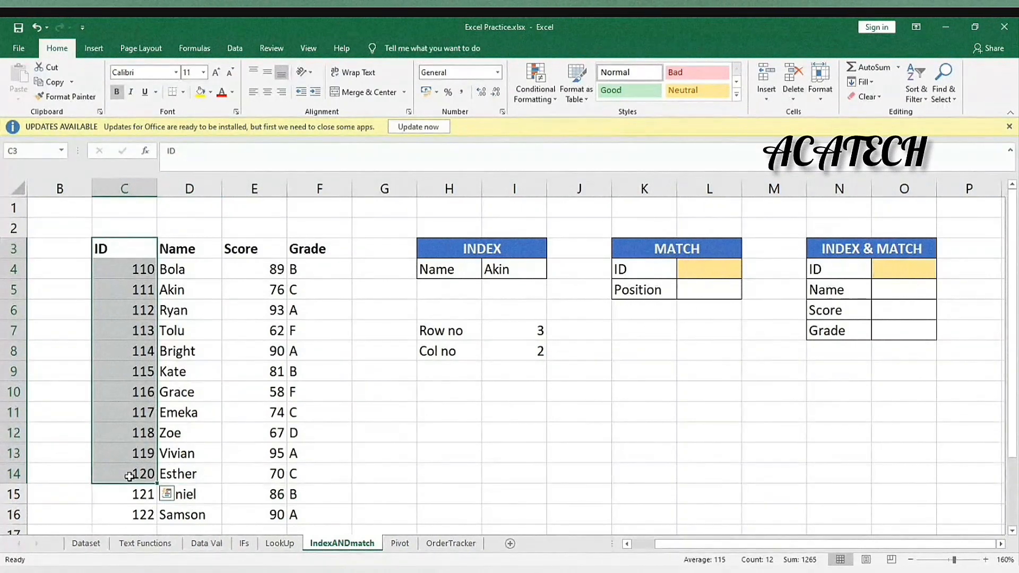
{"action": "left_click", "coordinate": [204, 471]}
{"action": "left_click", "coordinate": [502, 329]}
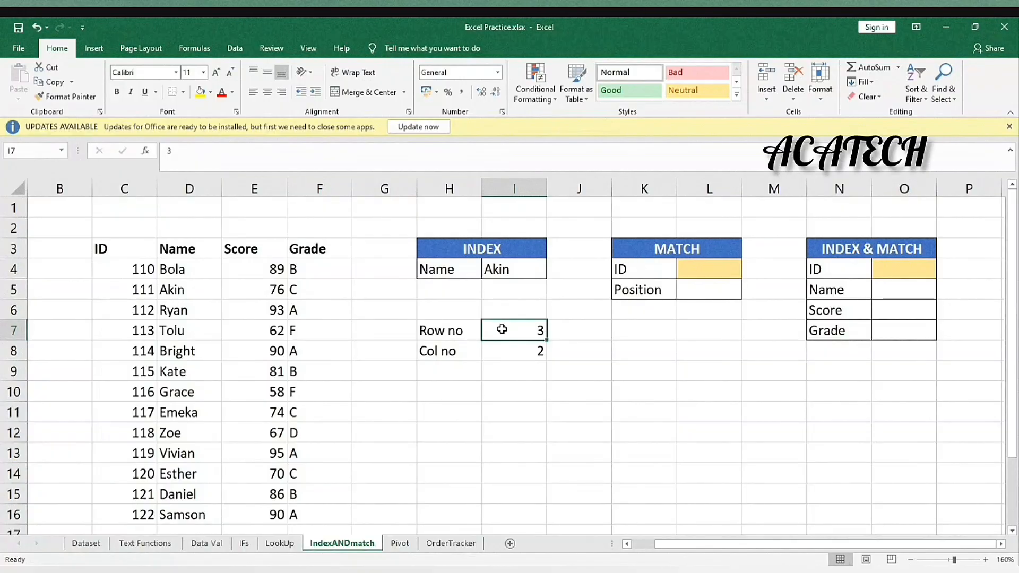
{"action": "type", "text": "12"}
{"action": "key", "text": "Return"}
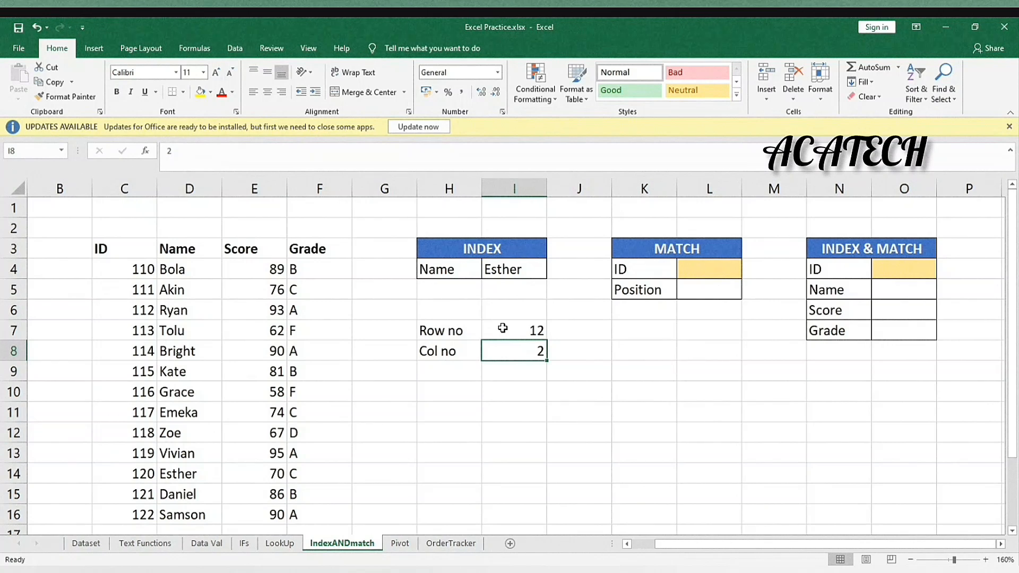
Start a MATCH function in the Position cell L5 and set its lookup value to L4.
{"action": "left_click", "coordinate": [705, 291]}
{"action": "type", "text": "=ma"}
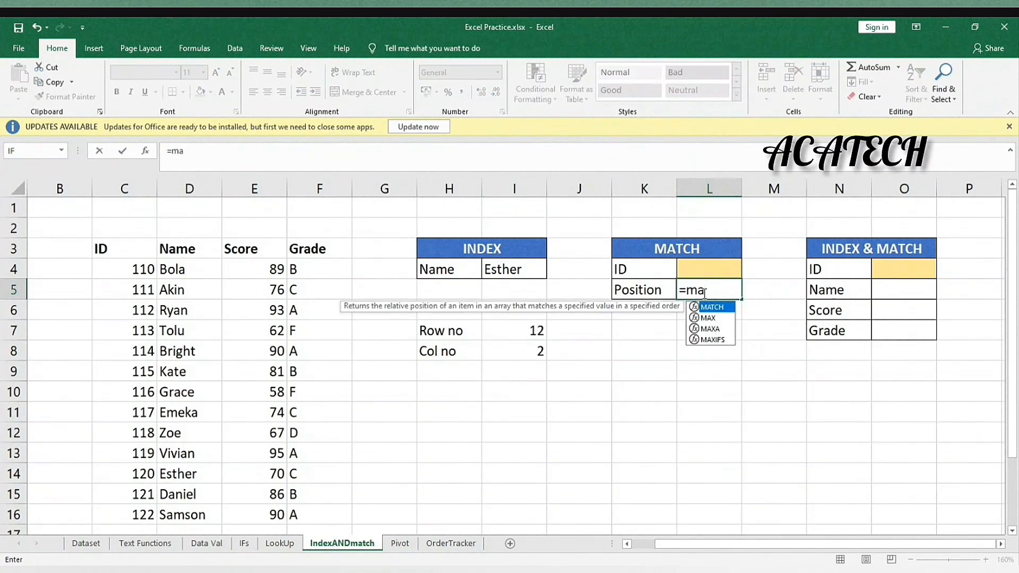
{"action": "key", "text": "Tab"}
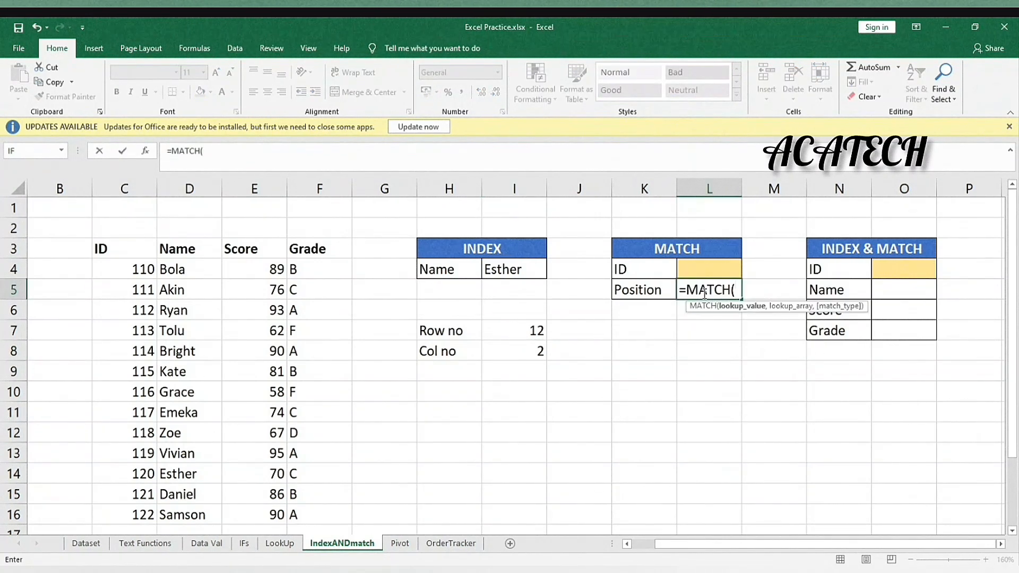
{"action": "left_click", "coordinate": [146, 151]}
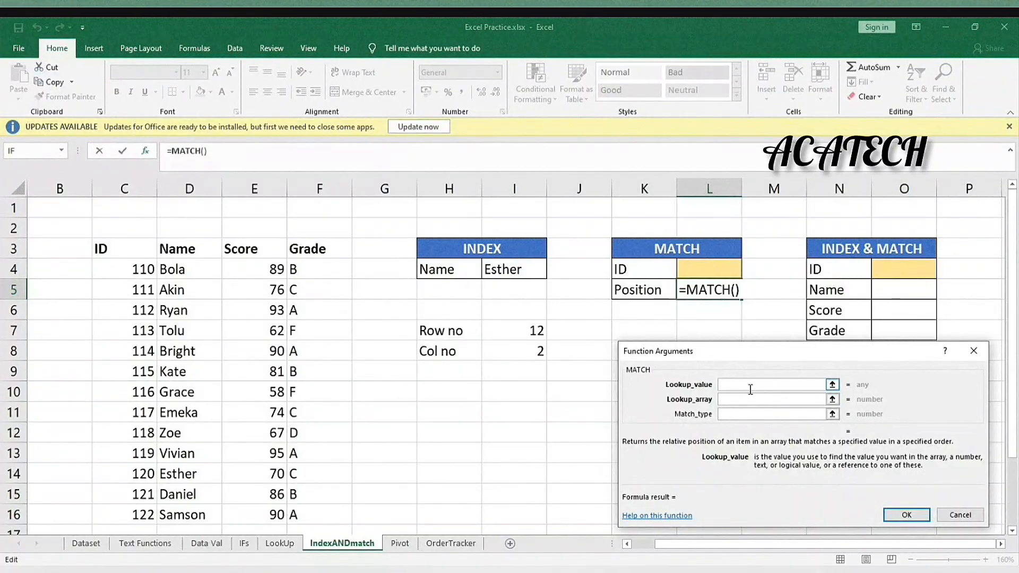
{"action": "left_click", "coordinate": [716, 267]}
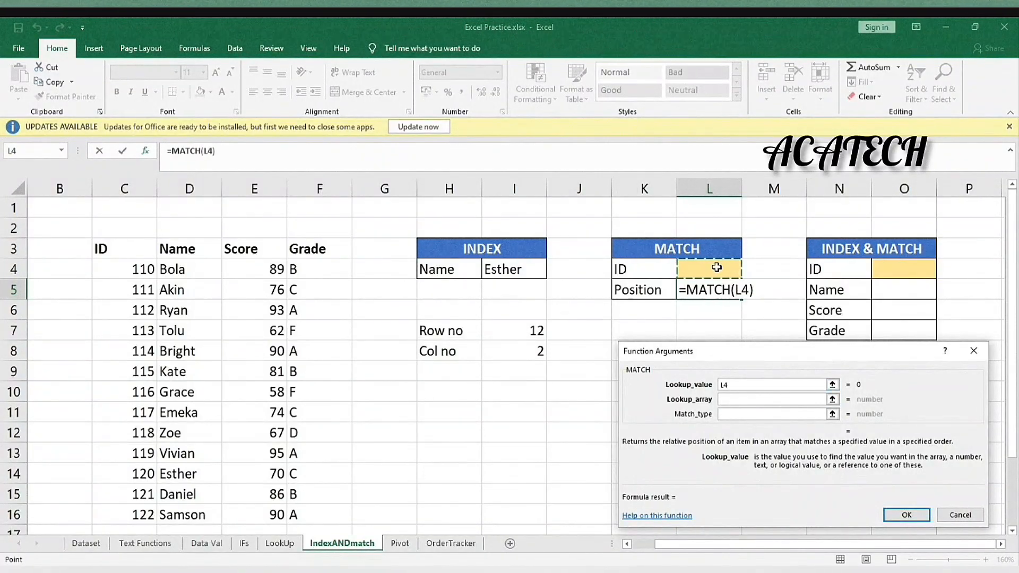
{"action": "left_click", "coordinate": [749, 400]}
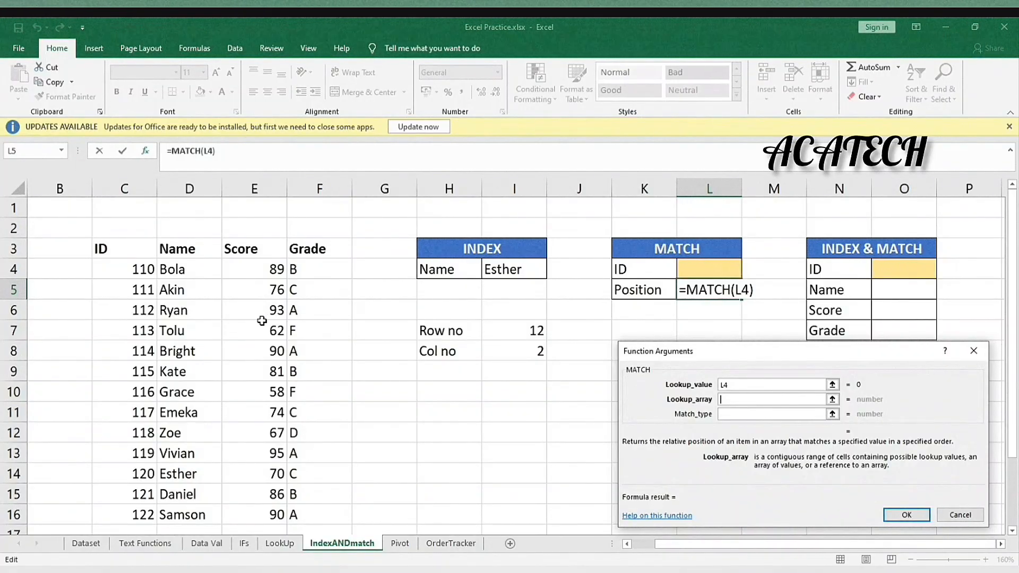
{"action": "left_click_drag", "start_coordinate": [141, 247], "coordinate": [458, 464]}
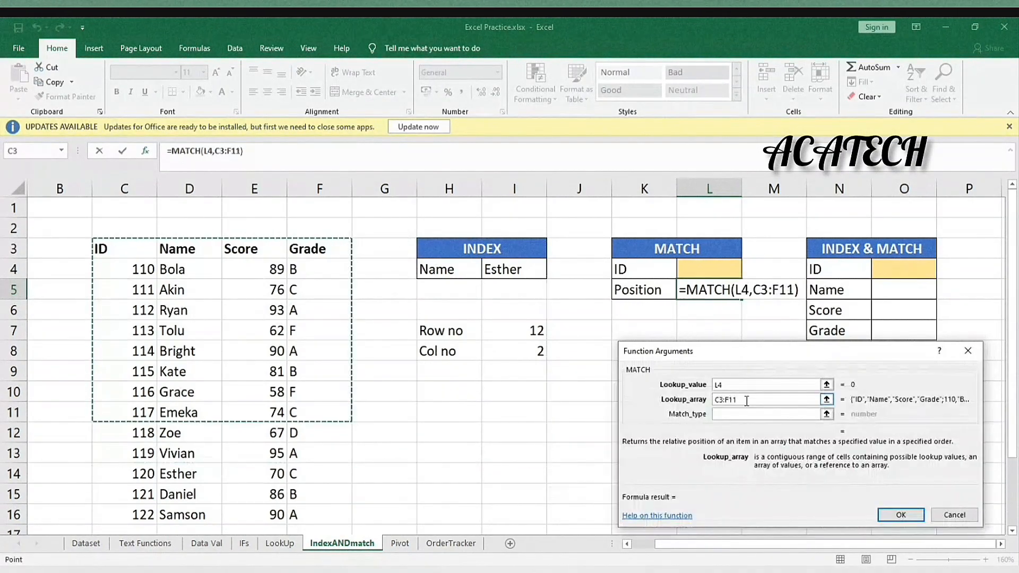
{"action": "left_click", "coordinate": [746, 401]}
{"action": "key", "text": "BackSpace"}
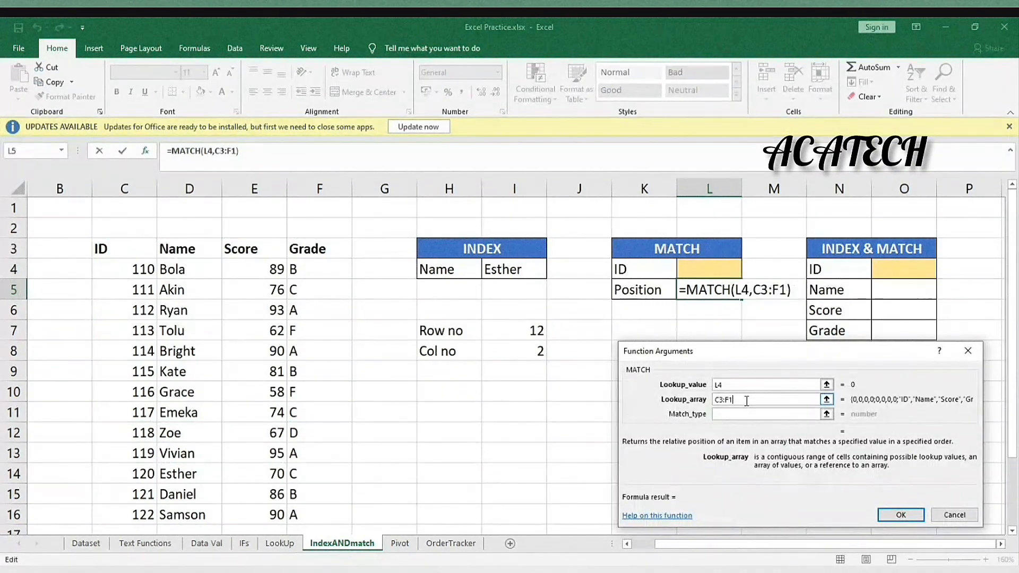
{"action": "key", "text": "BackSpace"}
{"action": "key", "text": "BackSpace"}
{"action": "key", "text": "BackSpace"}
{"action": "key", "text": "BackSpace"}
{"action": "key", "text": "BackSpace"}
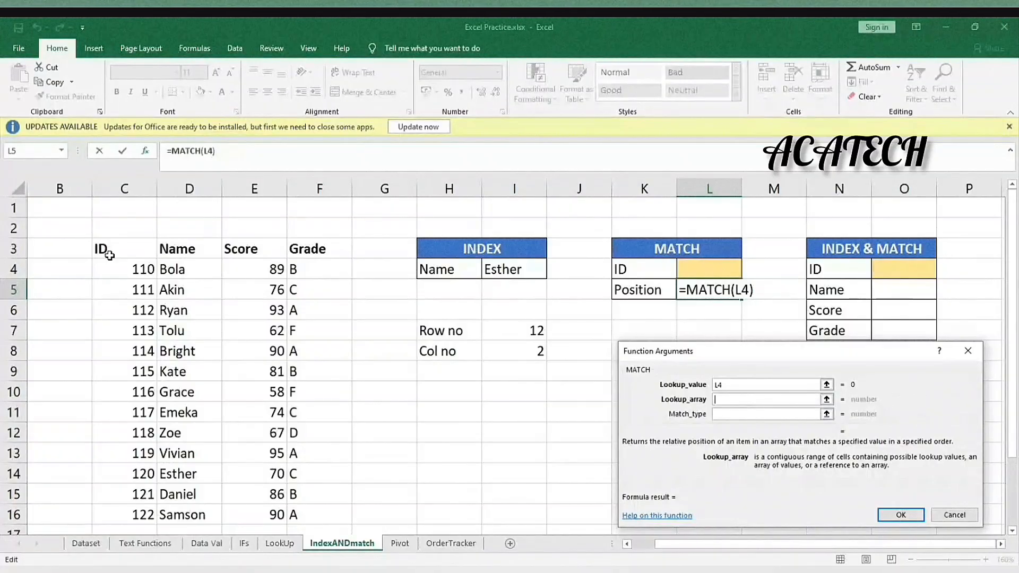
Complete the MATCH formula with C3:C16 as the lookup array and 0 as the match type.
{"action": "left_click_drag", "start_coordinate": [109, 255], "coordinate": [141, 415]}
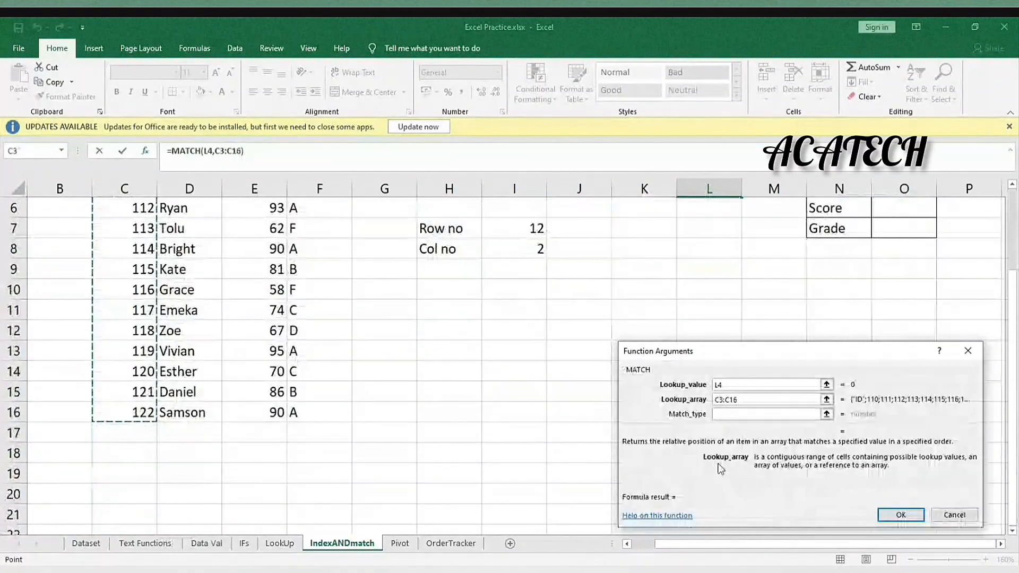
{"action": "left_click", "coordinate": [728, 415]}
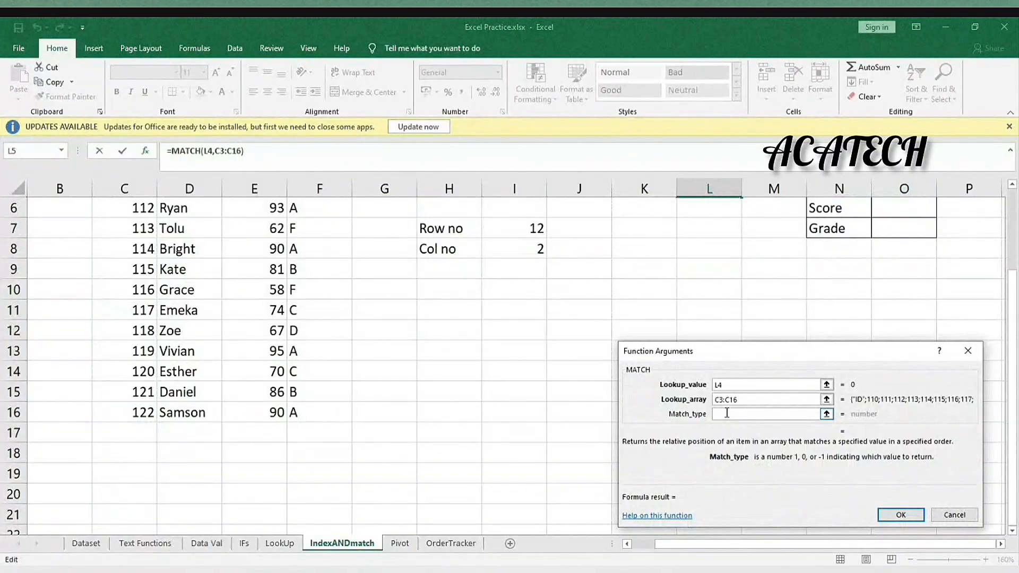
{"action": "type", "text": "0"}
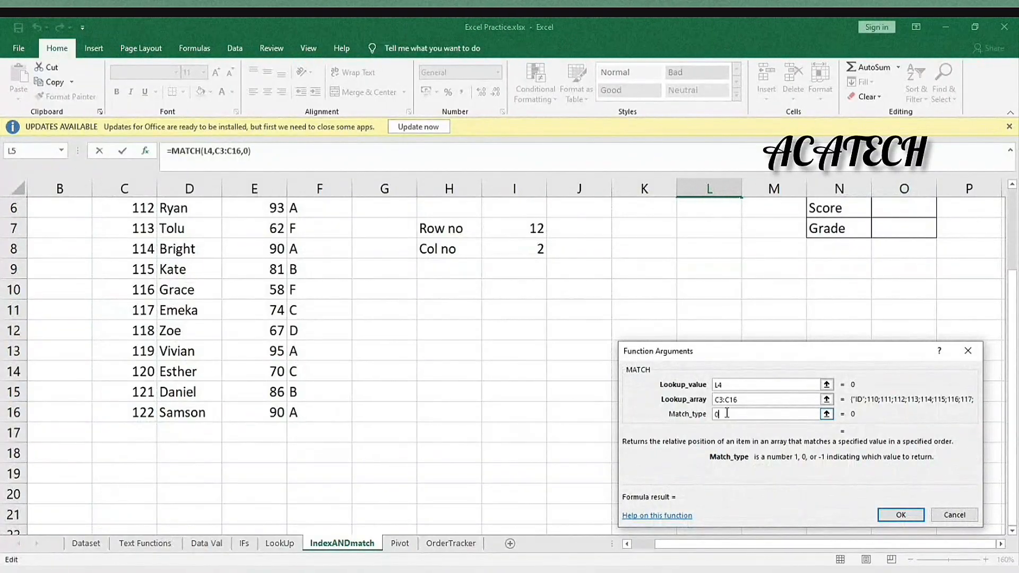
{"action": "left_click", "coordinate": [886, 515]}
Enter 111 as the lookup ID in L4 and count down the ID column to C5 to check its position.
{"action": "left_click", "coordinate": [724, 250]}
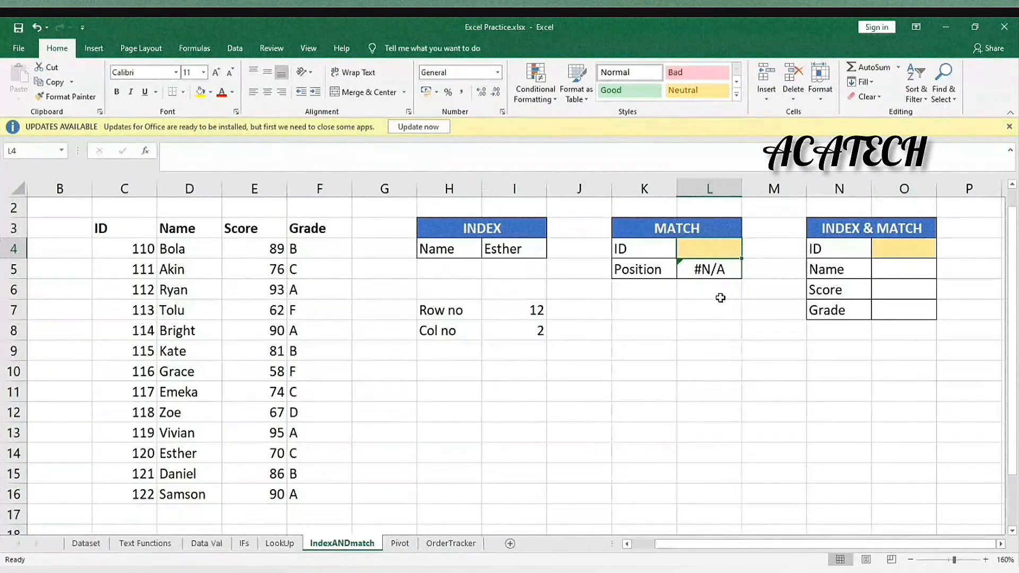
{"action": "type", "text": "111"}
{"action": "key", "text": "Return"}
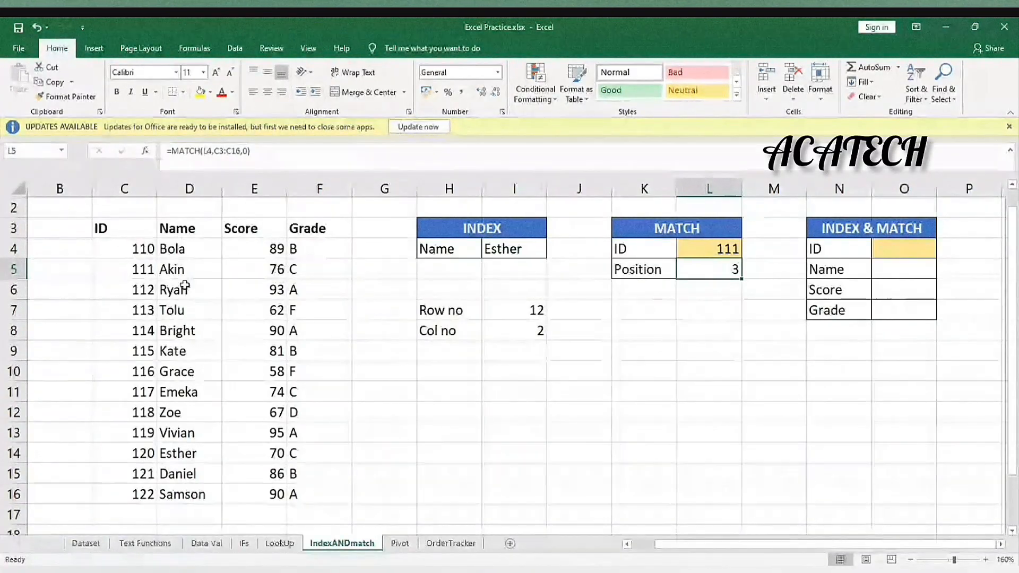
{"action": "left_click", "coordinate": [133, 271]}
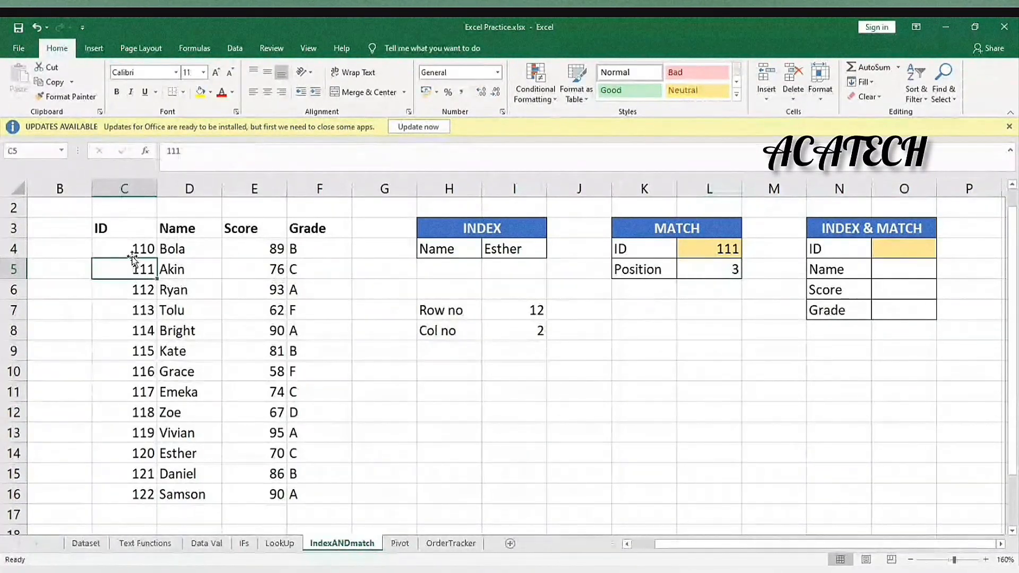
{"action": "left_click", "coordinate": [133, 239]}
{"action": "left_click", "coordinate": [130, 251]}
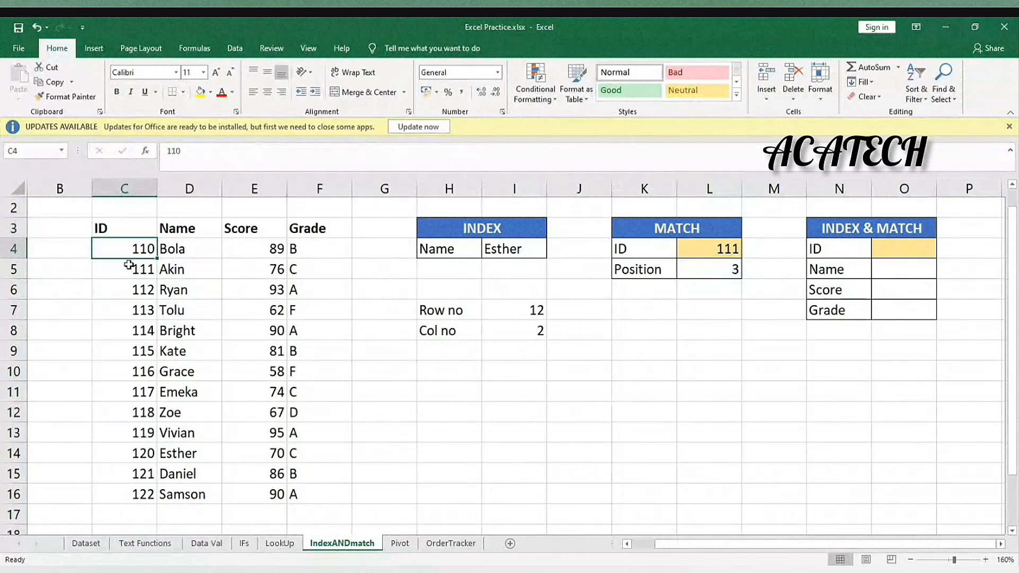
{"action": "left_click", "coordinate": [129, 266]}
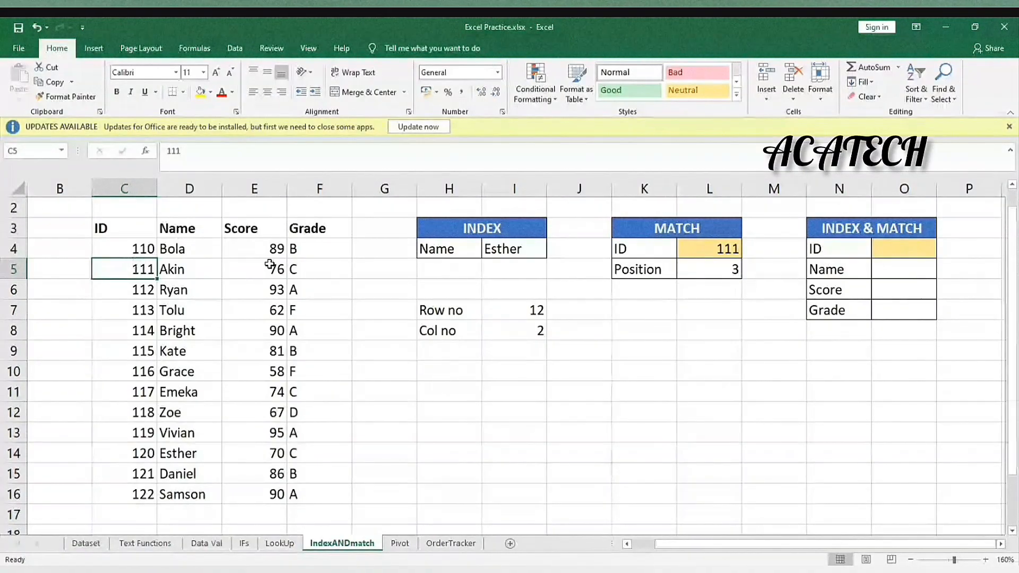
Set the lookup ID in L4 to 120 and select the ID column from the header to C14 to check its position.
{"action": "left_click", "coordinate": [688, 248]}
{"action": "type", "text": "120"}
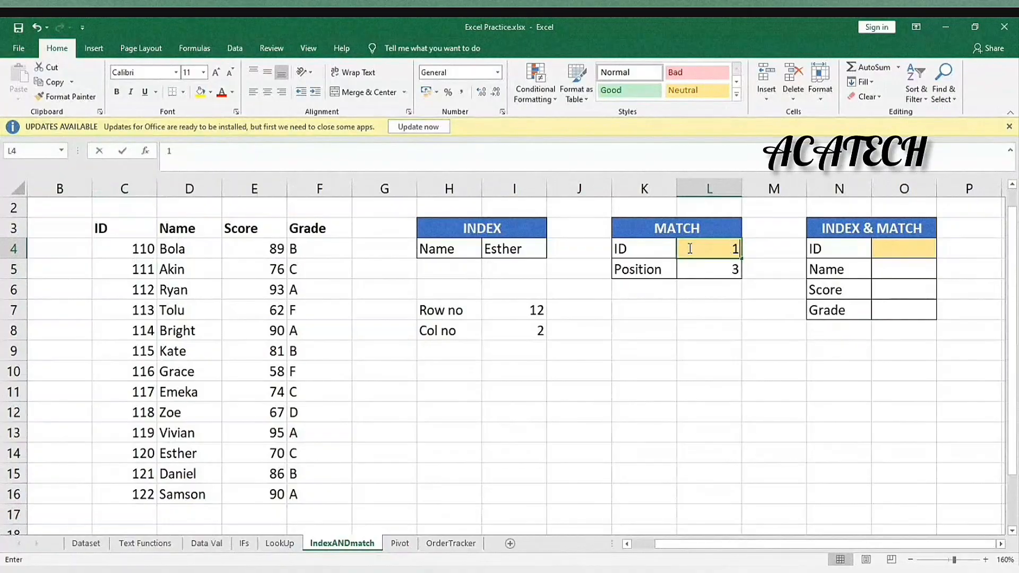
{"action": "key", "text": "Return"}
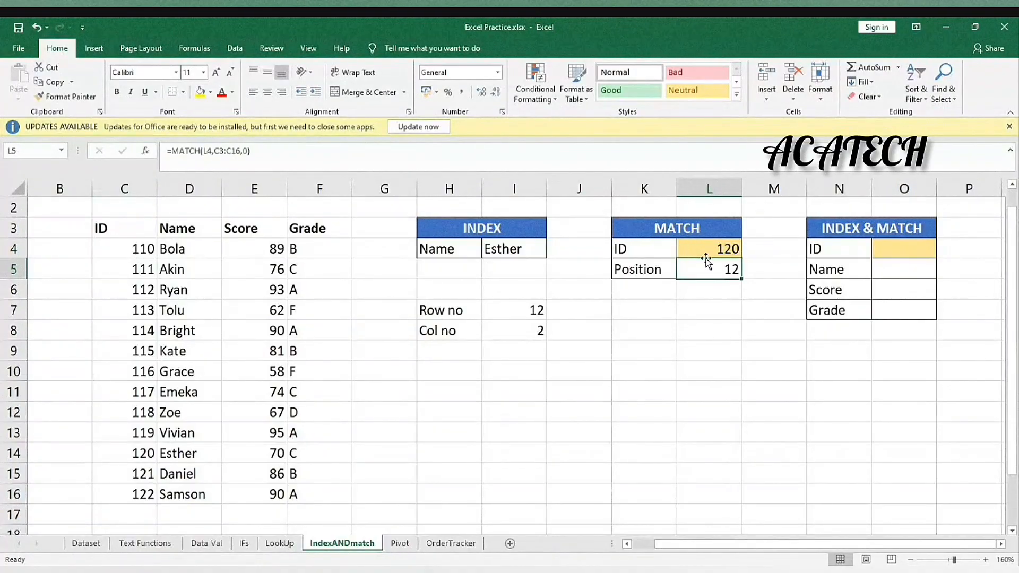
{"action": "left_click_drag", "start_coordinate": [133, 234], "coordinate": [140, 452]}
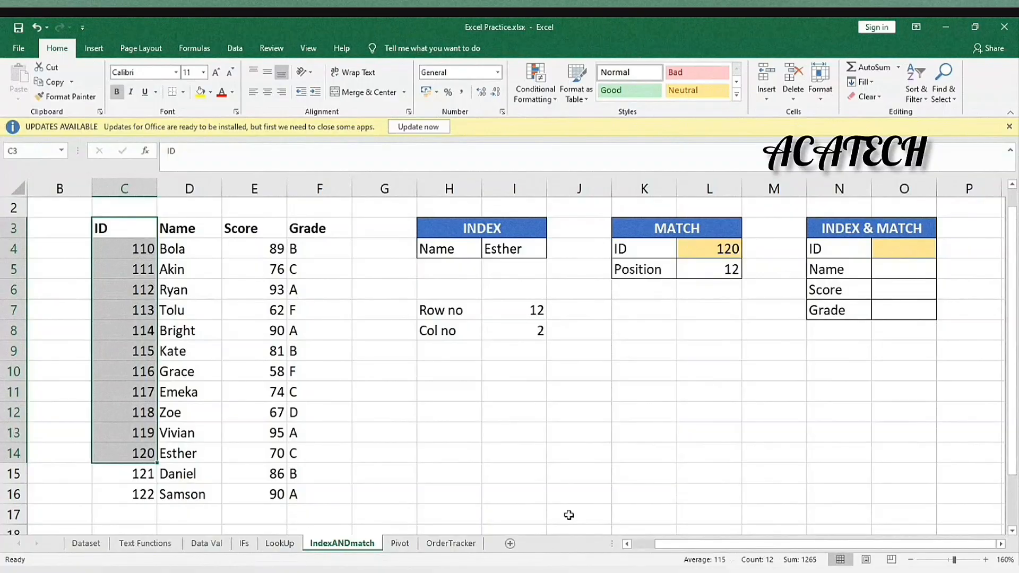
{"action": "left_click", "coordinate": [145, 457]}
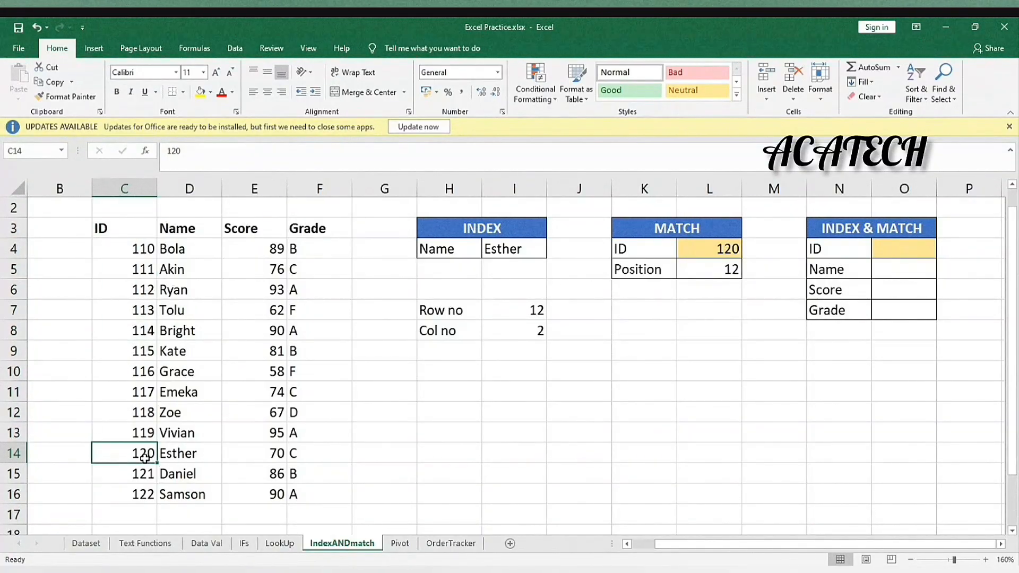
Set the lookup ID in L4 to 12 to test an ID that is not in the table.
{"action": "left_click", "coordinate": [687, 249]}
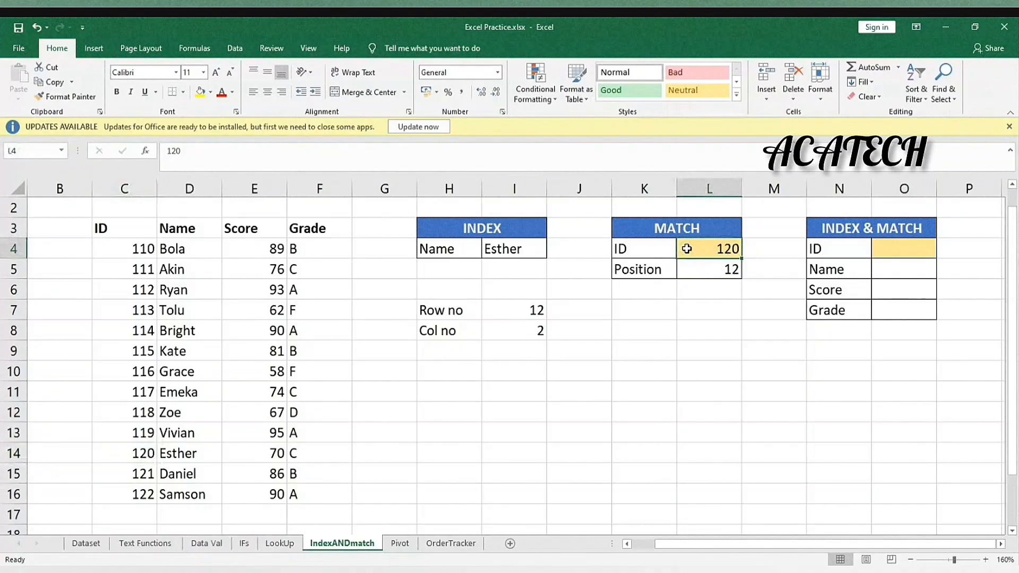
{"action": "type", "text": "12"}
{"action": "key", "text": "Return"}
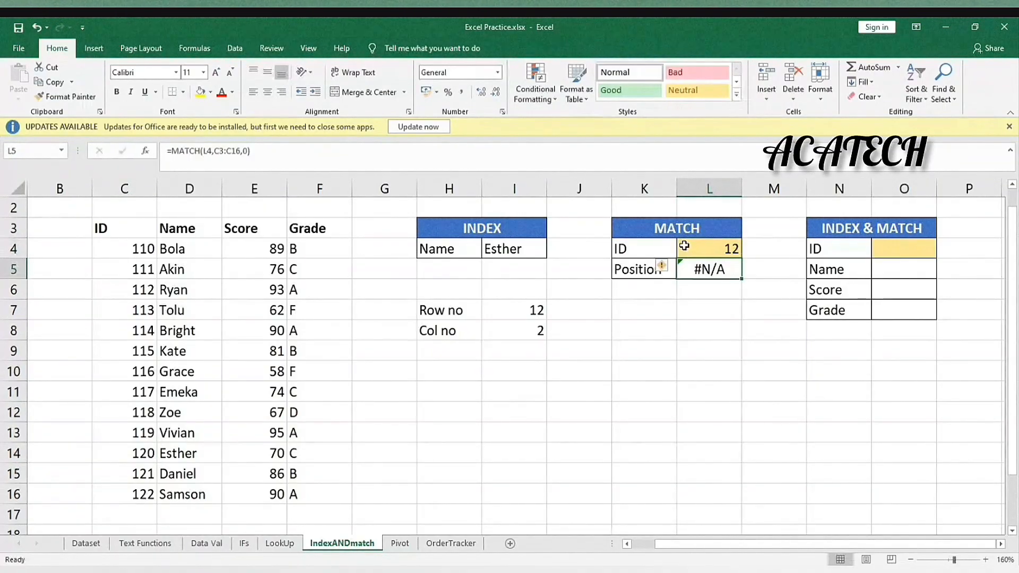
Set the lookup ID in L4 to 115.
{"action": "left_click", "coordinate": [711, 250]}
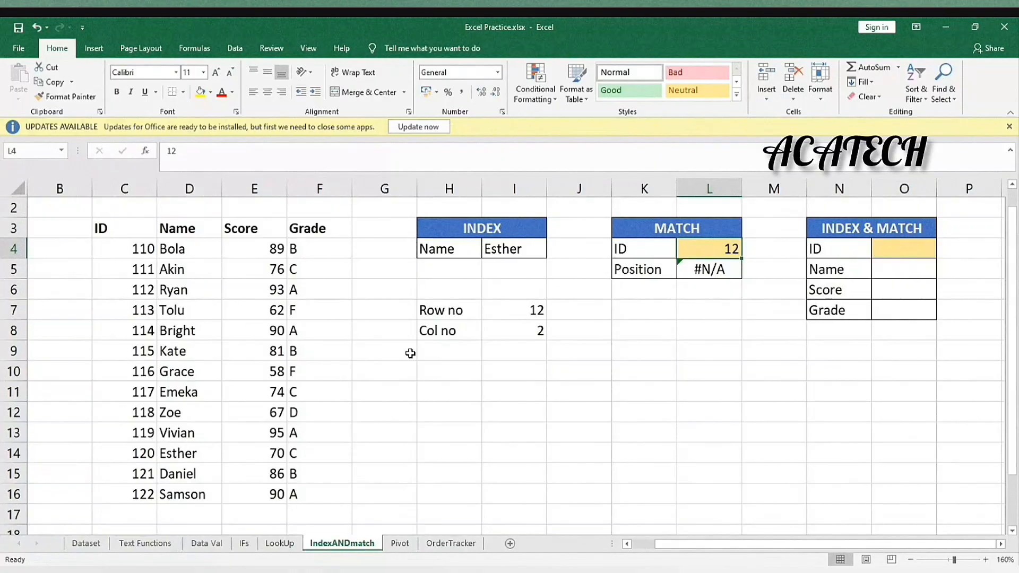
{"action": "type", "text": "115"}
{"action": "key", "text": "Return"}
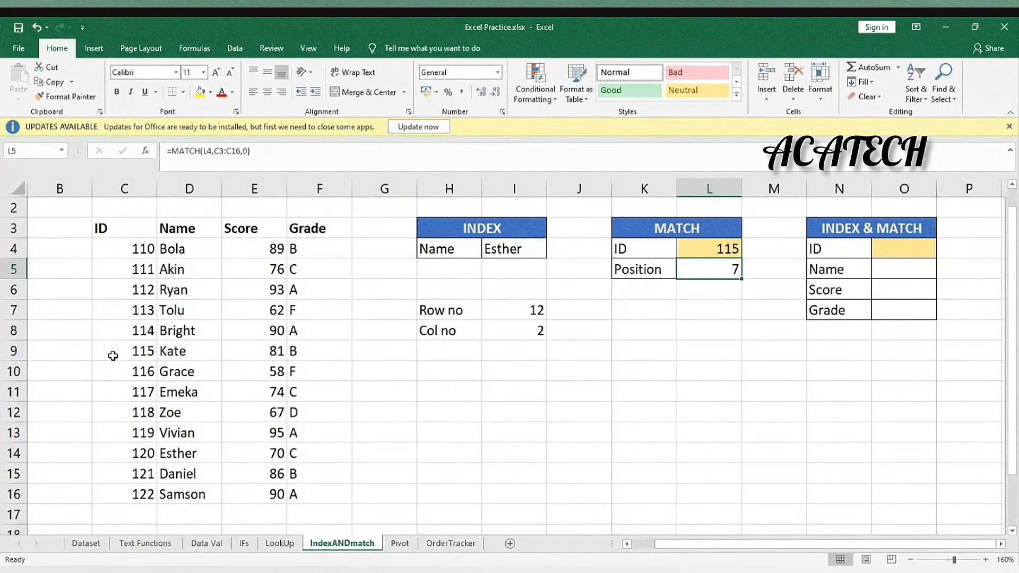
Count down the ID column from the header in C3 to C9 to check the position of ID 115.
{"action": "left_click", "coordinate": [113, 356]}
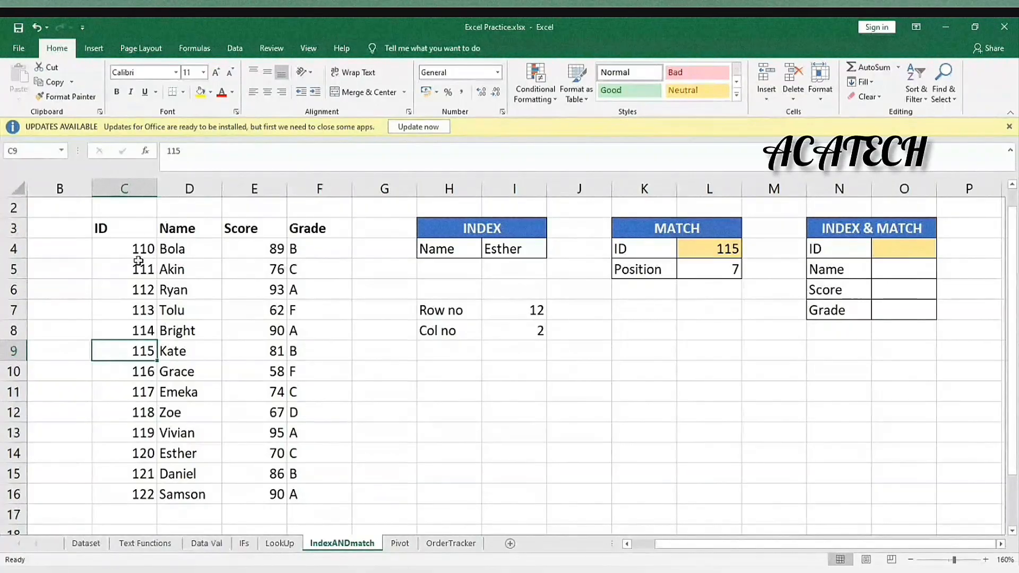
{"action": "left_click", "coordinate": [137, 234]}
{"action": "left_click", "coordinate": [135, 252]}
{"action": "left_click", "coordinate": [129, 269]}
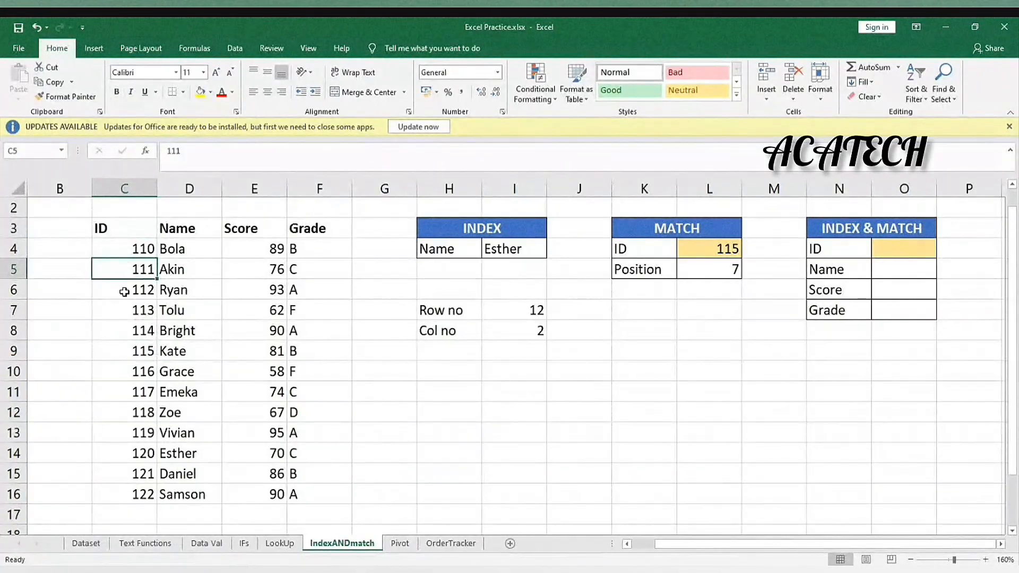
{"action": "left_click", "coordinate": [128, 290]}
{"action": "left_click", "coordinate": [126, 310]}
{"action": "left_click", "coordinate": [124, 330]}
{"action": "left_click", "coordinate": [123, 352]}
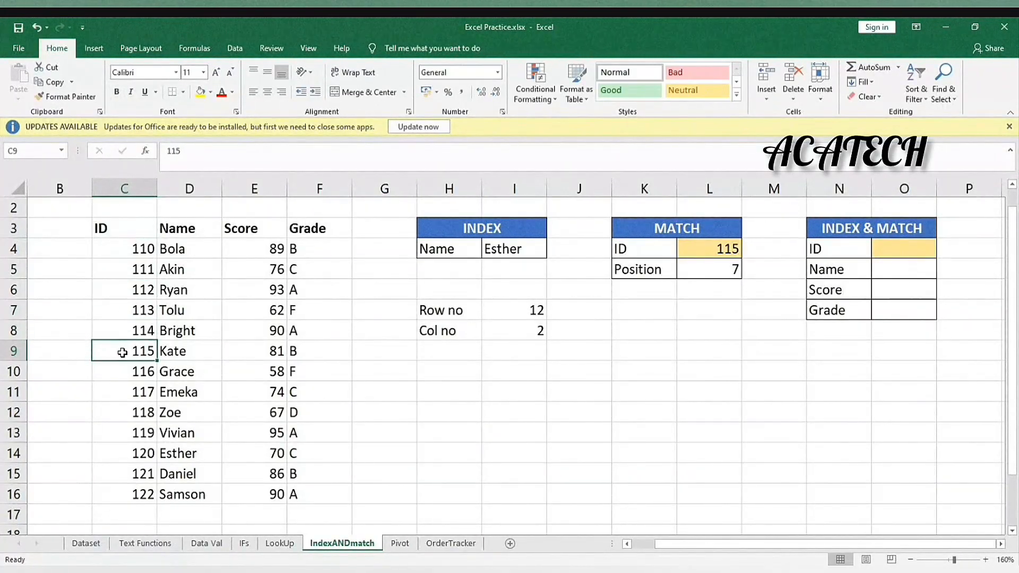
Move the student table from C3:F16 so that it starts at cell B1.
{"action": "scroll", "coordinate": [122, 353], "scroll_direction": "up", "scroll_amount": 1}
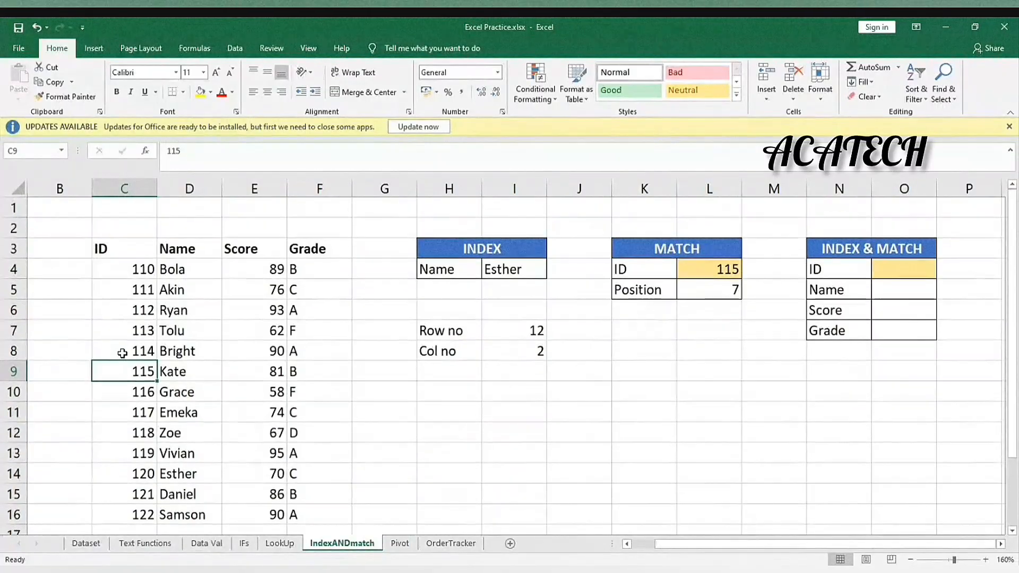
{"action": "left_click_drag", "start_coordinate": [110, 254], "coordinate": [332, 517]}
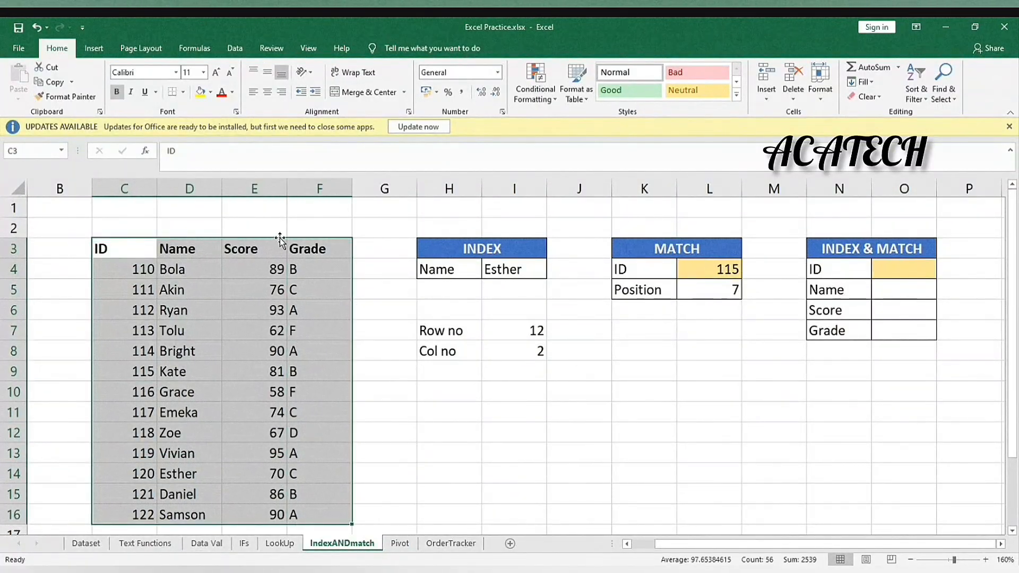
{"action": "left_click_drag", "start_coordinate": [279, 238], "coordinate": [194, 215]}
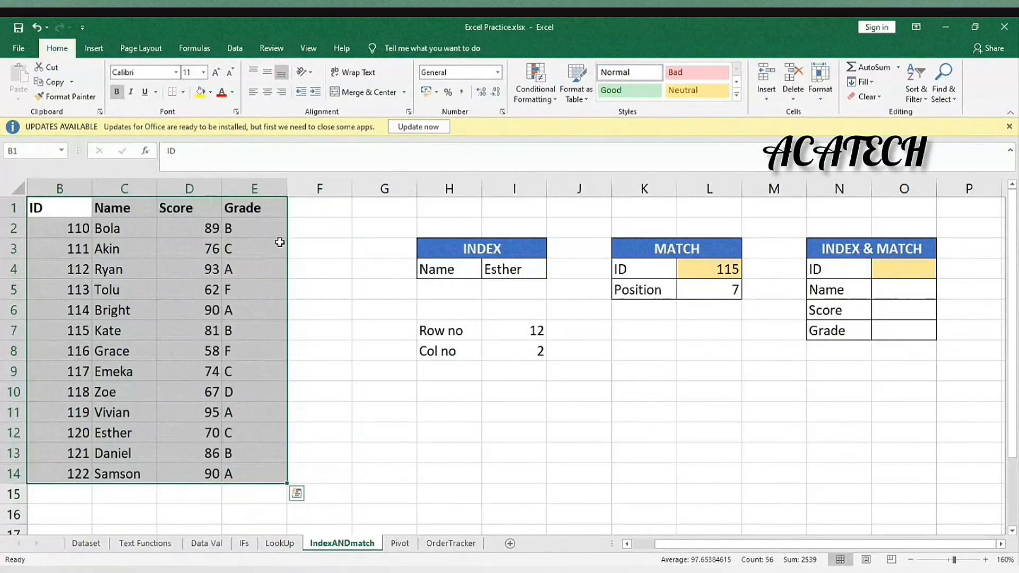
{"action": "left_click", "coordinate": [340, 287]}
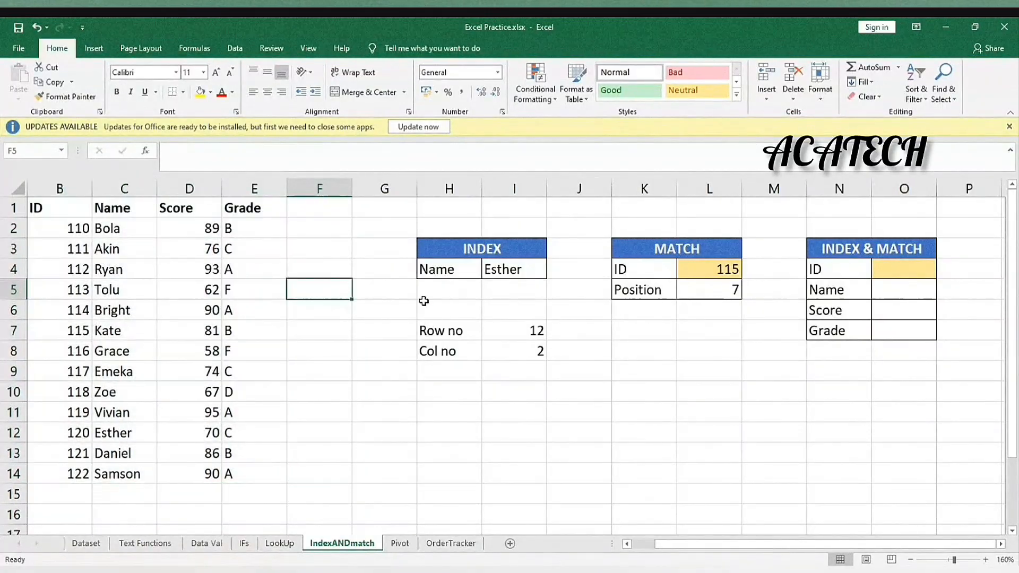
Examine the lookup range in L5's MATCH formula against the ID column of the moved table.
{"action": "left_click", "coordinate": [725, 275]}
{"action": "left_click", "coordinate": [711, 294]}
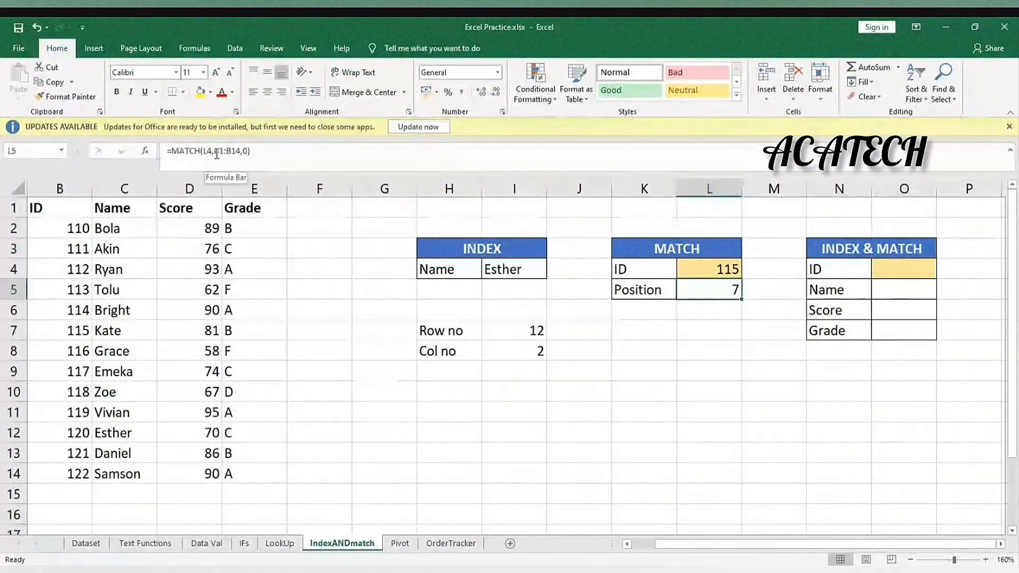
{"action": "left_click_drag", "start_coordinate": [215, 153], "coordinate": [242, 150]}
{"action": "left_click", "coordinate": [253, 154]}
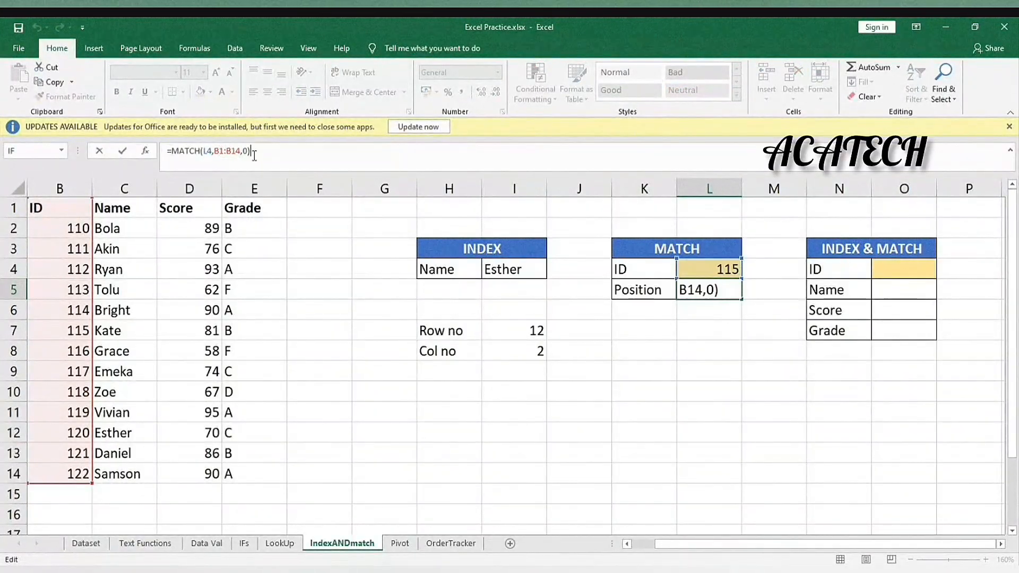
{"action": "key", "text": "Return"}
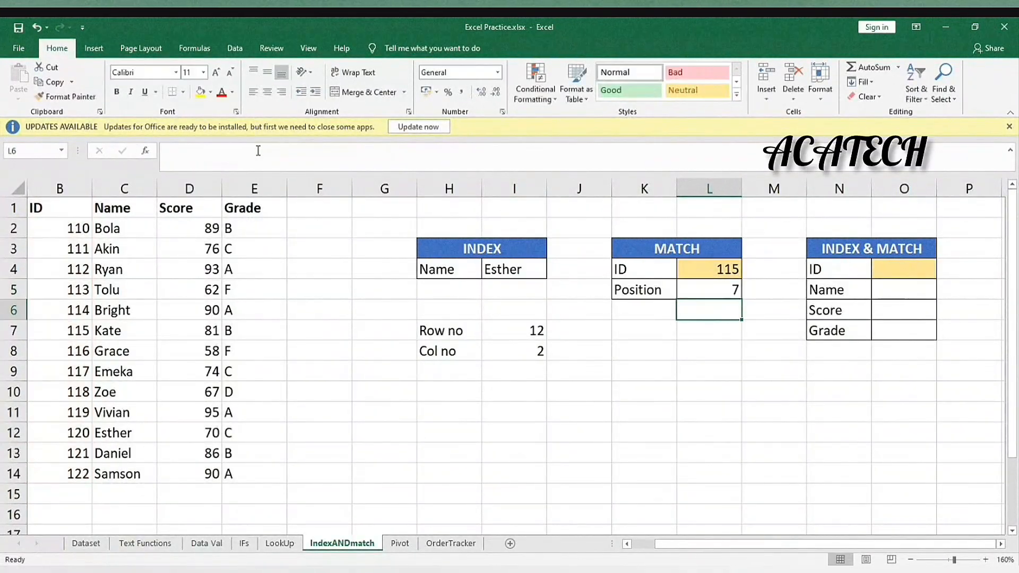
{"action": "left_click", "coordinate": [55, 241]}
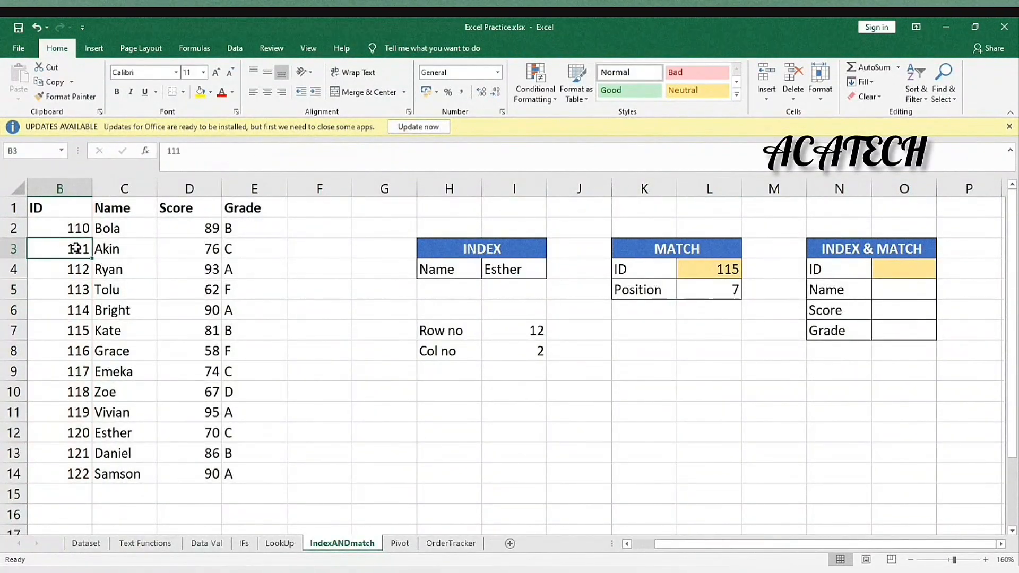
Set the lookup ID in L4 to 122.
{"action": "left_click", "coordinate": [692, 268]}
{"action": "type", "text": "122"}
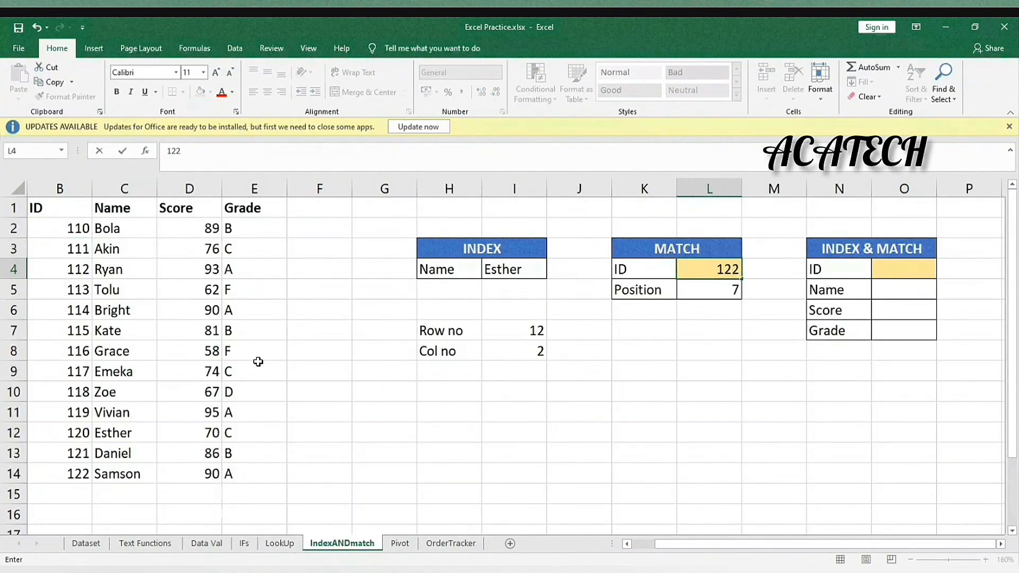
{"action": "key", "text": "Return"}
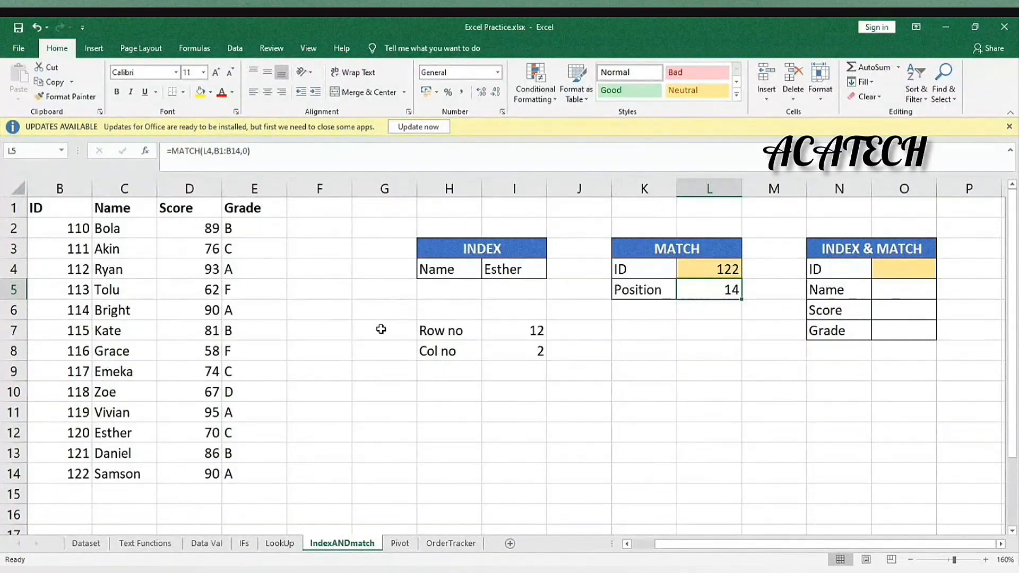
{"action": "left_click", "coordinate": [897, 291]}
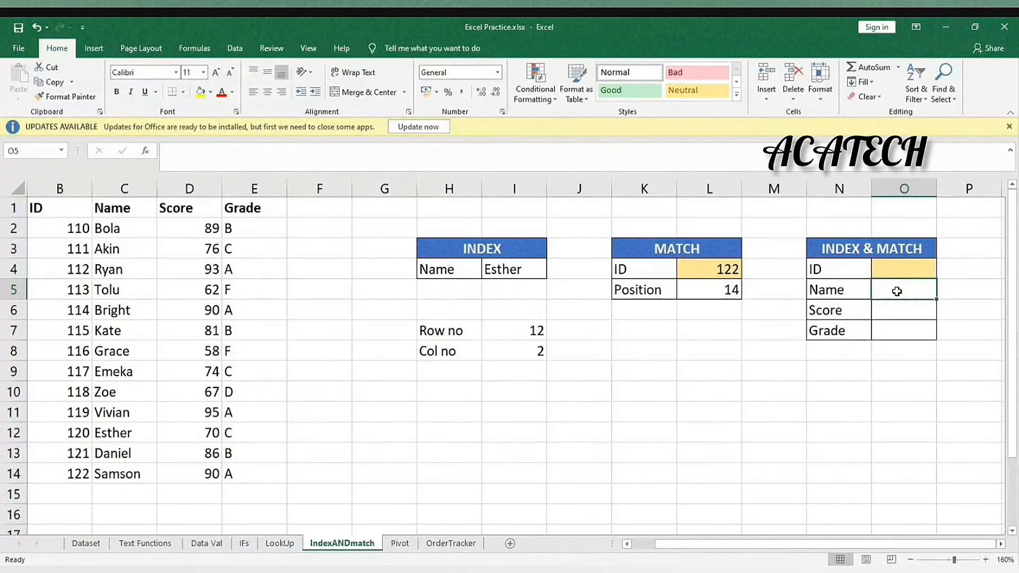
{"action": "type", "text": "="}
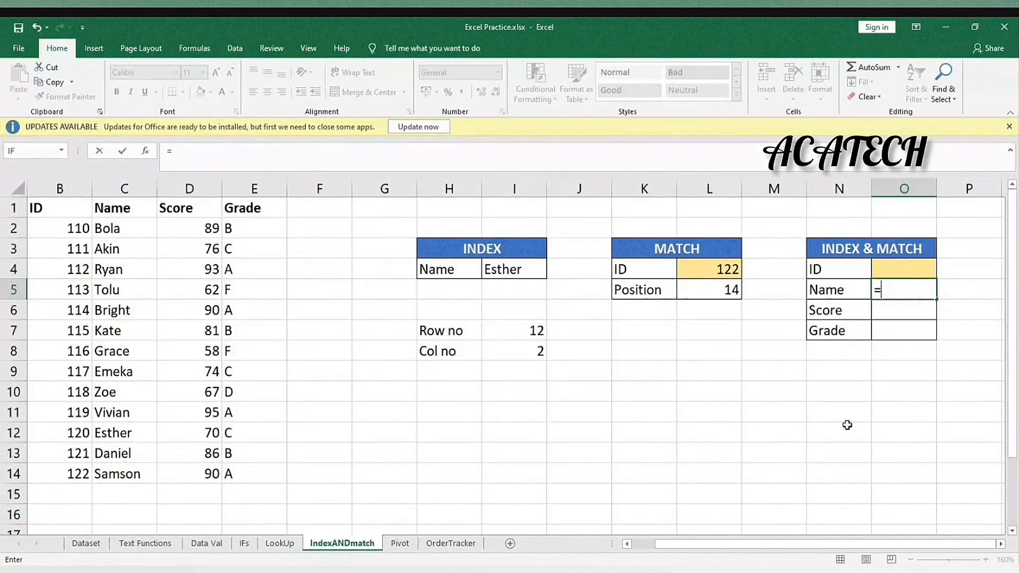
{"action": "type", "text": "inf"}
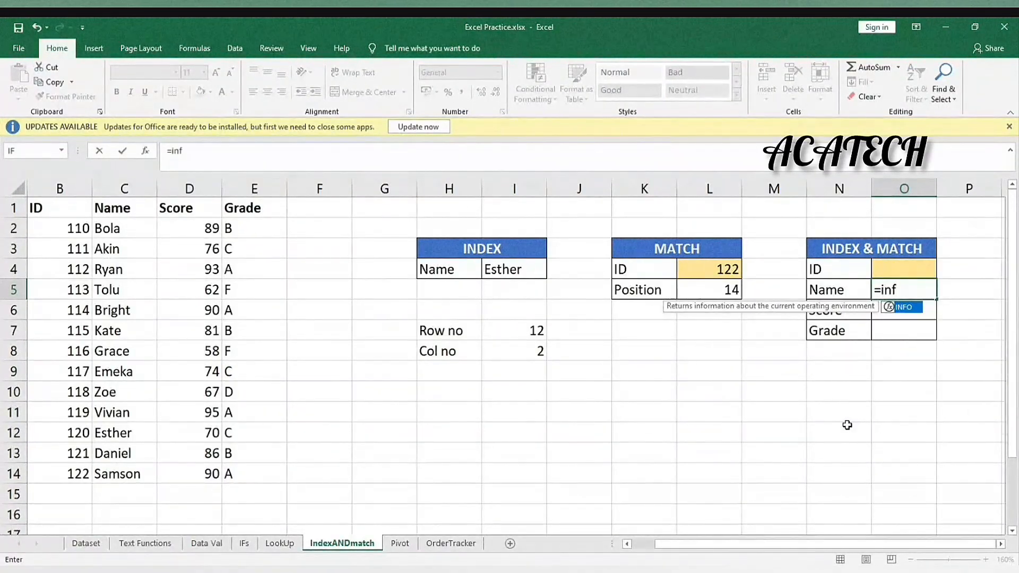
{"action": "key", "text": "BackSpace"}
{"action": "key", "text": "BackSpace"}
{"action": "key", "text": "BackSpace"}
{"action": "type", "text": "in"}
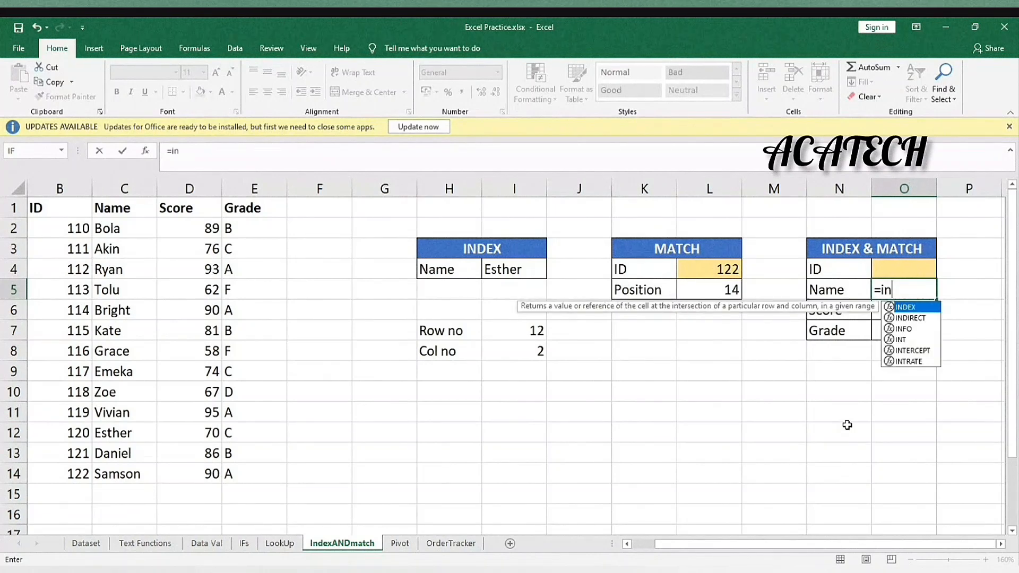
{"action": "key", "text": "Tab"}
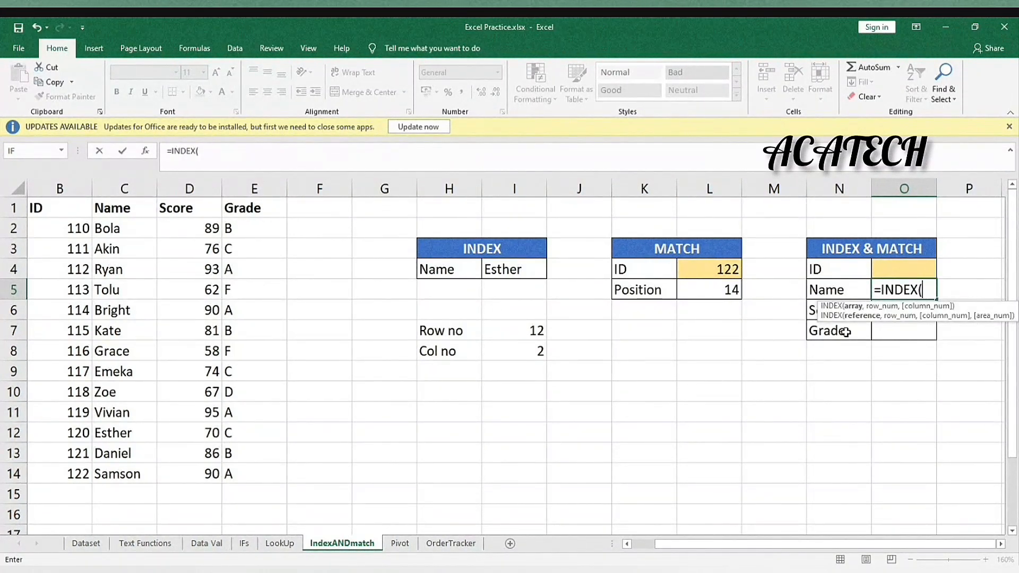
{"action": "left_click_drag", "start_coordinate": [65, 208], "coordinate": [249, 478]}
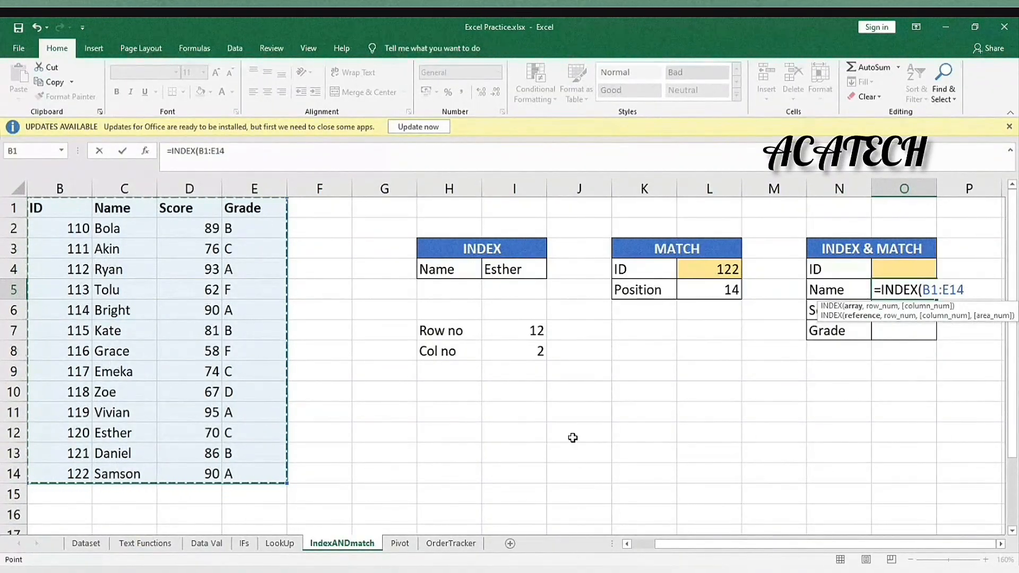
{"action": "type", "text": ","}
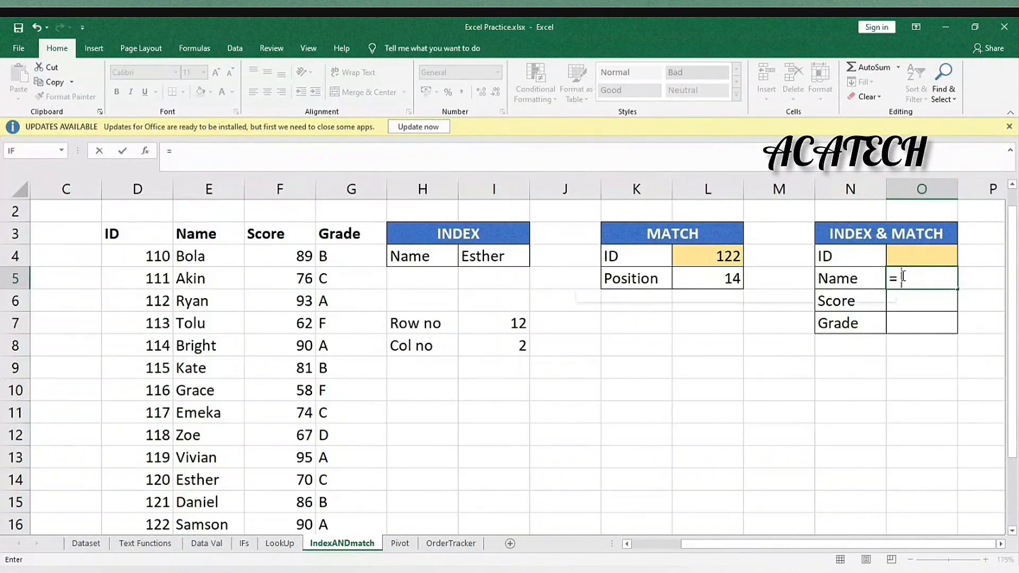
Begin an INDEX formula in O5 with the student table D3:G16 as its array.
{"action": "type", "text": "in"}
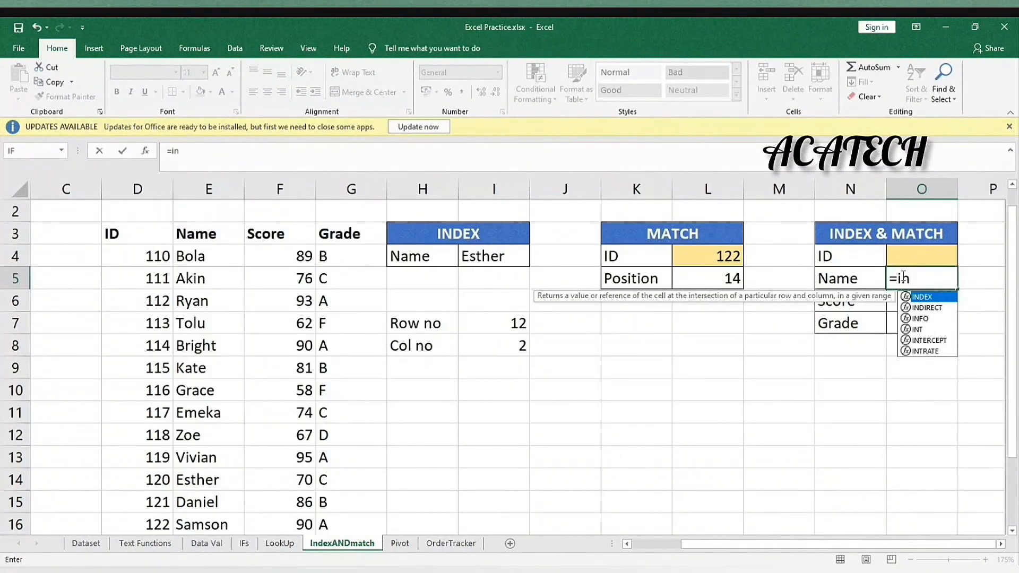
{"action": "key", "text": "Tab"}
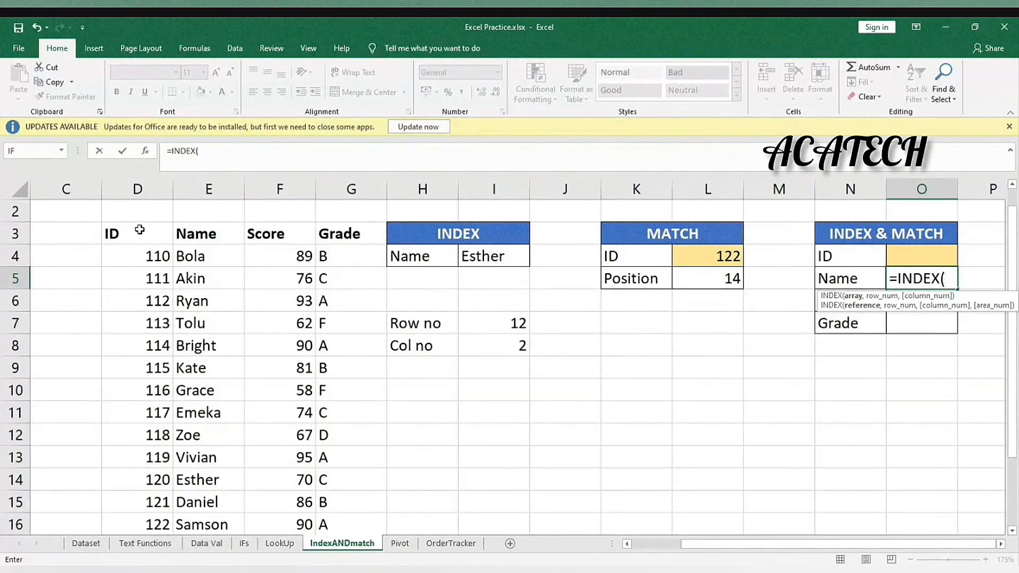
{"action": "left_click_drag", "start_coordinate": [122, 234], "coordinate": [326, 411]}
{"action": "scroll", "coordinate": [424, 417], "scroll_direction": "up", "scroll_amount": 2}
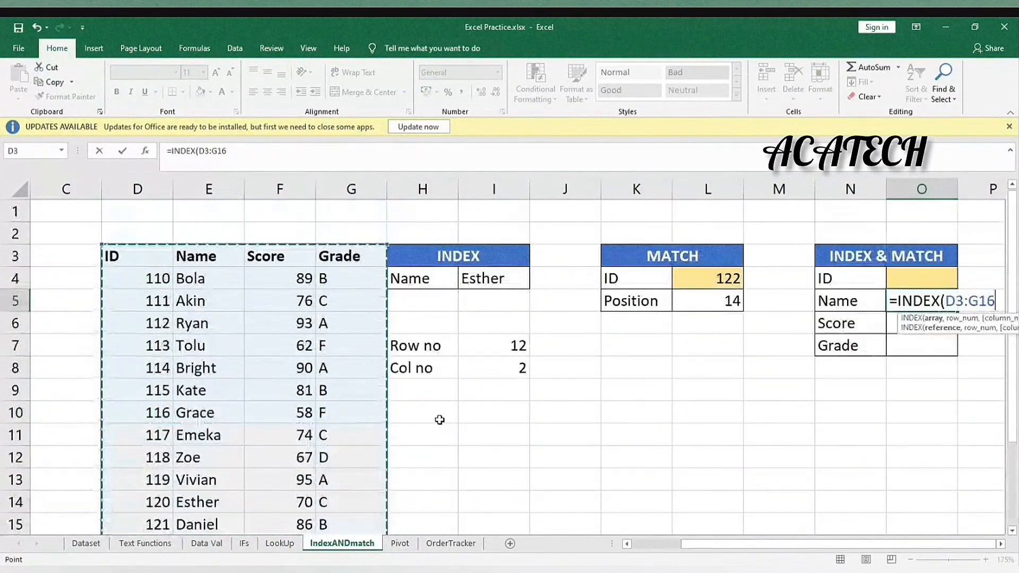
{"action": "type", "text": ","}
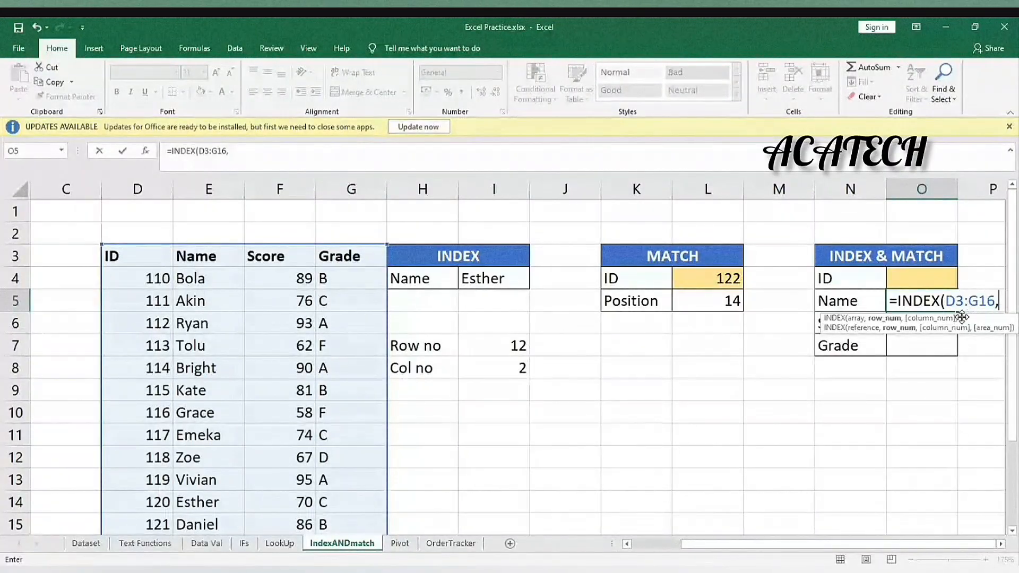
{"action": "left_click", "coordinate": [583, 150]}
{"action": "type", "text": "Ma"}
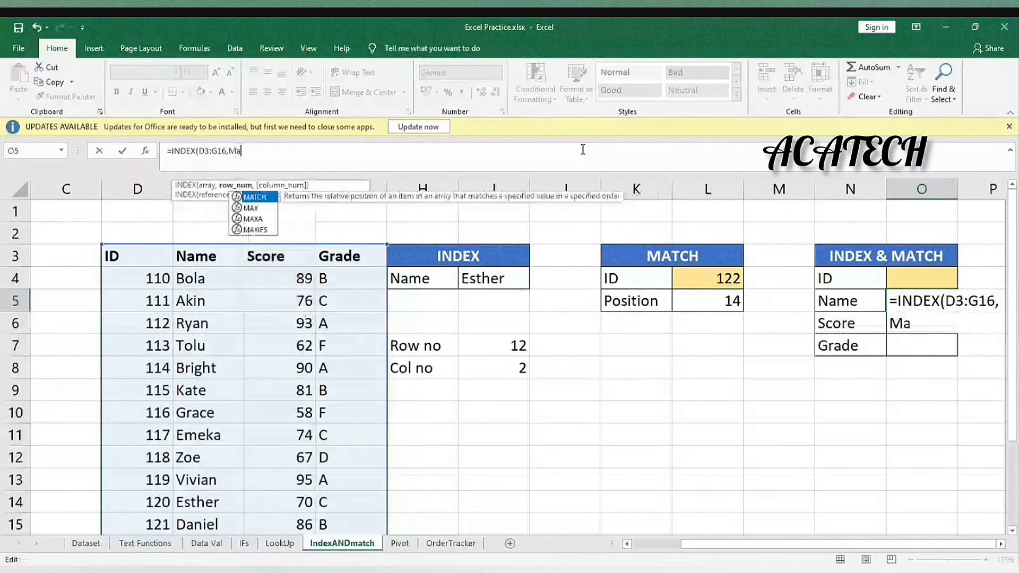
{"action": "key", "text": "Tab"}
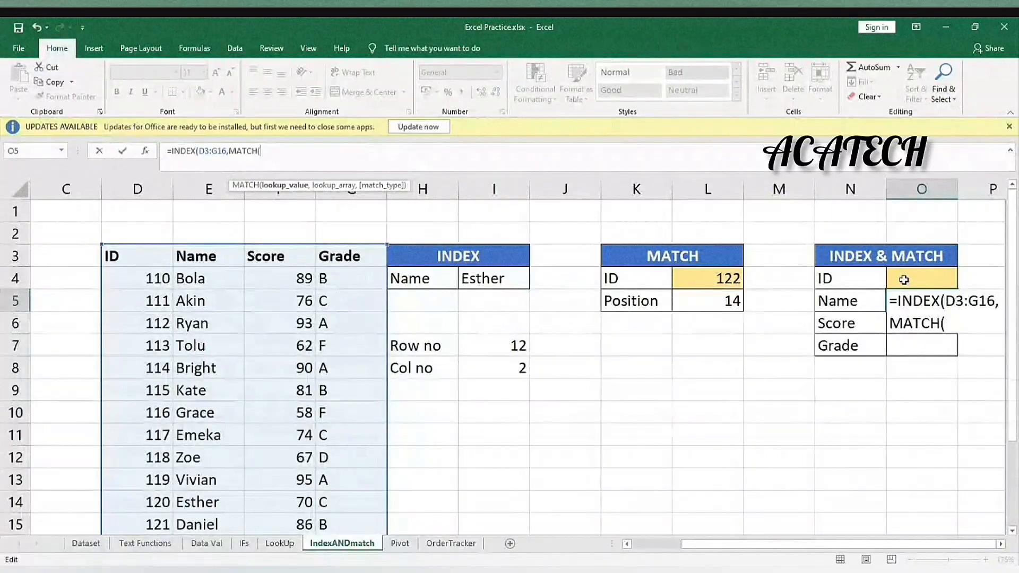
{"action": "key", "text": "BackSpace"}
{"action": "key", "text": "BackSpace"}
{"action": "key", "text": "BackSpace"}
{"action": "key", "text": "BackSpace"}
{"action": "key", "text": "BackSpace"}
{"action": "key", "text": "BackSpace"}
{"action": "key", "text": "BackSpace"}
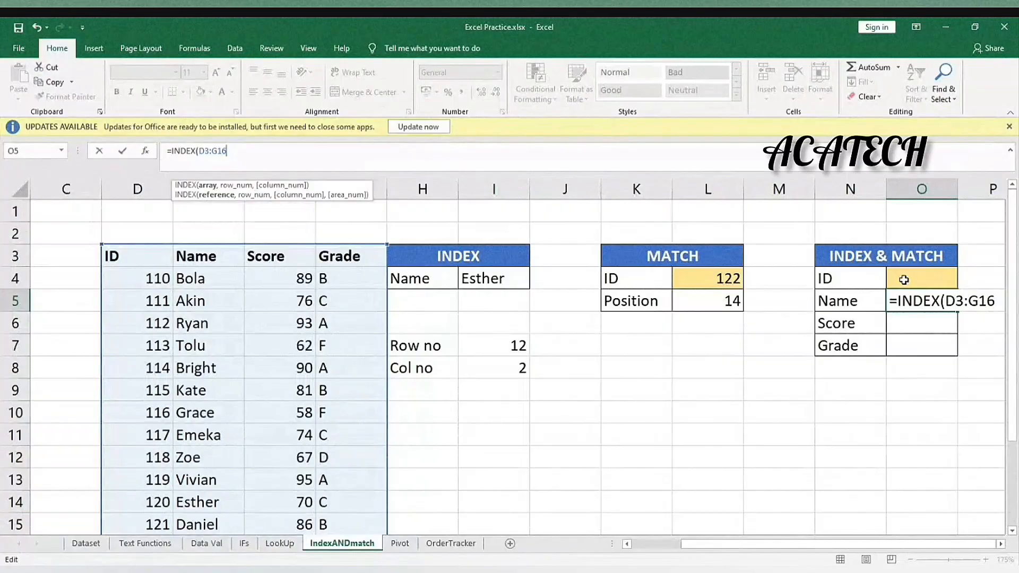
{"action": "type", "text": ","}
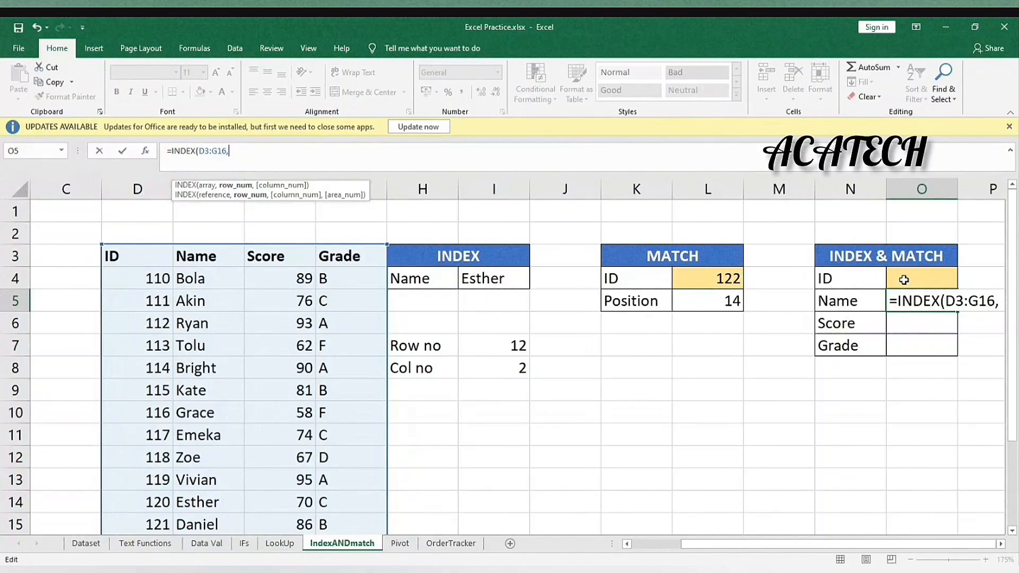
Add MATCH(O4,D3:D16,0) as the row number argument of the INDEX formula in O5.
{"action": "type", "text": "mat"}
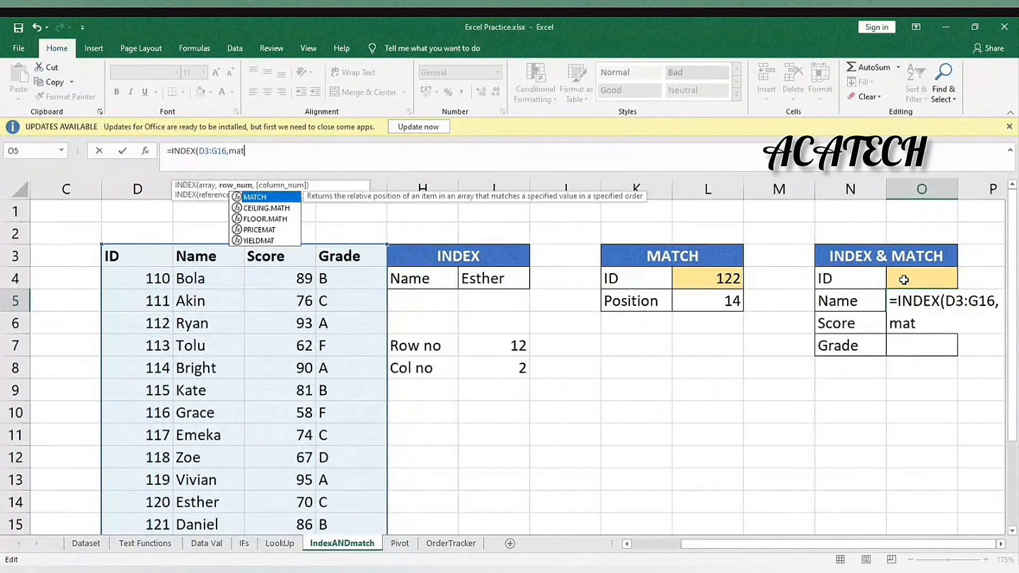
{"action": "key", "text": "Tab"}
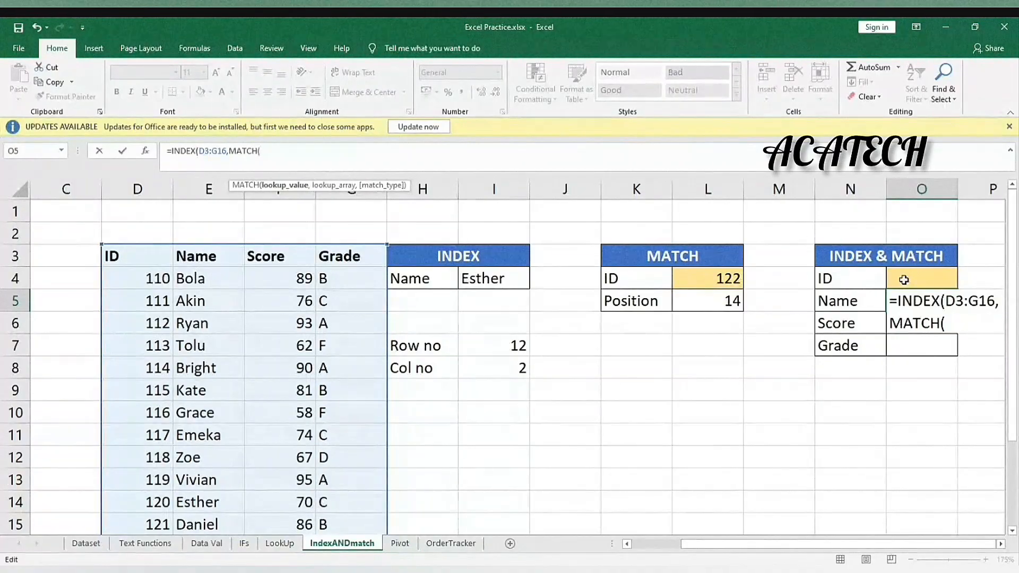
{"action": "left_click", "coordinate": [904, 280]}
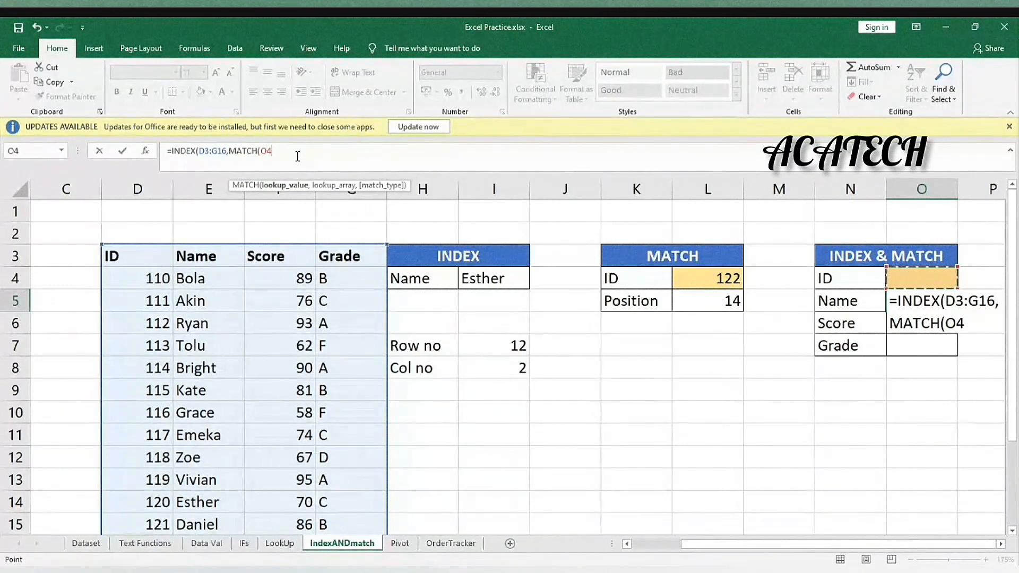
{"action": "type", "text": ","}
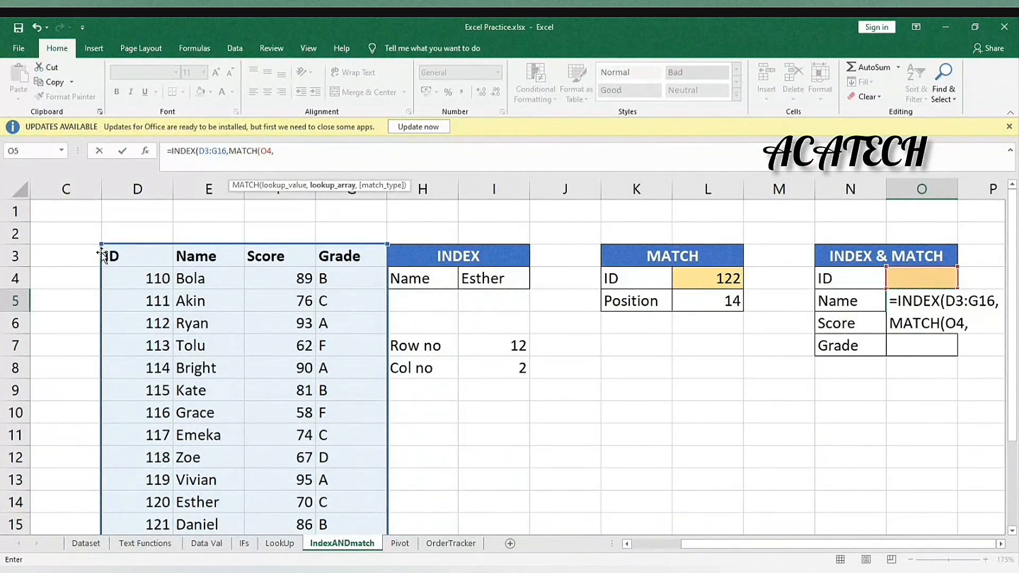
{"action": "left_click_drag", "start_coordinate": [117, 256], "coordinate": [128, 497]}
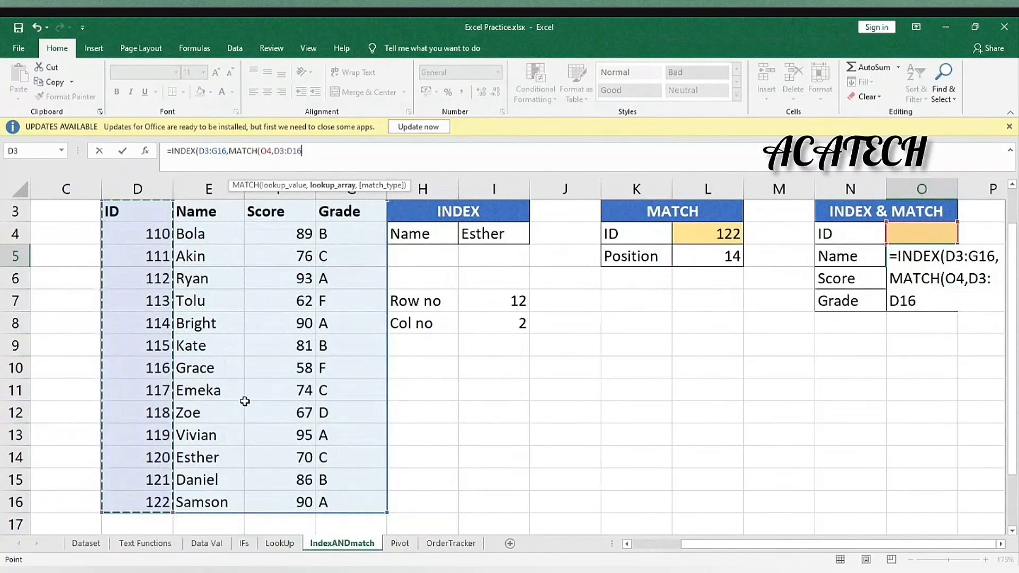
{"action": "scroll", "coordinate": [268, 393], "scroll_direction": "up", "scroll_amount": 2}
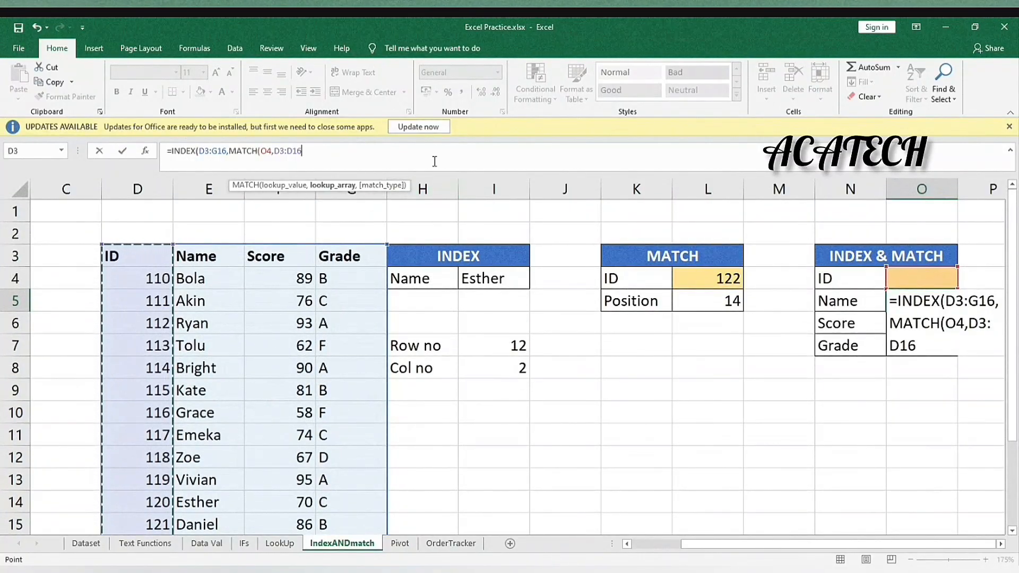
{"action": "type", "text": ","}
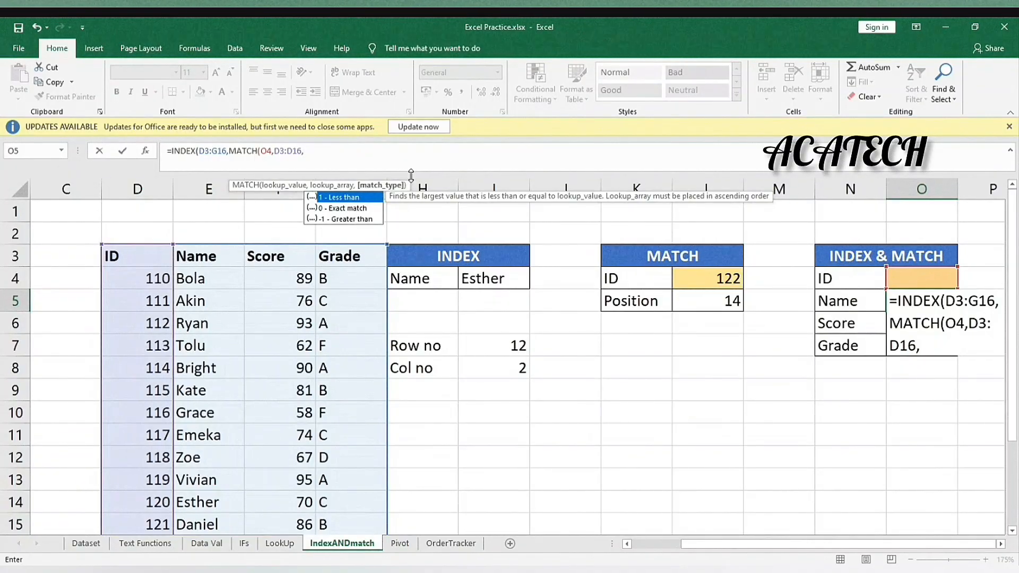
{"action": "type", "text": "0"}
{"action": "type", "text": ")"}
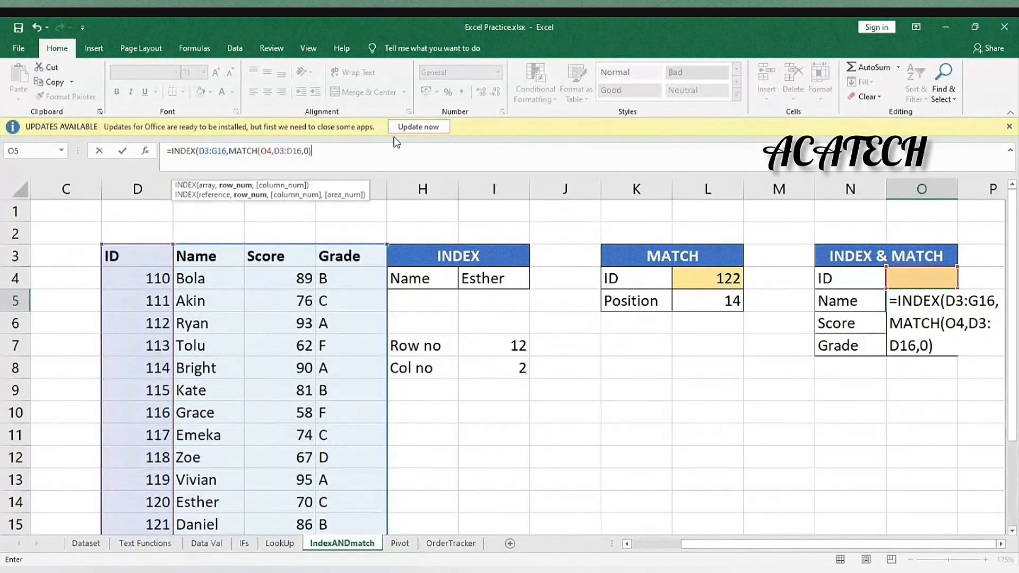
Start a second MATCH function as the column number argument of the INDEX formula in O5.
{"action": "type", "text": ","}
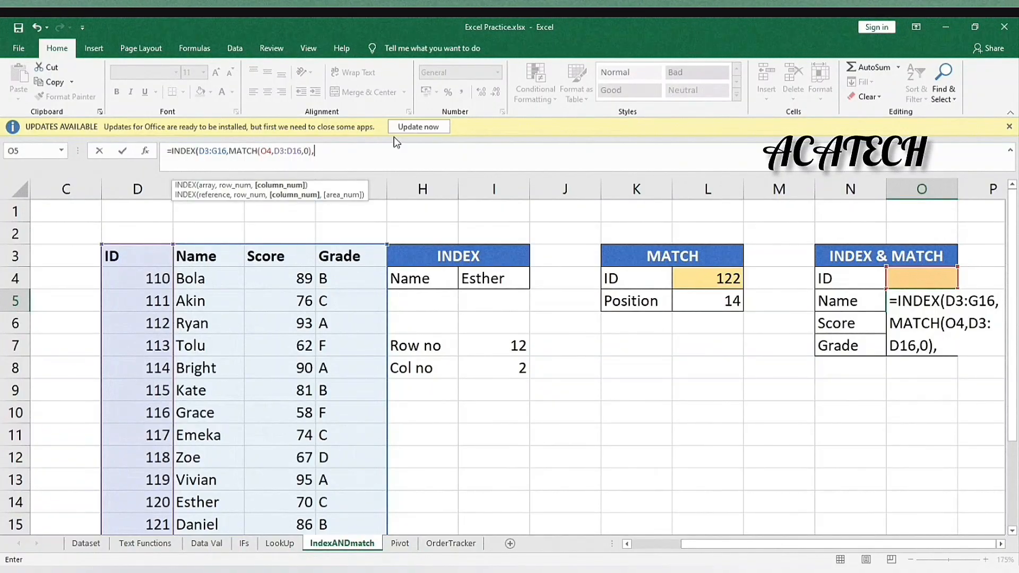
{"action": "type", "text": "ma"}
{"action": "key", "text": "Tab"}
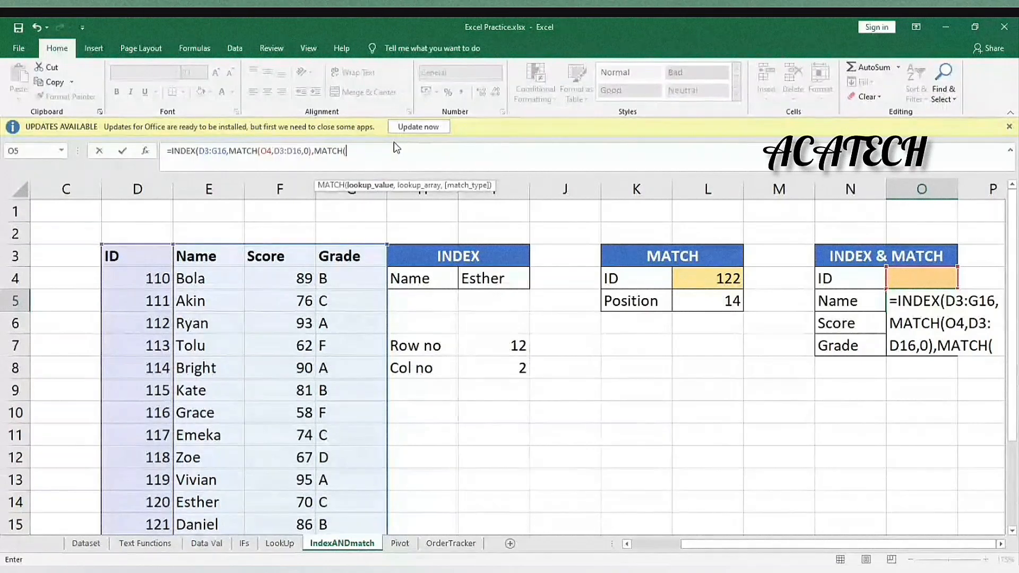
{"action": "left_click", "coordinate": [384, 151]}
{"action": "left_click_drag", "start_coordinate": [163, 255], "coordinate": [326, 251]}
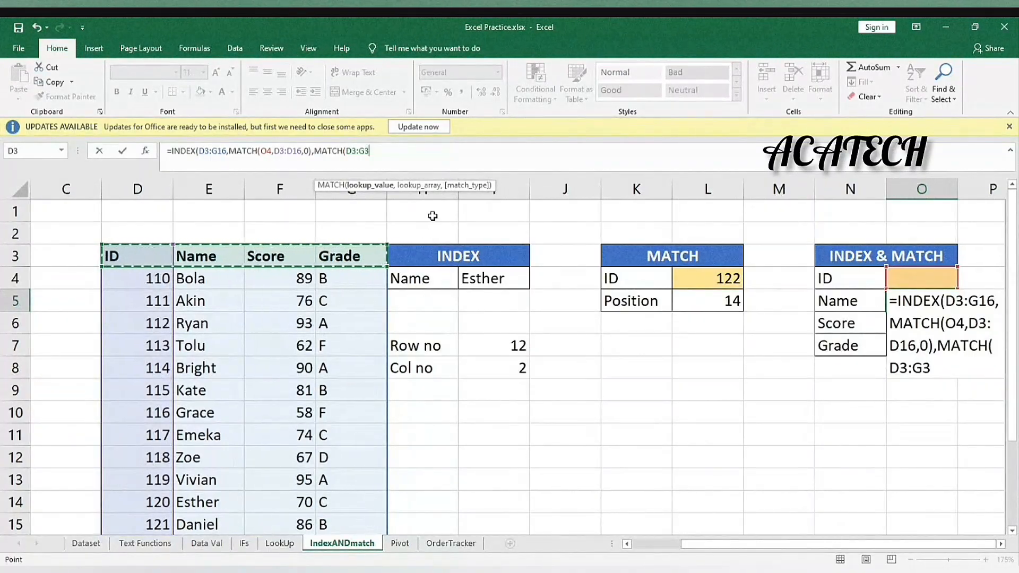
{"action": "key", "text": "BackSpace"}
{"action": "key", "text": "BackSpace"}
{"action": "key", "text": "BackSpace"}
{"action": "key", "text": "BackSpace"}
{"action": "key", "text": "BackSpace"}
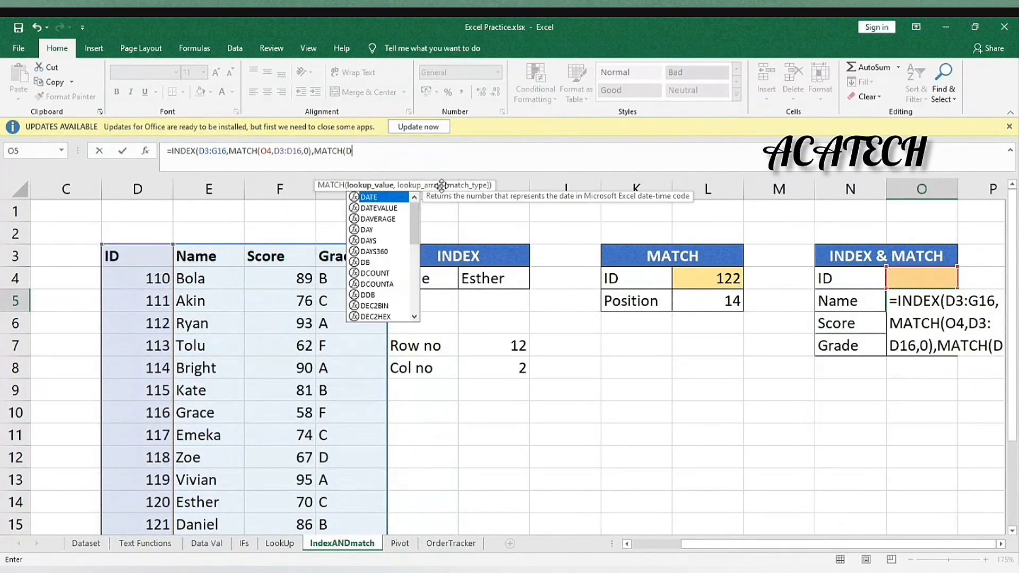
Complete the second MATCH in O5 with N5 as lookup value, header row D3:G3 as array and match type 0, and close the INDEX formula.
{"action": "left_click", "coordinate": [856, 300]}
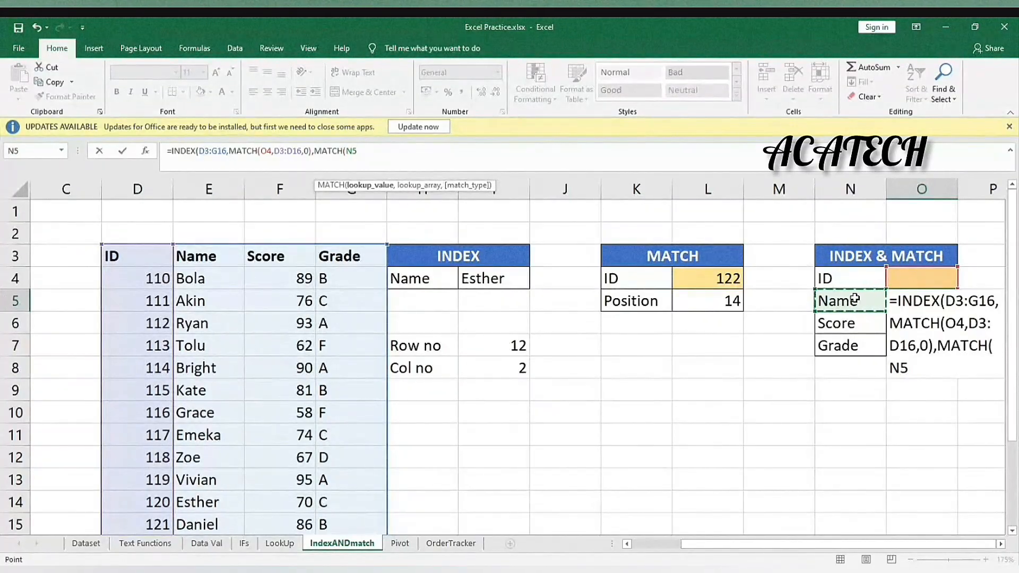
{"action": "type", "text": ","}
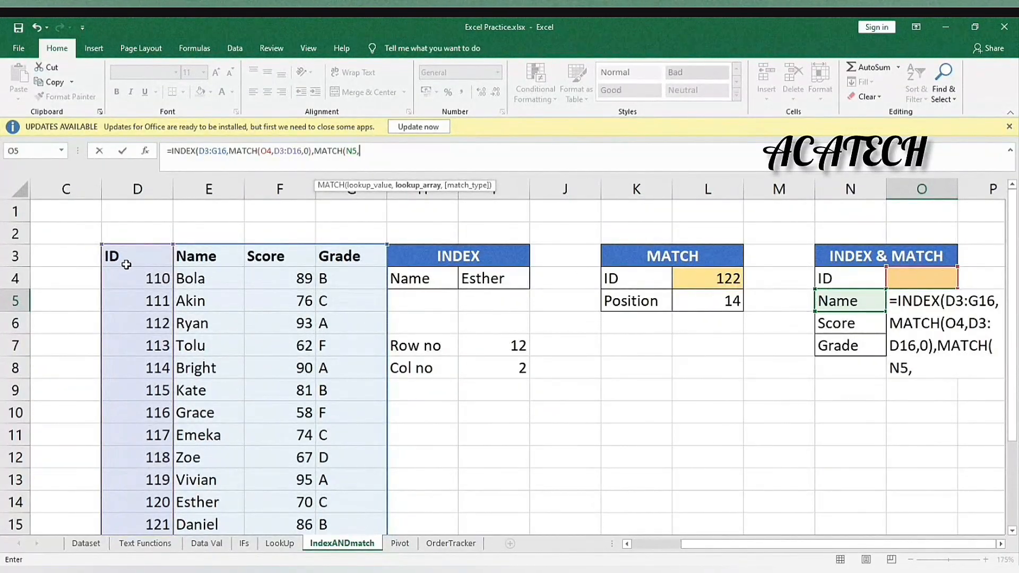
{"action": "left_click_drag", "start_coordinate": [121, 263], "coordinate": [348, 260]}
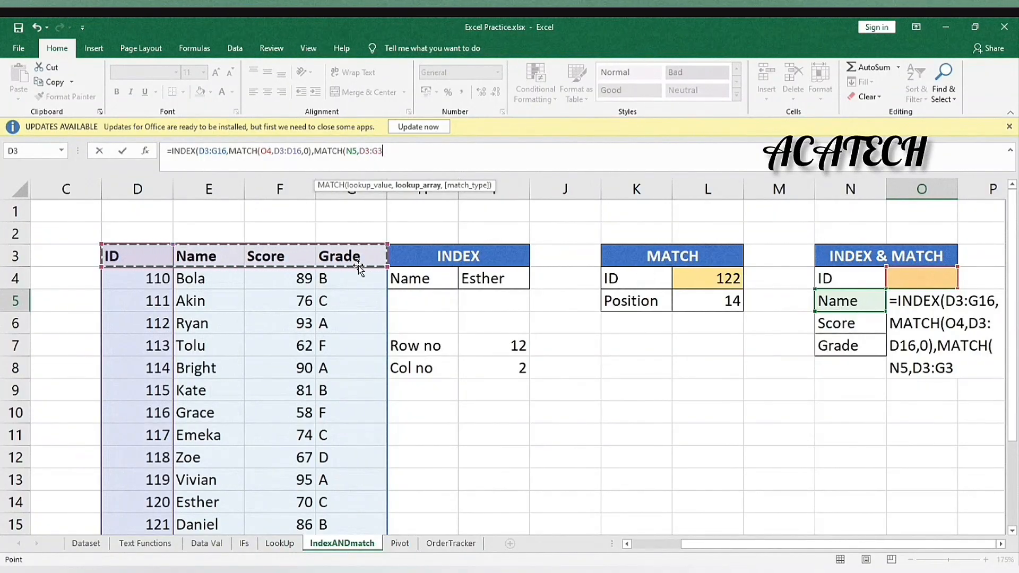
{"action": "type", "text": ",0"}
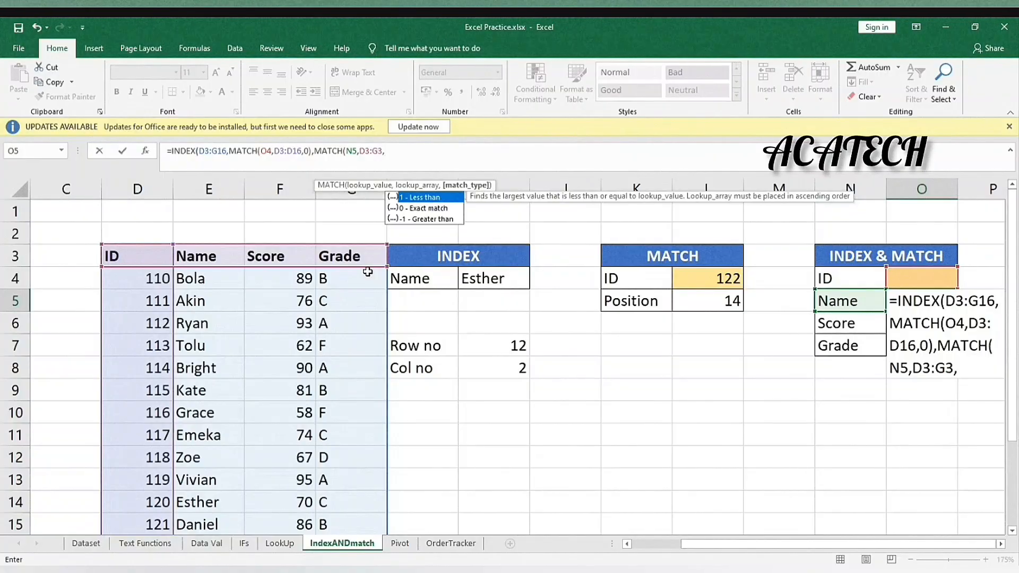
{"action": "type", "text": ")"}
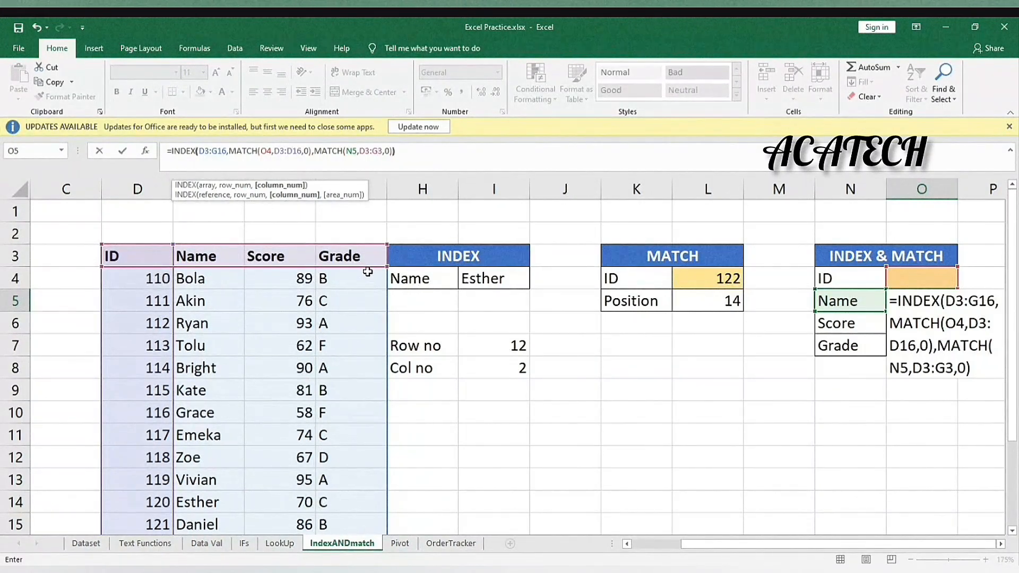
{"action": "type", "text": ")"}
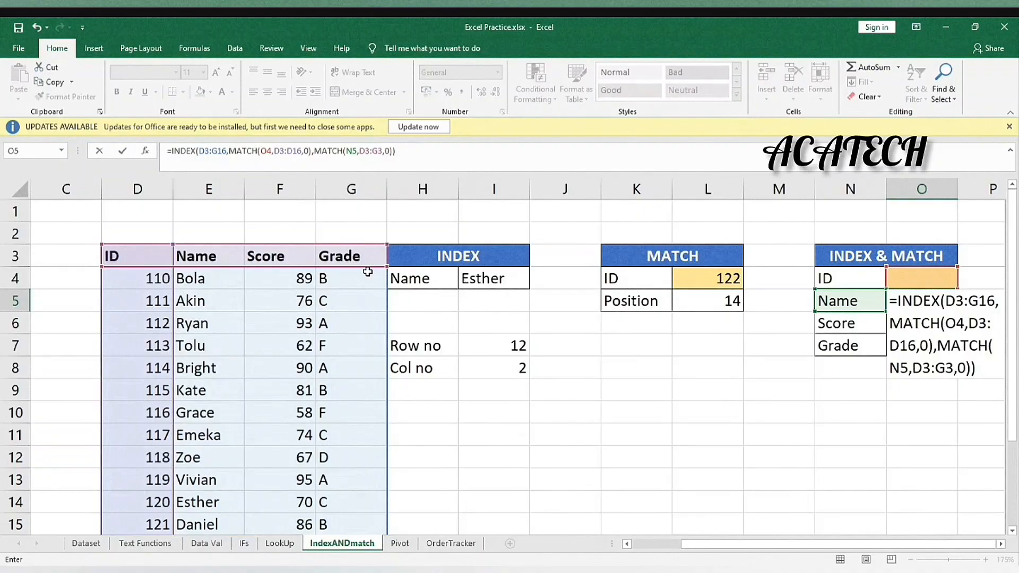
{"action": "key", "text": "BackSpace"}
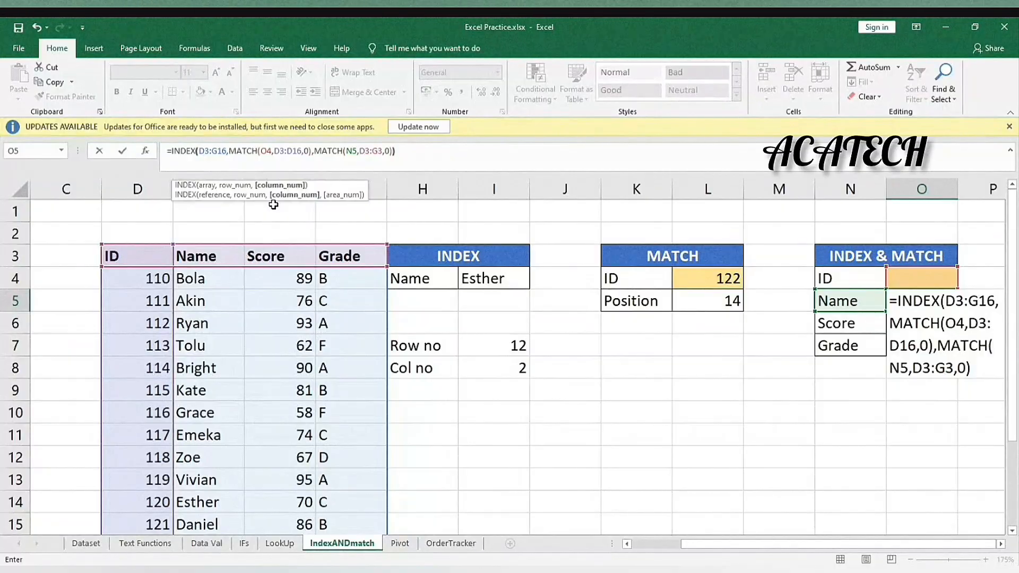
{"action": "type", "text": ")"}
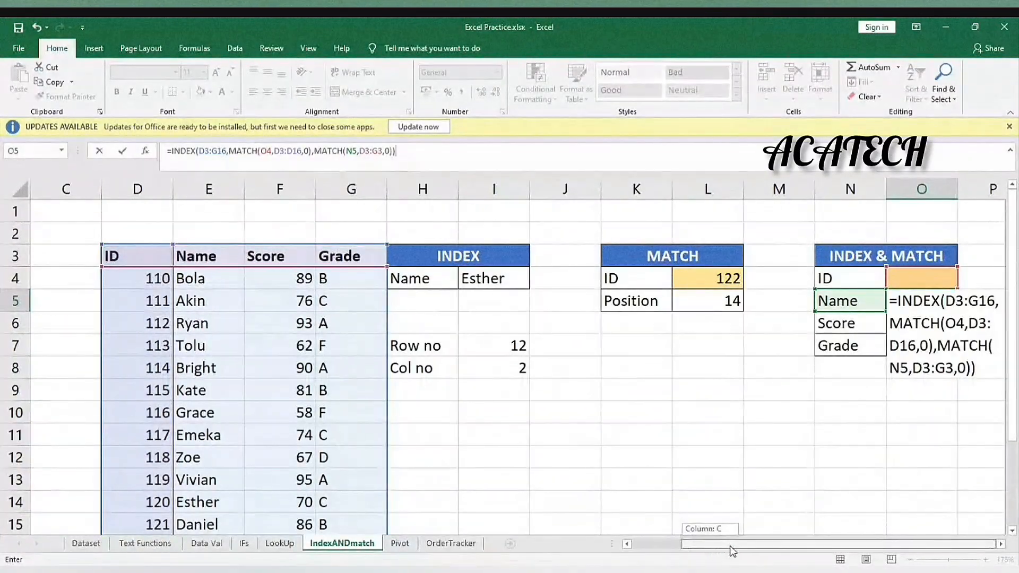
Check the array argument of the INDEX formula in O5 and commit the formula to the cell.
{"action": "left_click", "coordinate": [188, 152]}
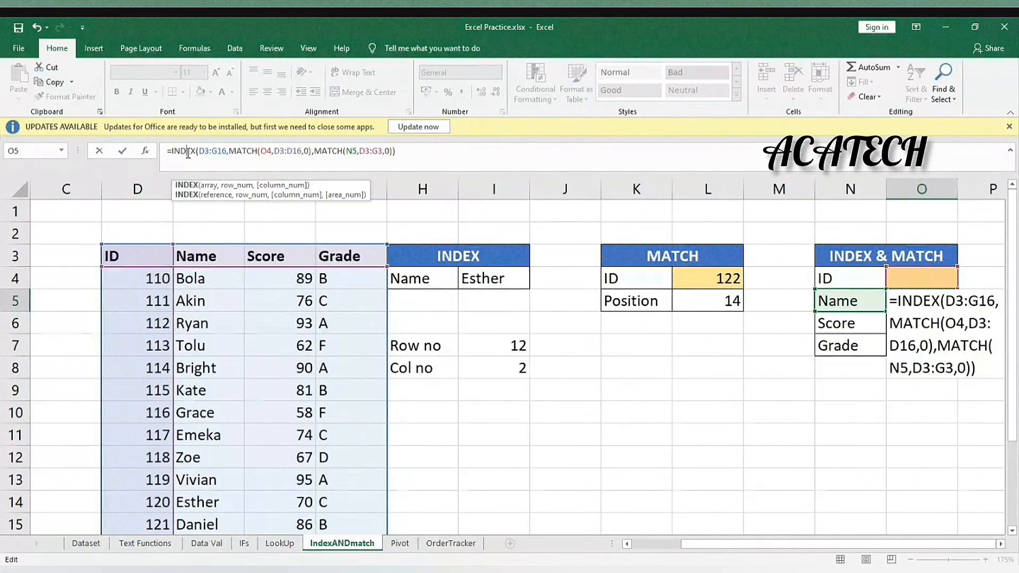
{"action": "left_click", "coordinate": [207, 154]}
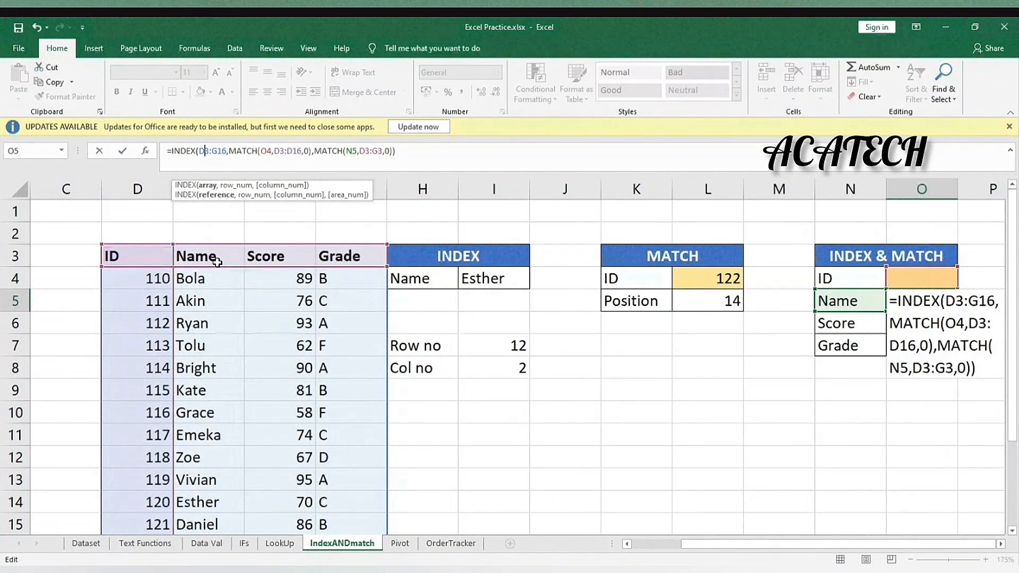
{"action": "left_click", "coordinate": [426, 162]}
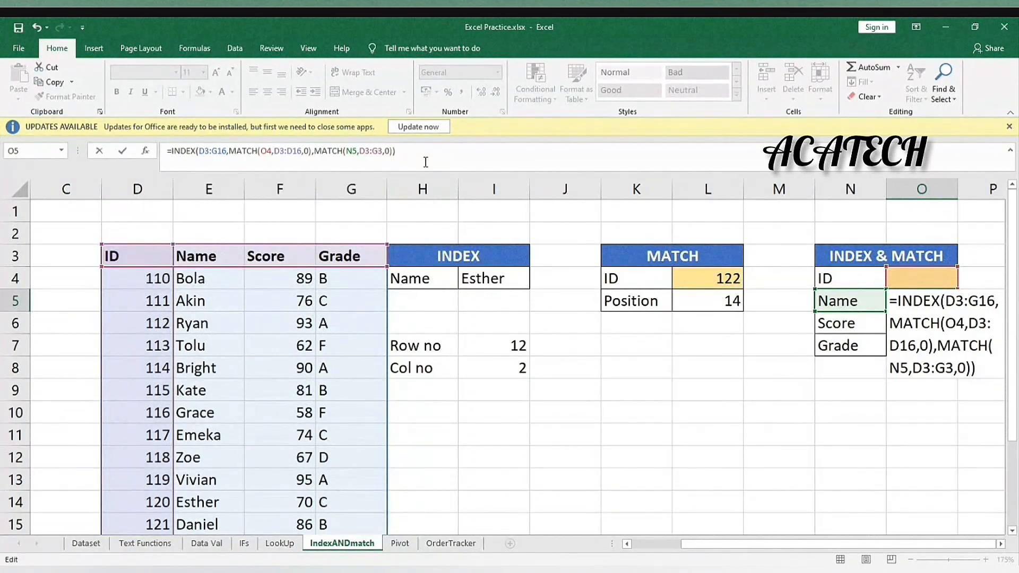
{"action": "key", "text": "Return"}
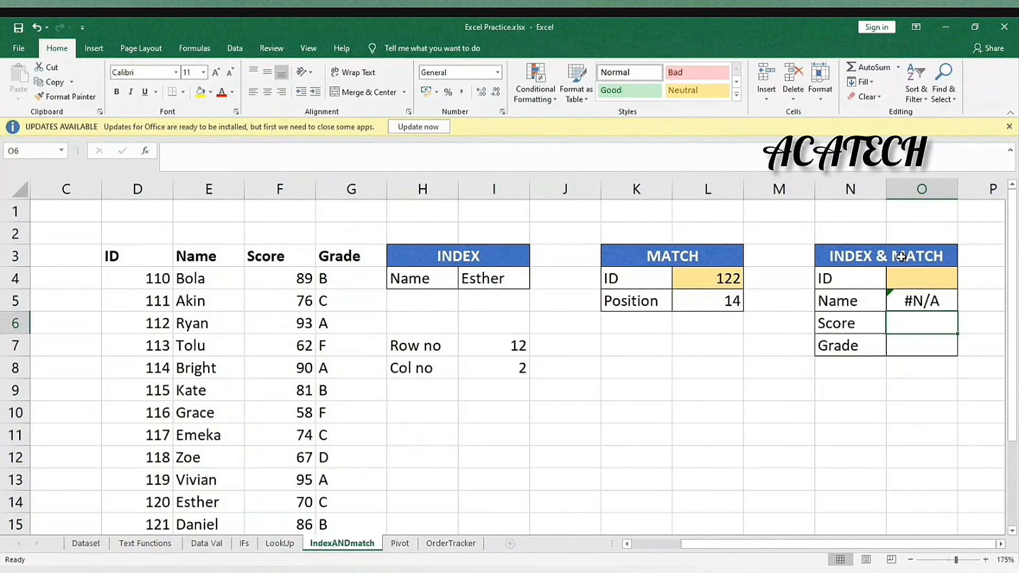
Set the lookup ID in O4 to 113 and compare the returned name with the matching row of the student table.
{"action": "left_click", "coordinate": [919, 279]}
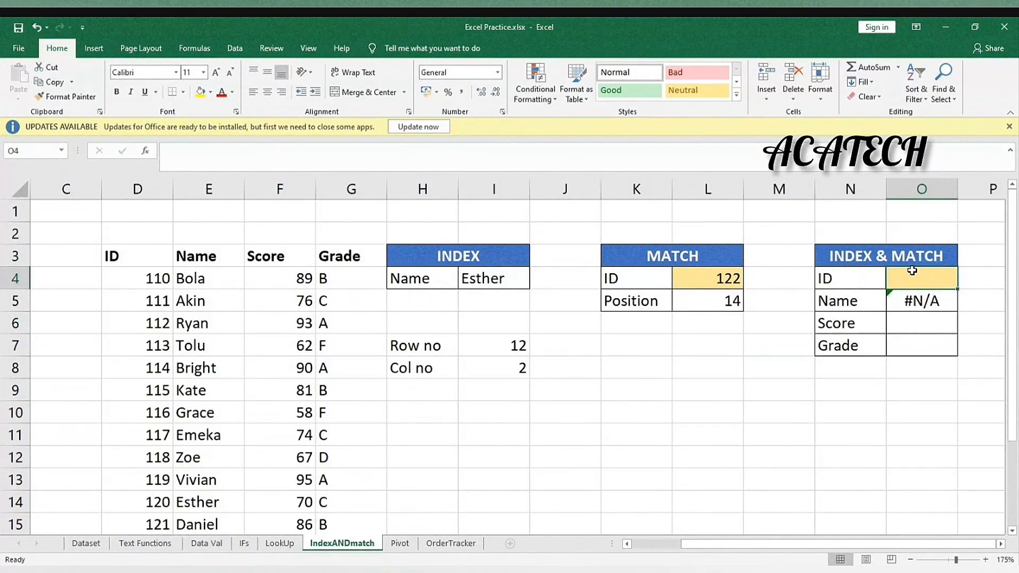
{"action": "type", "text": "113"}
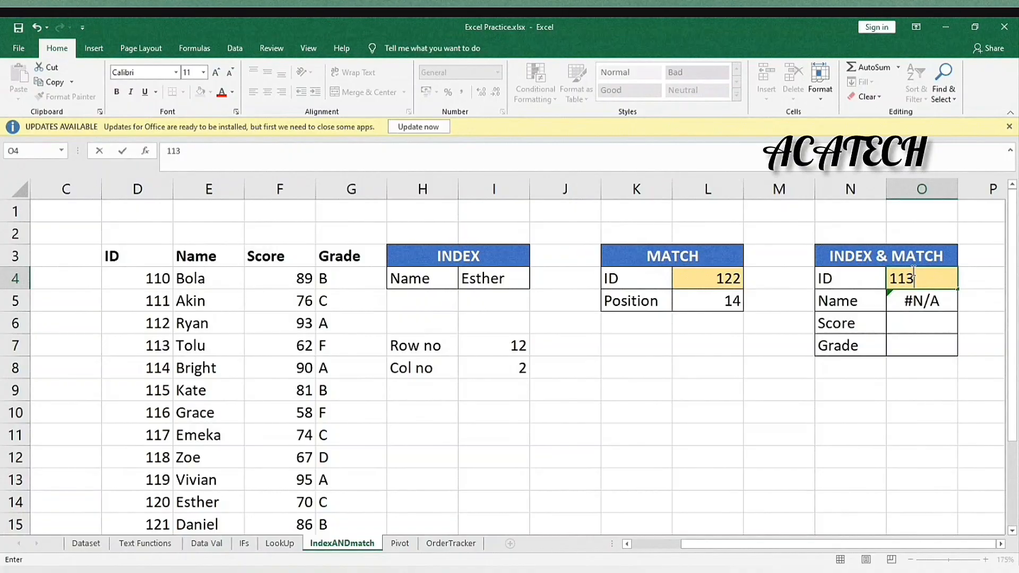
{"action": "key", "text": "Return"}
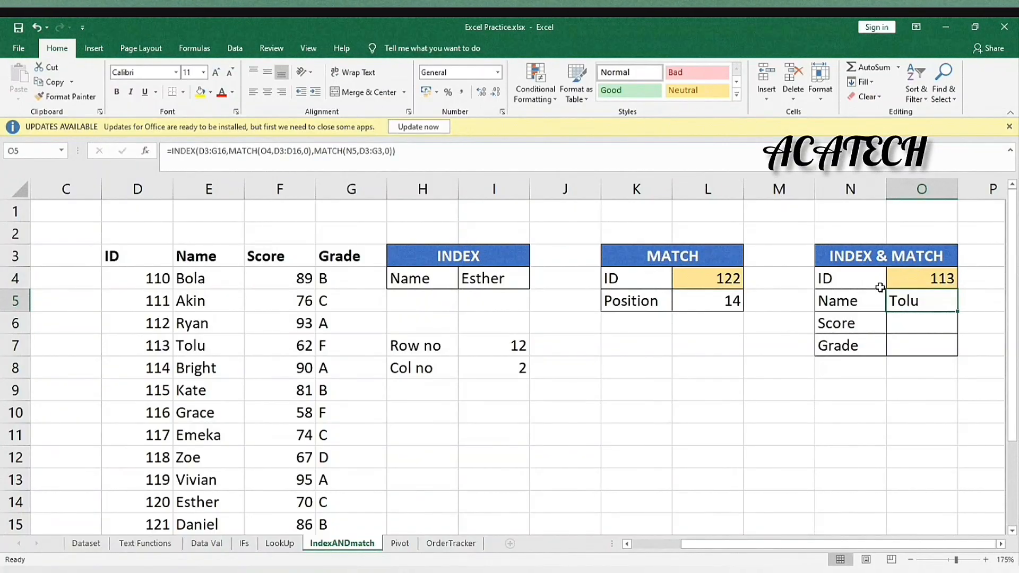
{"action": "left_click", "coordinate": [160, 347]}
{"action": "left_click_drag", "start_coordinate": [159, 347], "coordinate": [194, 348]}
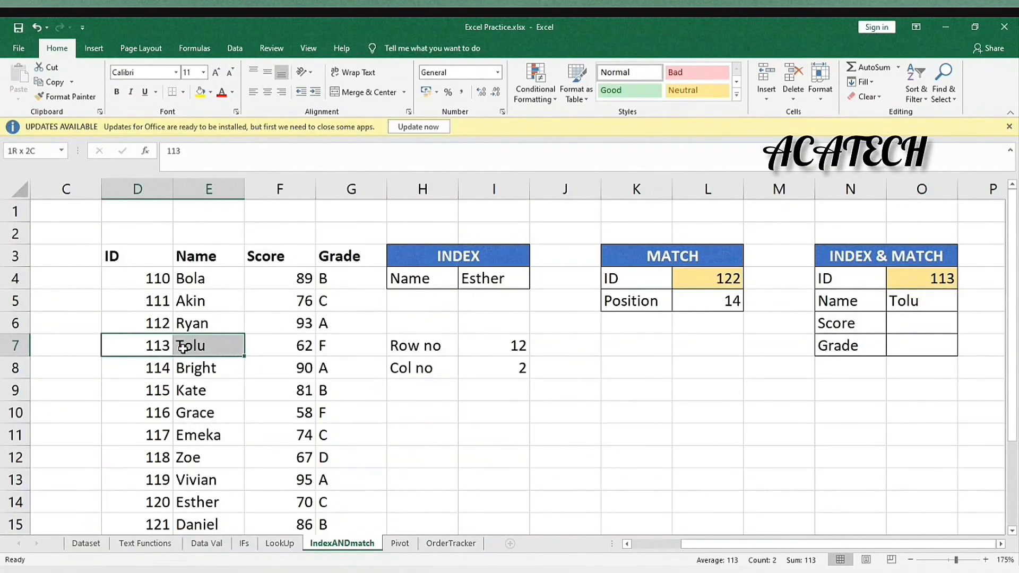
Set the lookup ID in O4 to 120 and compare the returned name with that ID's row in the student table.
{"action": "left_click", "coordinate": [937, 331]}
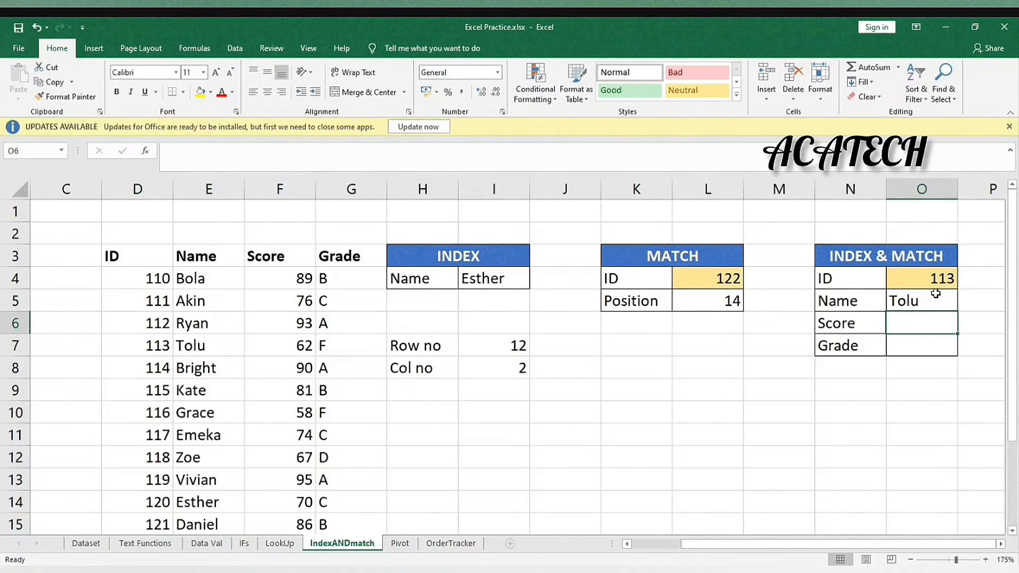
{"action": "left_click", "coordinate": [936, 282]}
{"action": "type", "text": "120"}
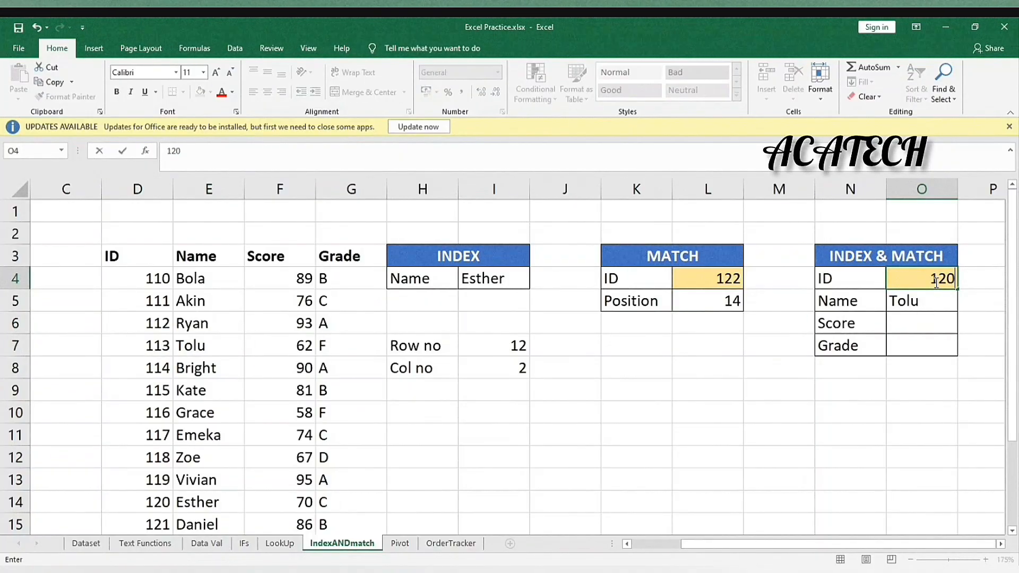
{"action": "key", "text": "Return"}
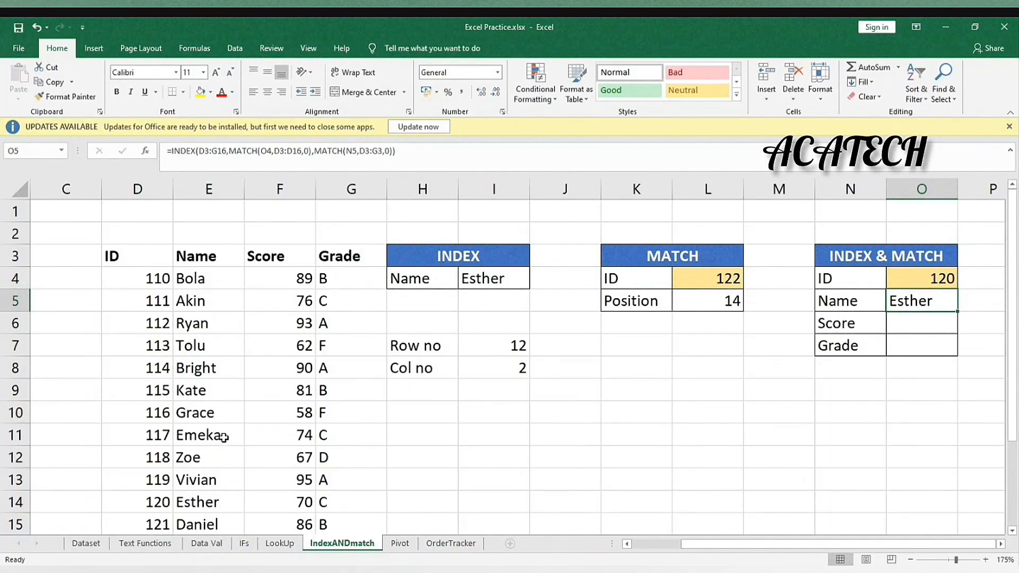
{"action": "left_click_drag", "start_coordinate": [157, 502], "coordinate": [198, 496]}
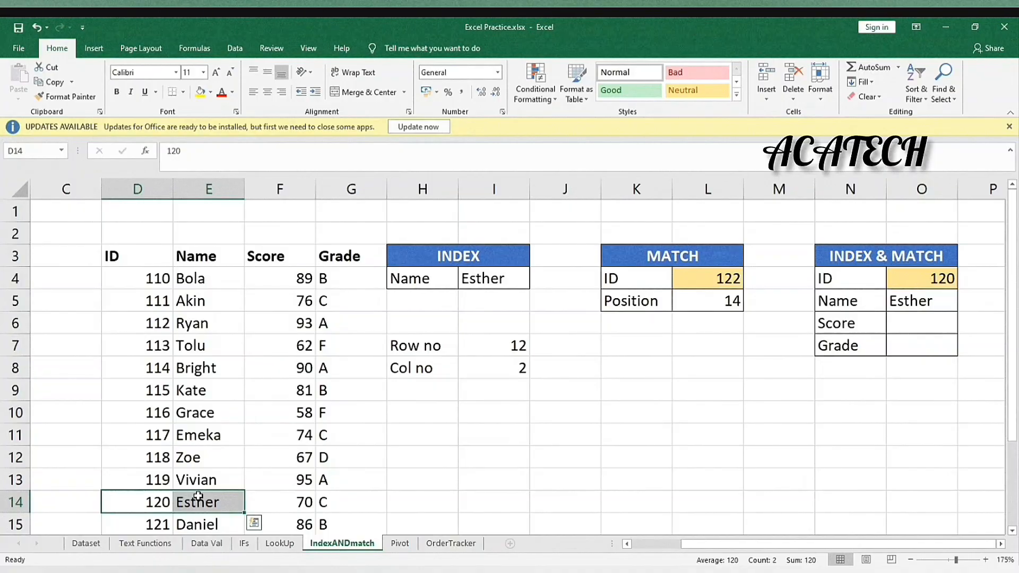
{"action": "left_click", "coordinate": [214, 464]}
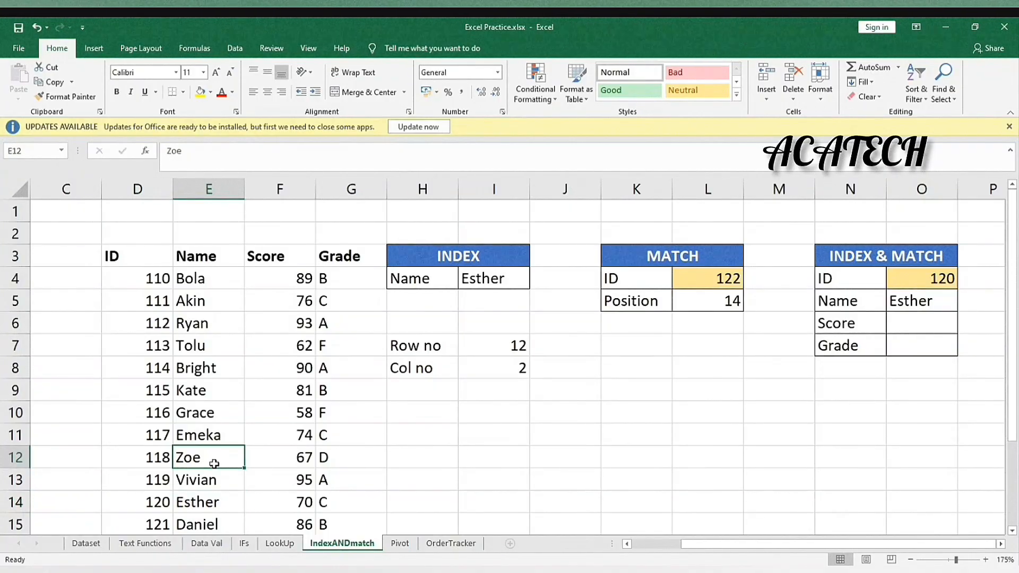
In O5's formula, make the INDEX array D3:G16 and the first MATCH's references O4 and D3:D16 absolute.
{"action": "left_click", "coordinate": [953, 301]}
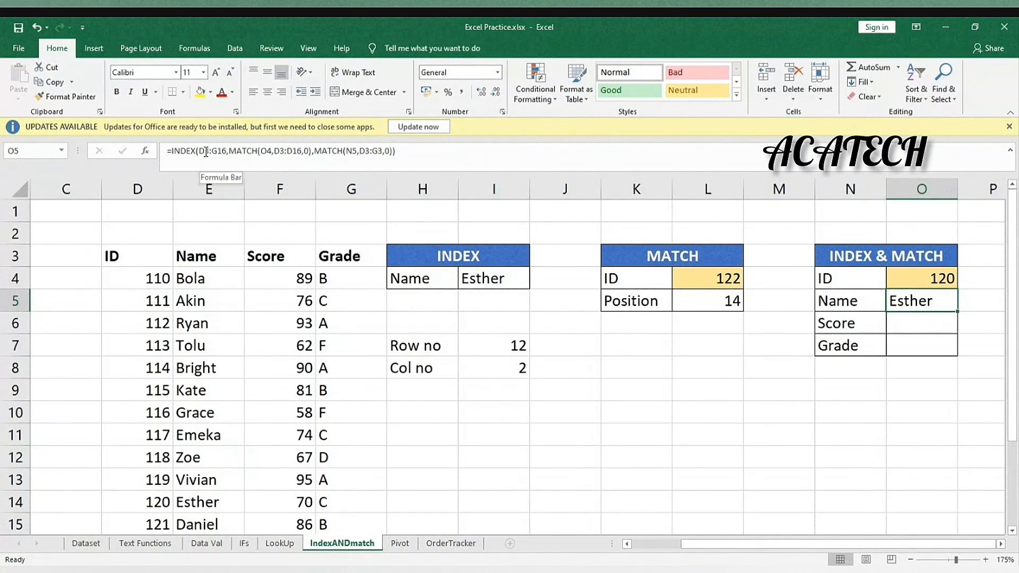
{"action": "left_click_drag", "start_coordinate": [203, 152], "coordinate": [222, 155]}
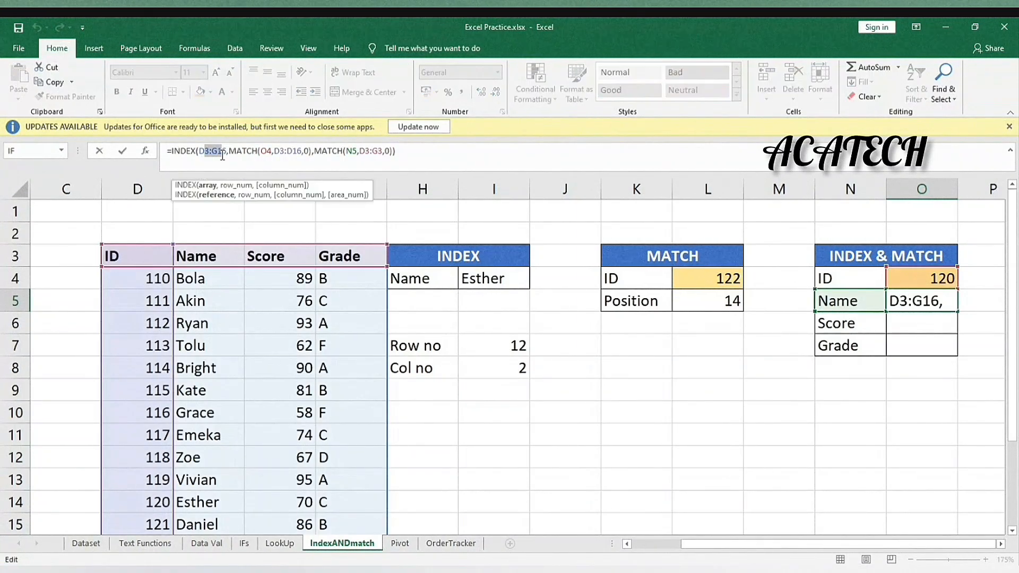
{"action": "key", "text": "F4"}
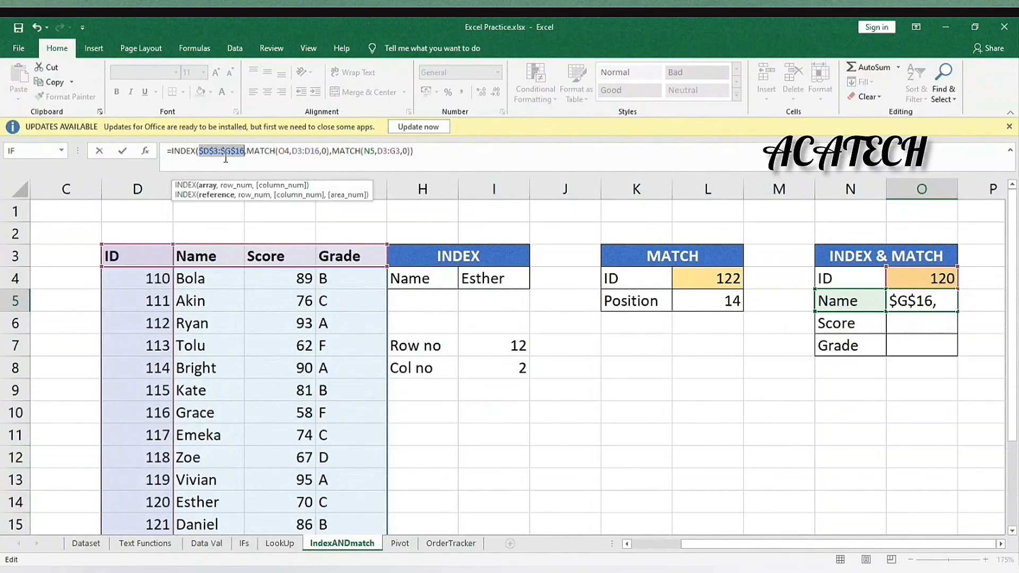
{"action": "left_click", "coordinate": [282, 151]}
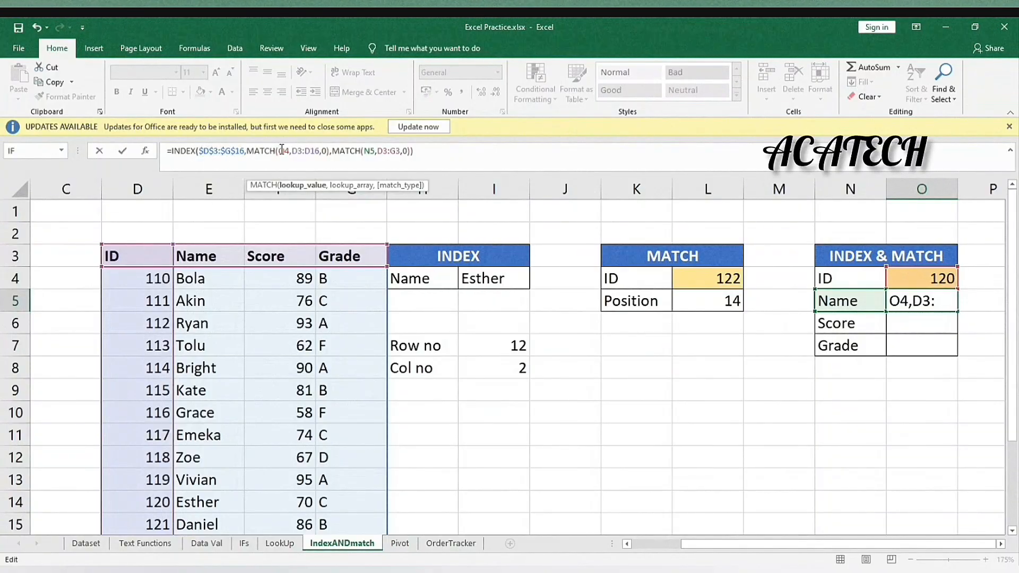
{"action": "key", "text": "F4"}
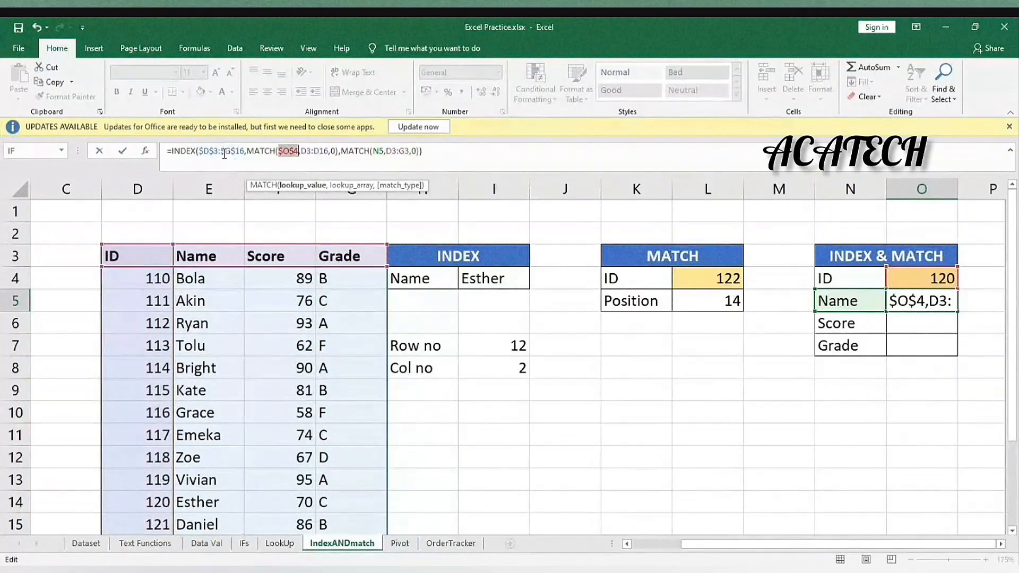
{"action": "left_click", "coordinate": [306, 152]}
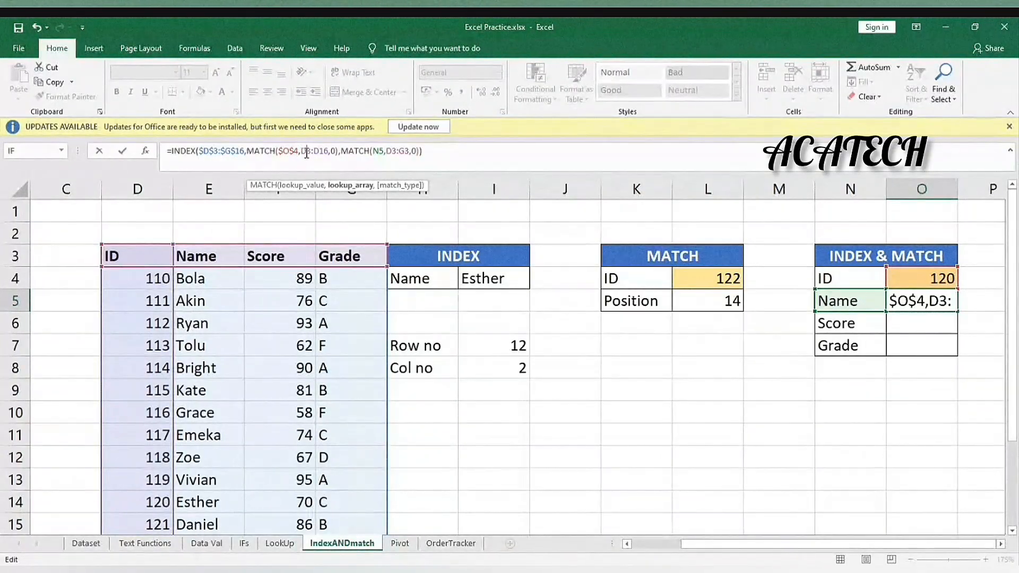
{"action": "left_click_drag", "start_coordinate": [306, 150], "coordinate": [318, 149]}
{"action": "key", "text": "F4"}
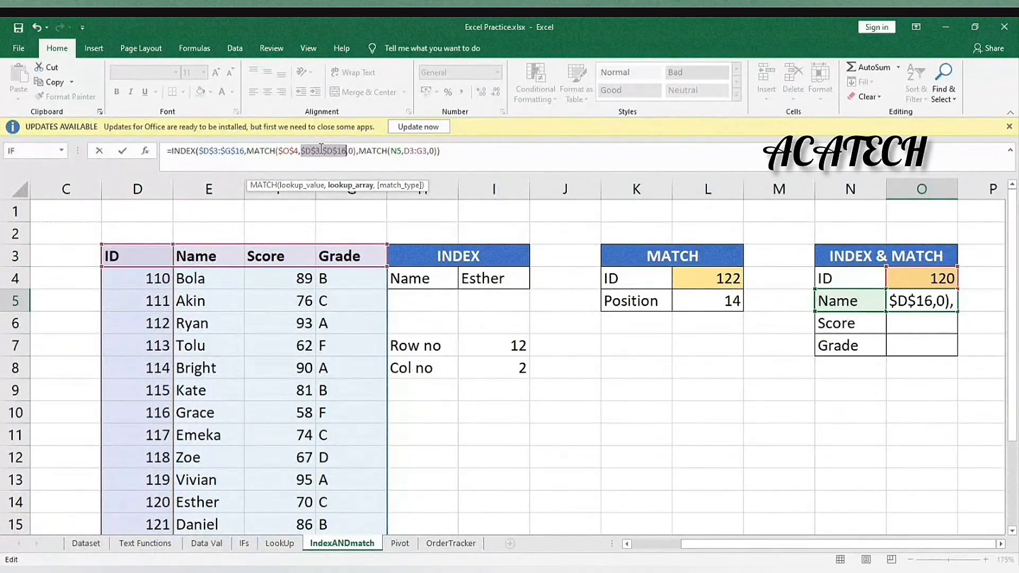
Make the second MATCH's lookup array absolute as $D$3:$G$3, keeping N5 relative, and commit the formula in O5.
{"action": "left_click", "coordinate": [372, 151]}
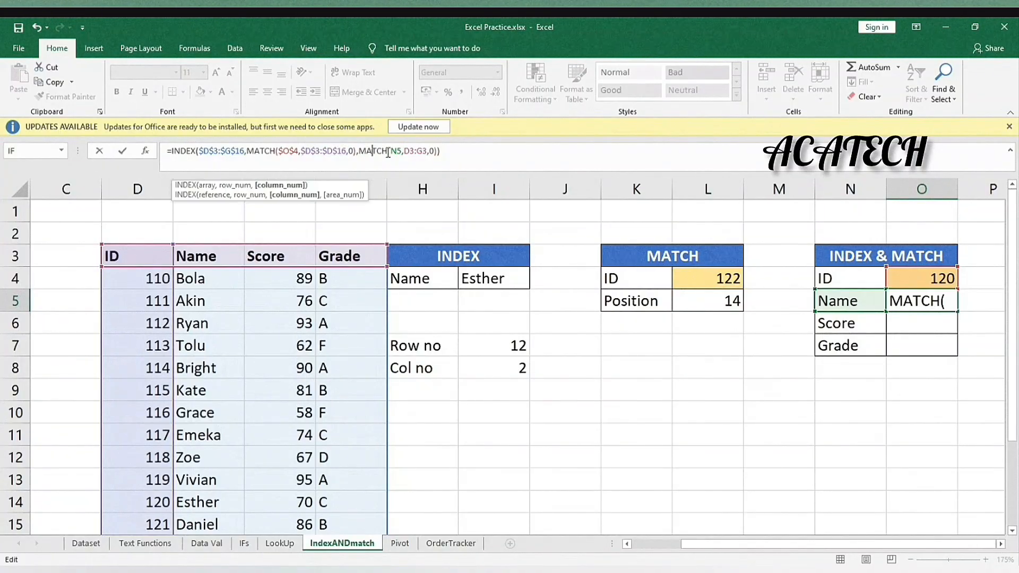
{"action": "left_click", "coordinate": [397, 151]}
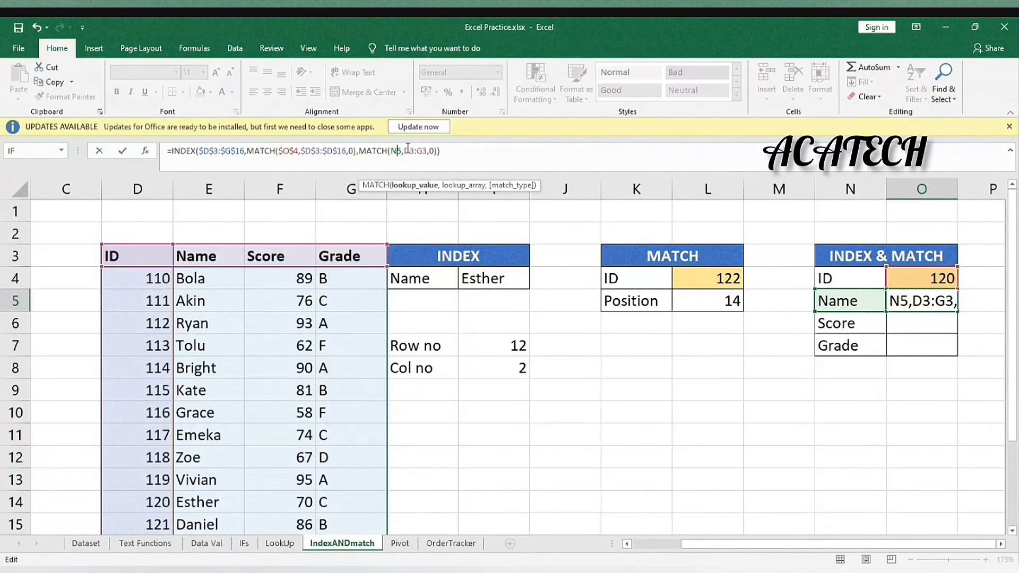
{"action": "left_click_drag", "start_coordinate": [405, 151], "coordinate": [425, 151]}
{"action": "type", "text": ")"}
{"action": "key", "text": "F4"}
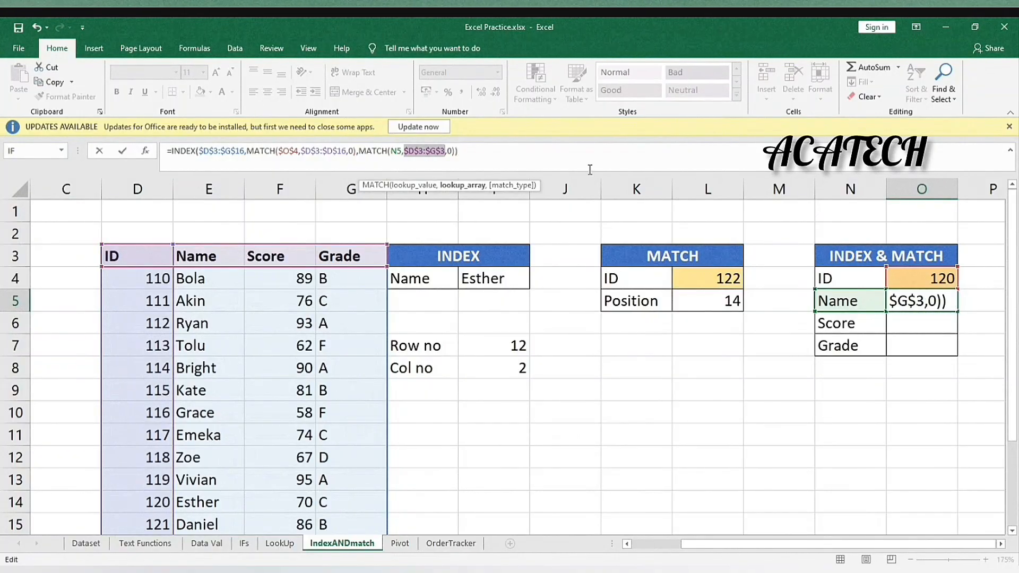
{"action": "left_click", "coordinate": [552, 147]}
{"action": "key", "text": "Return"}
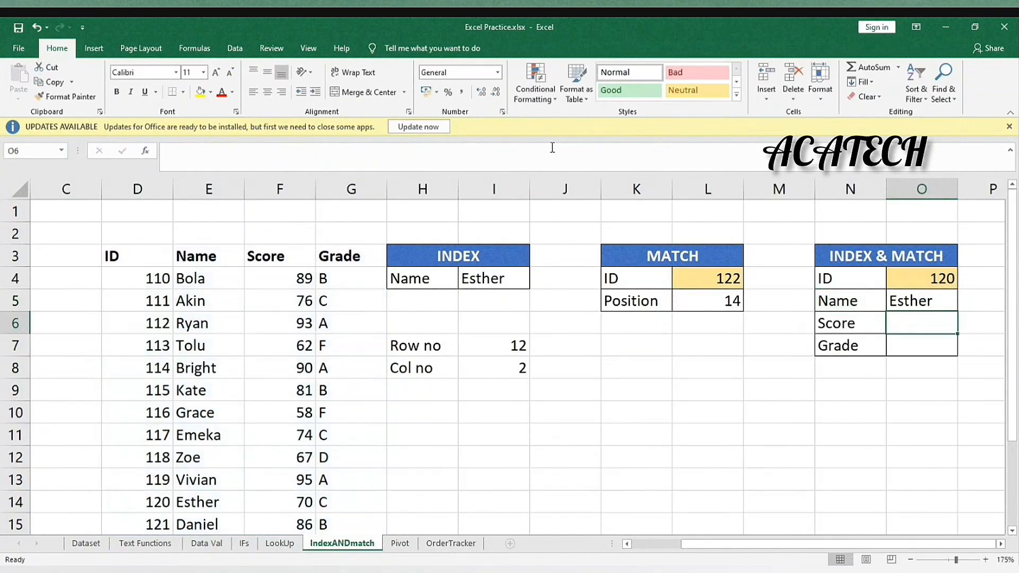
Examine the relative N5 lookup value in the second MATCH of O5's formula.
{"action": "left_click", "coordinate": [911, 304]}
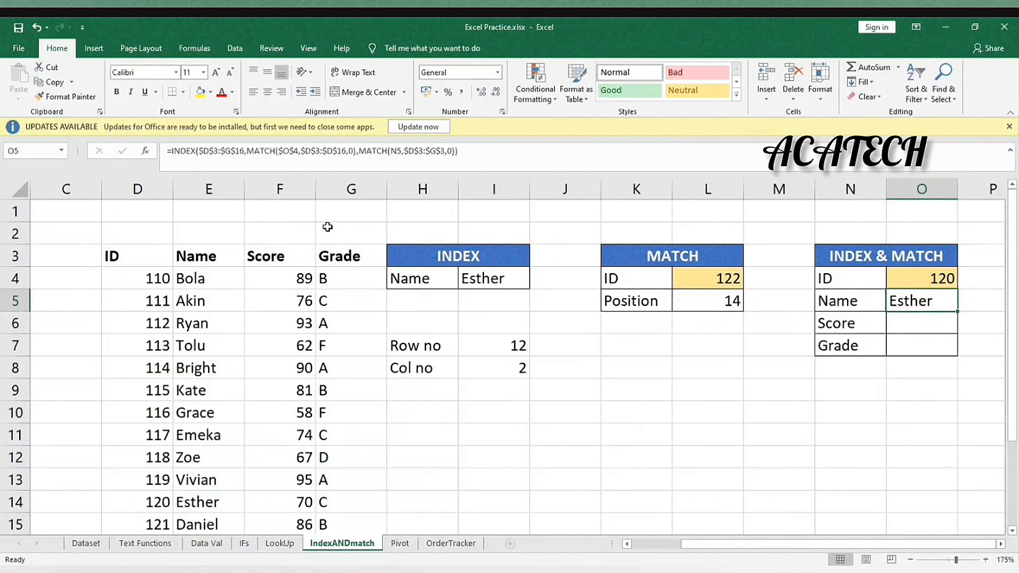
{"action": "left_click", "coordinate": [395, 150]}
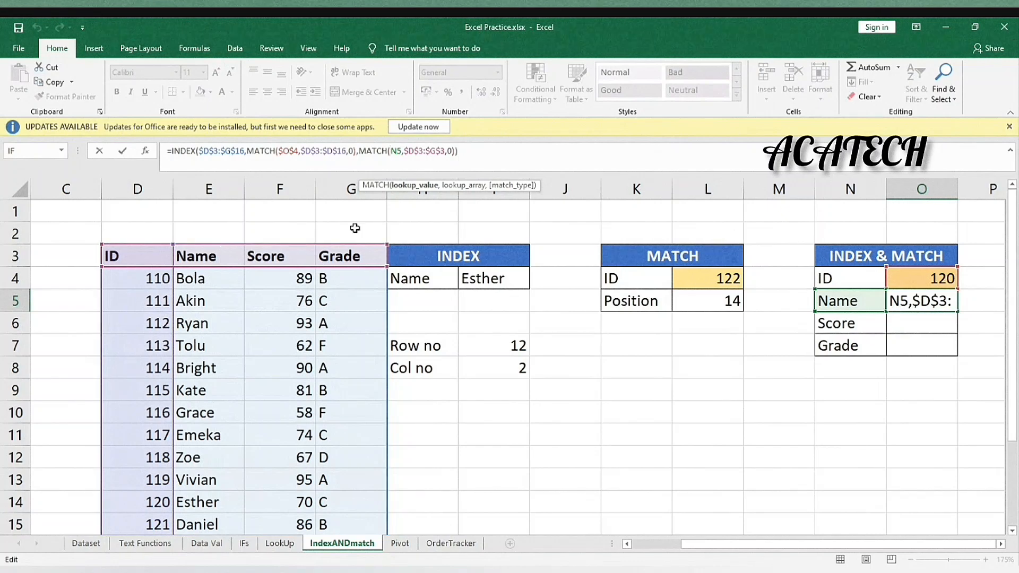
{"action": "left_click", "coordinate": [589, 157]}
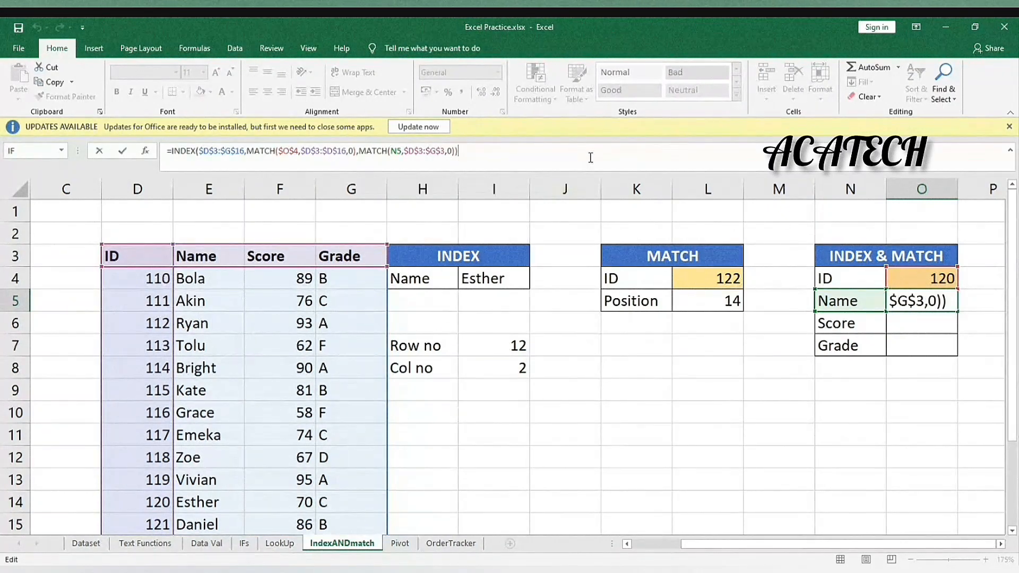
{"action": "key", "text": "Return"}
Fill the O5 formula down to O7 for Score and Grade, and check the copied formula in O7.
{"action": "left_click", "coordinate": [886, 302]}
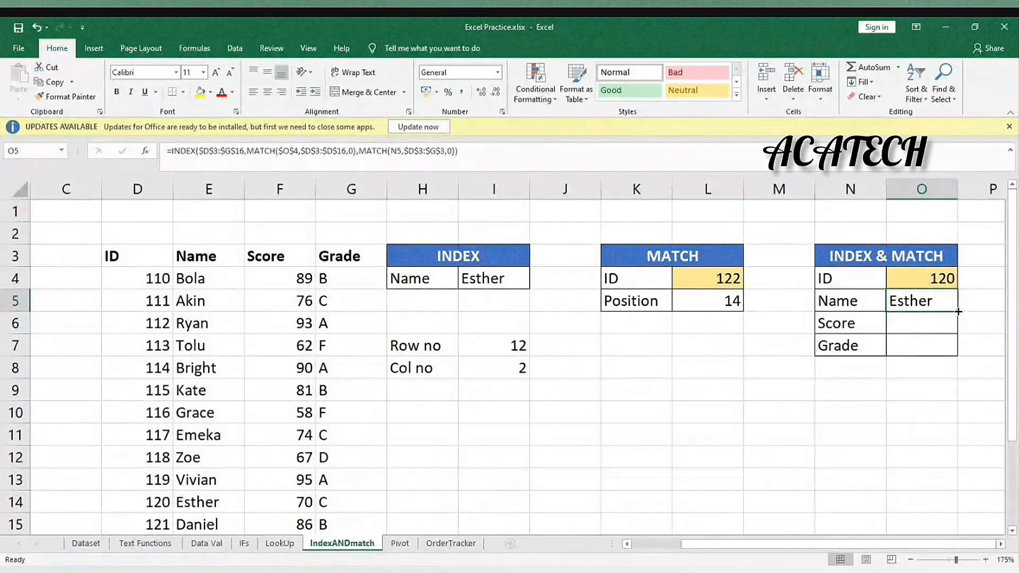
{"action": "left_click_drag", "start_coordinate": [958, 312], "coordinate": [947, 350]}
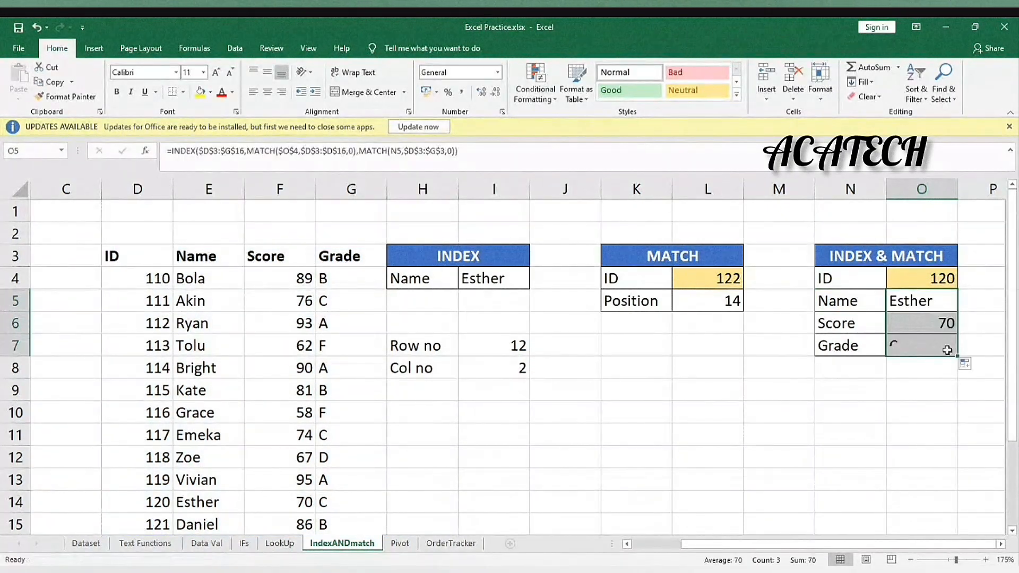
{"action": "left_click", "coordinate": [739, 380]}
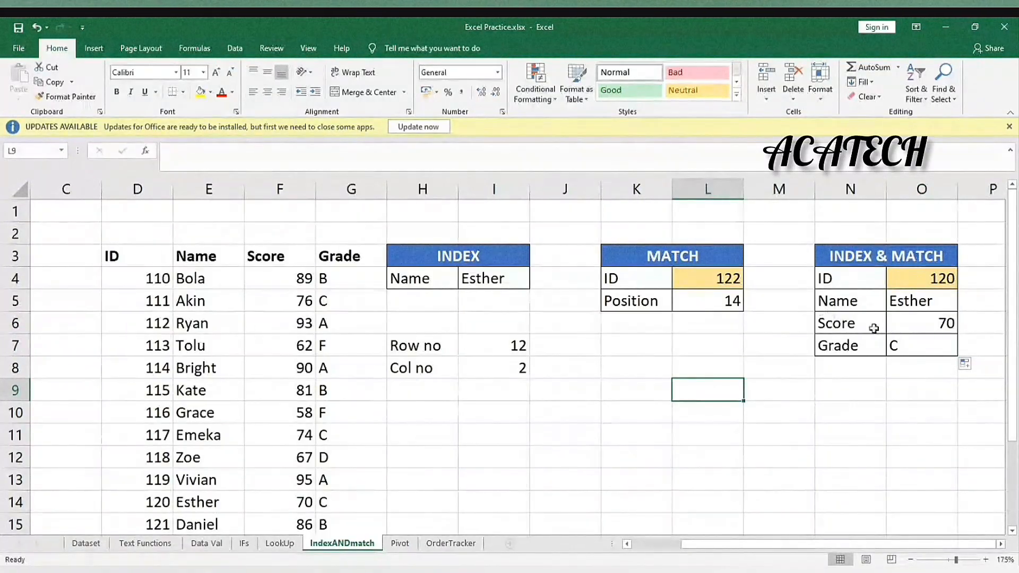
{"action": "left_click", "coordinate": [913, 343]}
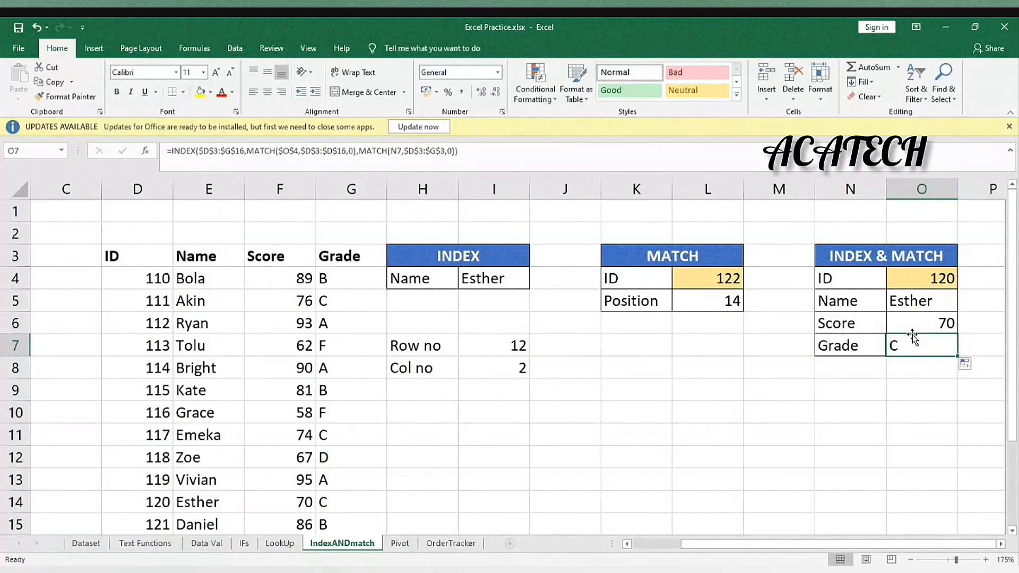
{"action": "left_click", "coordinate": [727, 406]}
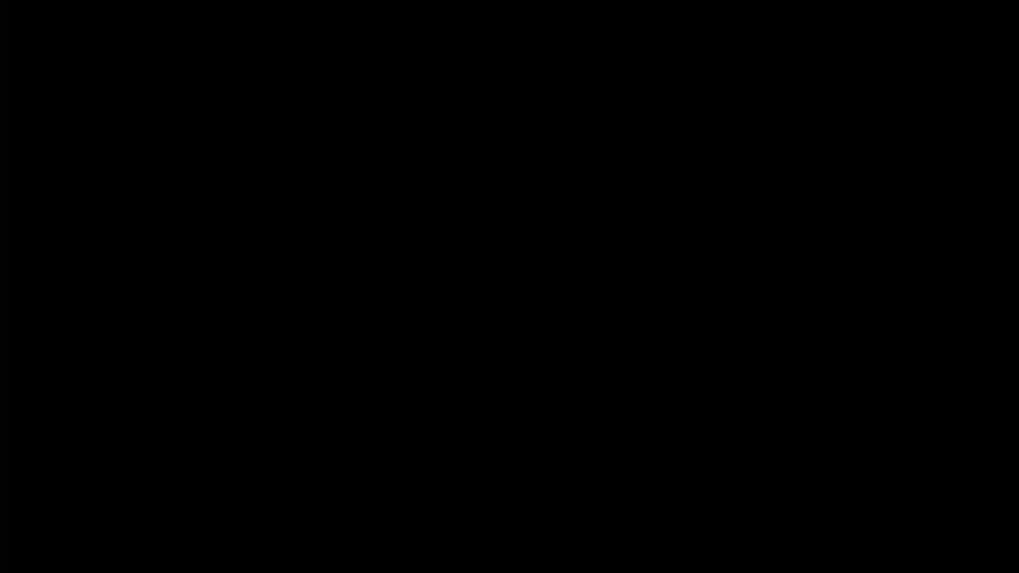